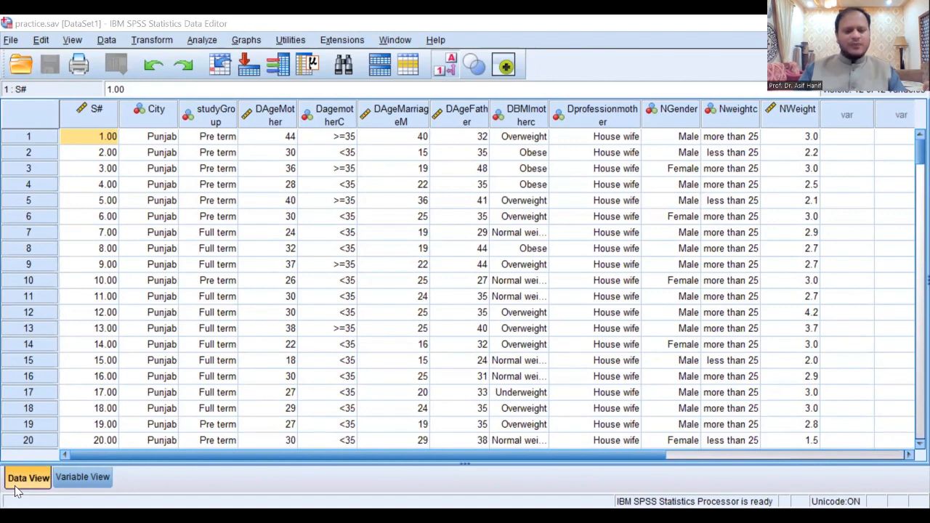
- Show the variable definitions, go through the first labels and widen the Label column to fit the full label text
{"action": "left_click", "coordinate": [101, 477]}
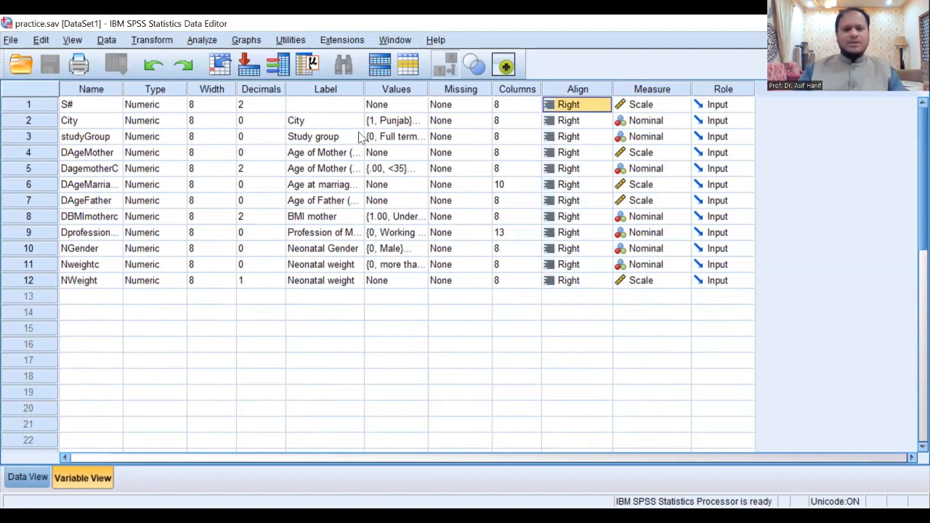
{"action": "left_click_drag", "start_coordinate": [353, 125], "coordinate": [342, 289]}
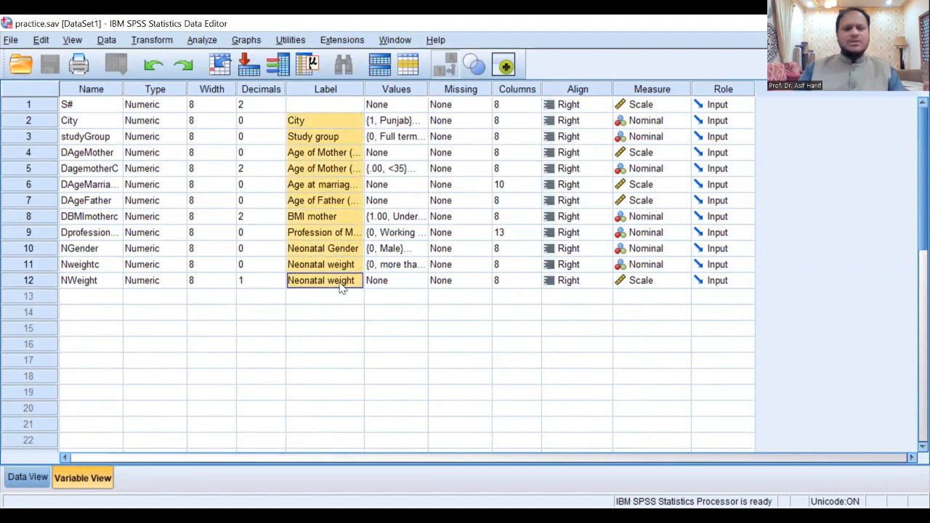
{"action": "left_click", "coordinate": [344, 125]}
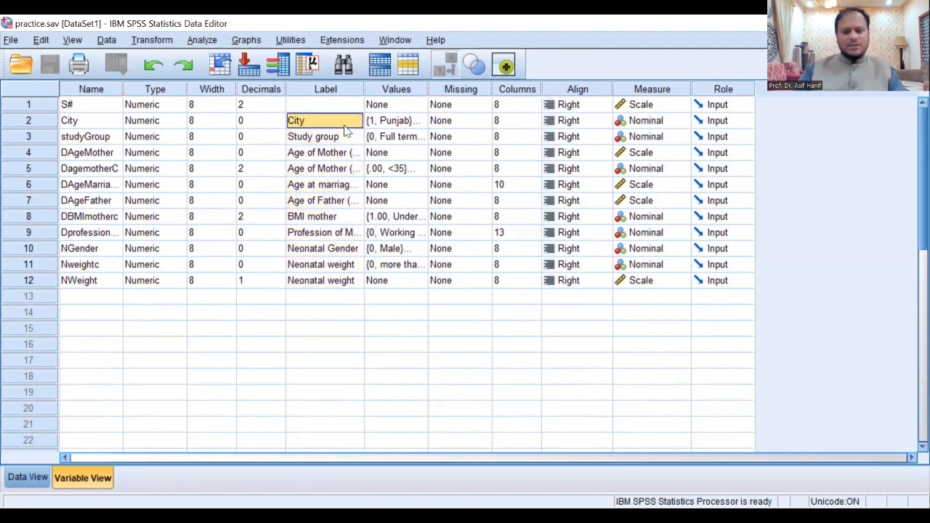
{"action": "key", "text": "Down"}
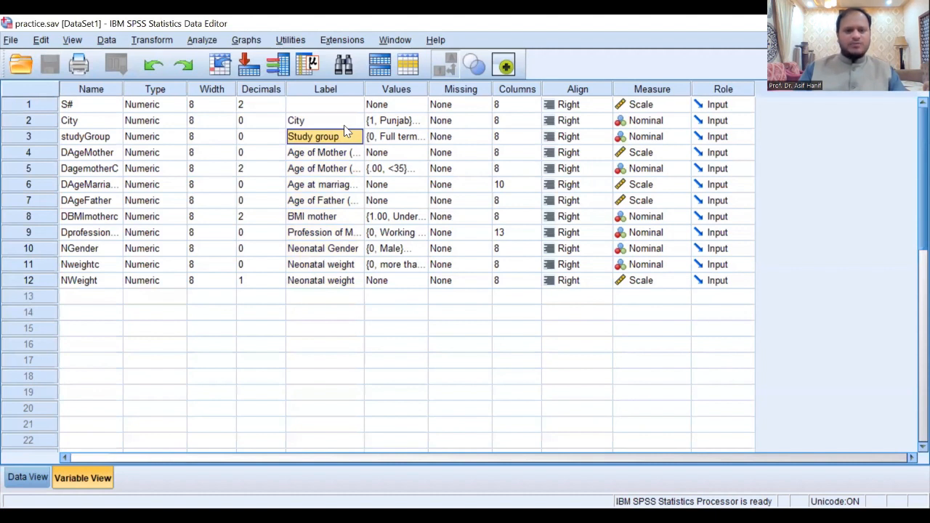
{"action": "key", "text": "Down"}
{"action": "key", "text": "Down"}
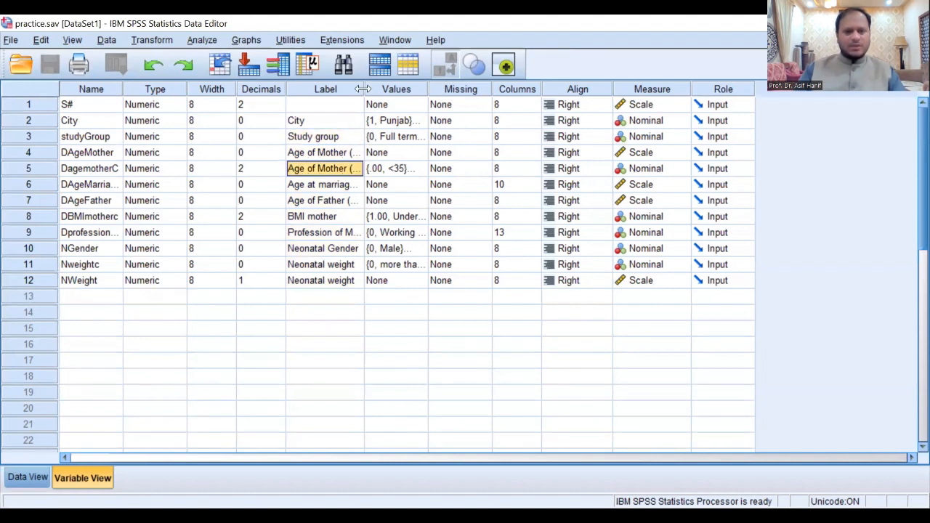
{"action": "left_click_drag", "start_coordinate": [363, 88], "coordinate": [460, 89]}
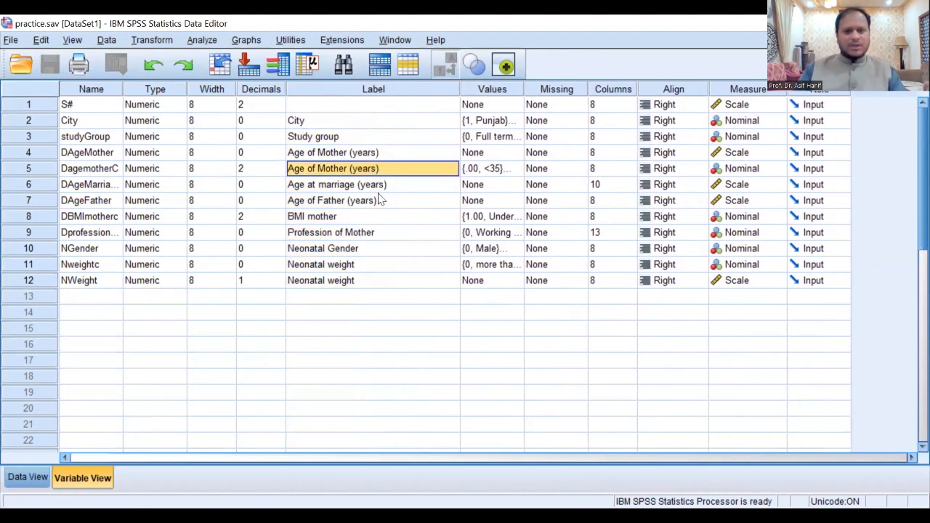
- Review the remaining variable labels, from age at marriage down to the two neonatal weight variables
{"action": "key", "text": "Down"}
{"action": "key", "text": "Down"}
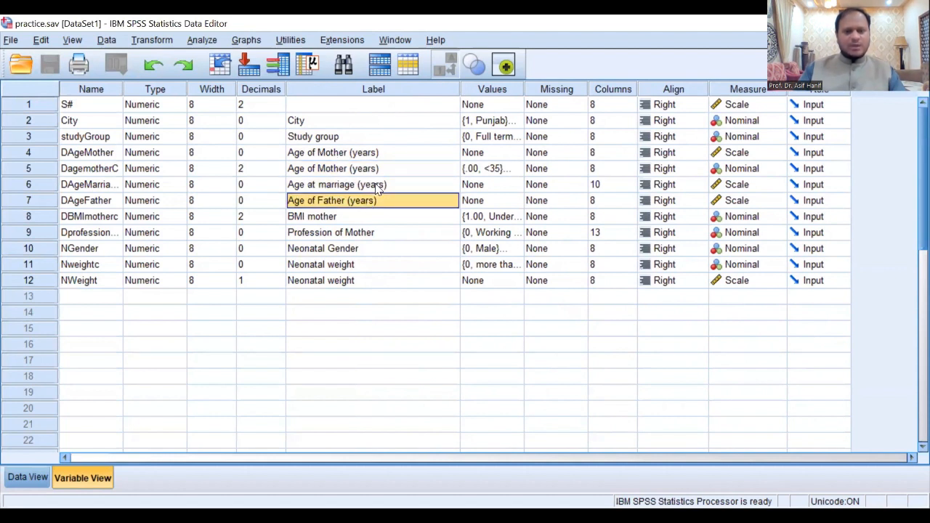
{"action": "key", "text": "Down"}
{"action": "key", "text": "Down"}
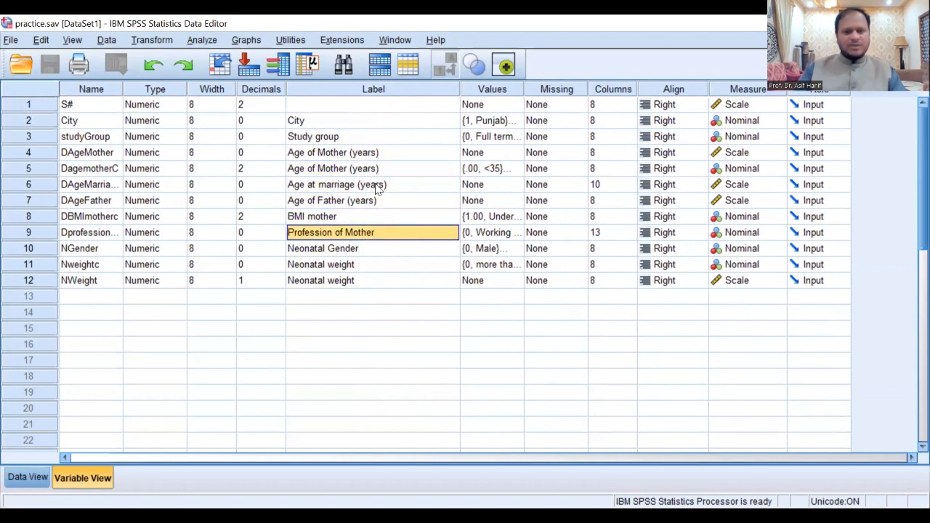
{"action": "key", "text": "Down"}
{"action": "key", "text": "Down"}
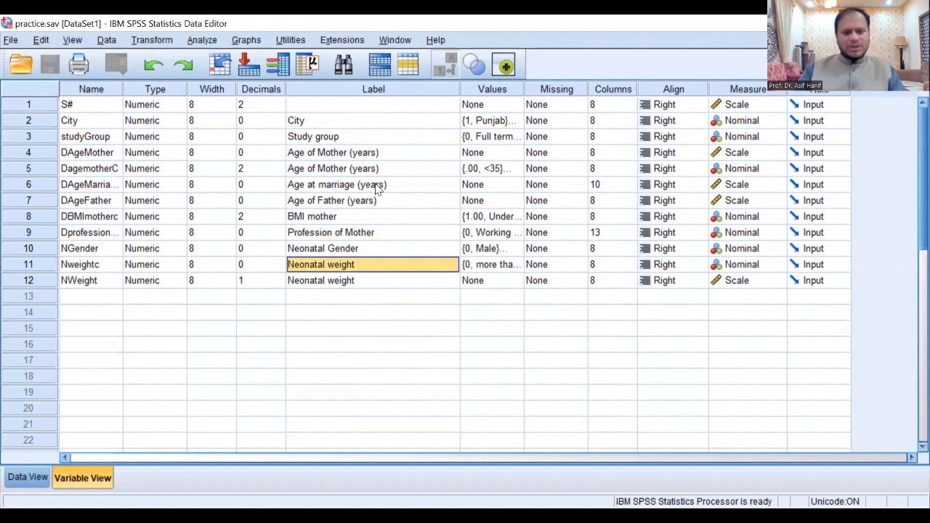
{"action": "key", "text": "Down"}
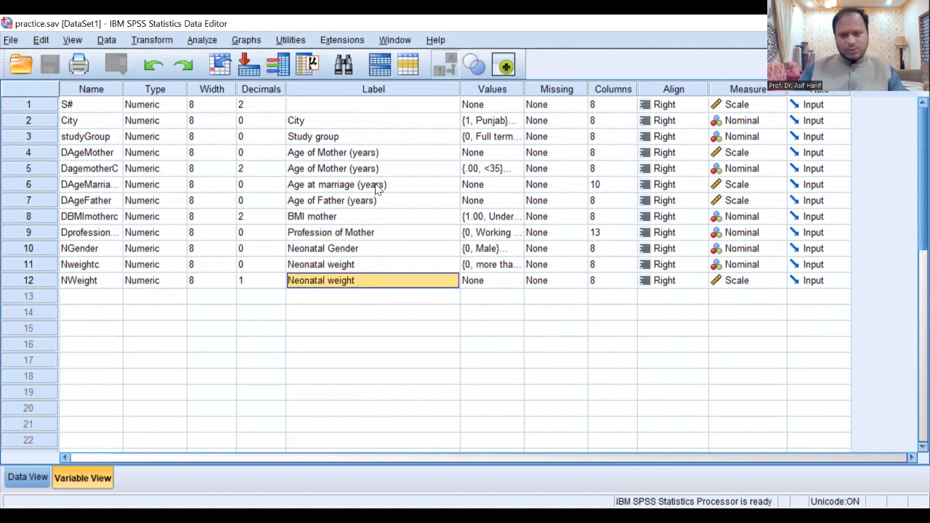
{"action": "key", "text": "Up"}
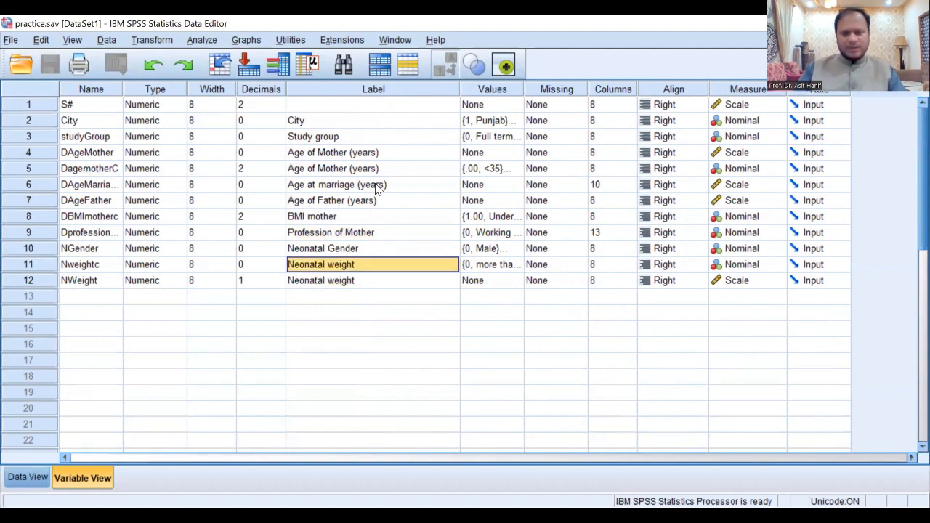
- Examine the attributes of the categorical neonatal weight variable and the value labels up to the mother's BMI variable
{"action": "key", "text": "Right"}
{"action": "key", "text": "Right"}
{"action": "key", "text": "Right"}
{"action": "key", "text": "Right"}
{"action": "key", "text": "Right"}
{"action": "key", "text": "Right"}
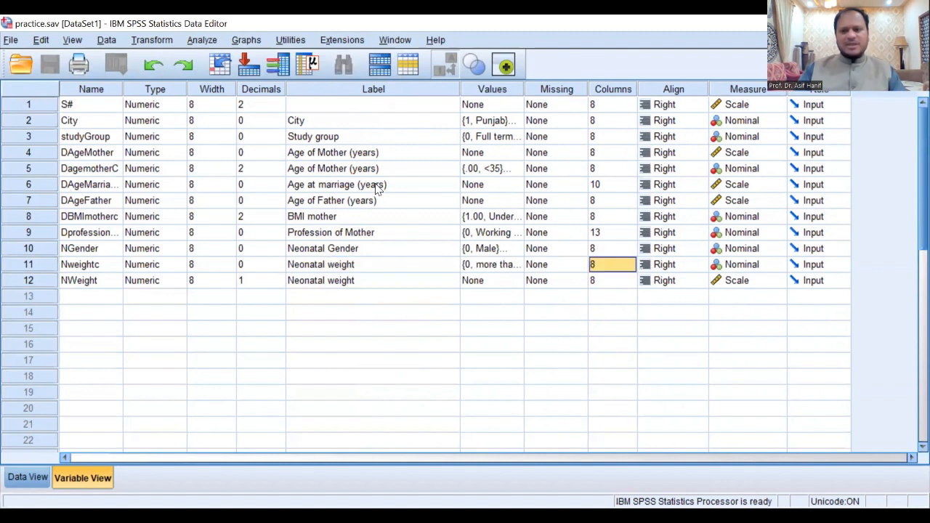
{"action": "key", "text": "Left"}
{"action": "key", "text": "Left"}
{"action": "key", "text": "Left"}
{"action": "key", "text": "Left"}
{"action": "key", "text": "Left"}
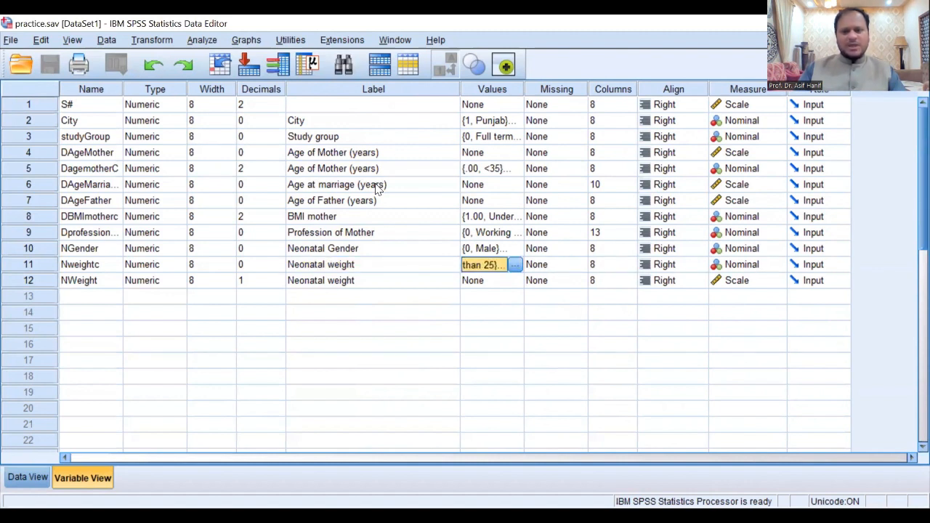
{"action": "key", "text": "Up"}
{"action": "key", "text": "Up"}
{"action": "key", "text": "Up"}
{"action": "key", "text": "Up"}
{"action": "key", "text": "Down"}
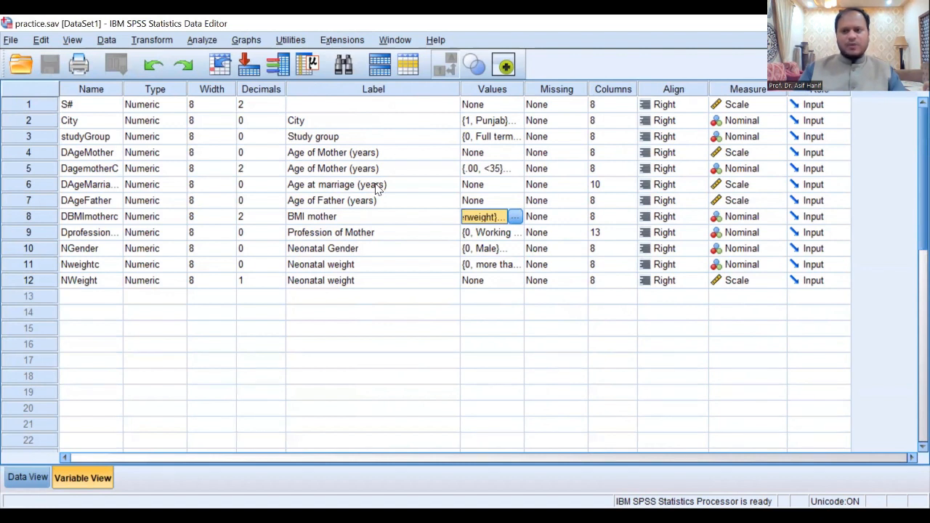
- Examine the measurement levels of the categorical variables, including mother's BMI, neonatal gender and categorised mother's age
{"action": "key", "text": "Right"}
{"action": "key", "text": "Right"}
{"action": "key", "text": "Right"}
{"action": "key", "text": "Right"}
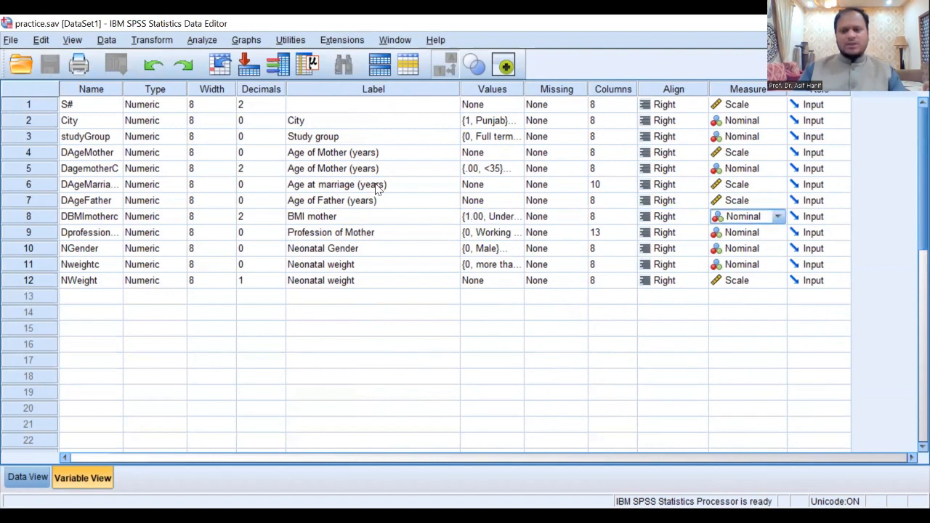
{"action": "key", "text": "Down"}
{"action": "key", "text": "Down"}
{"action": "key", "text": "Down"}
{"action": "key", "text": "Up"}
{"action": "key", "text": "Up"}
{"action": "key", "text": "Up"}
{"action": "key", "text": "Up"}
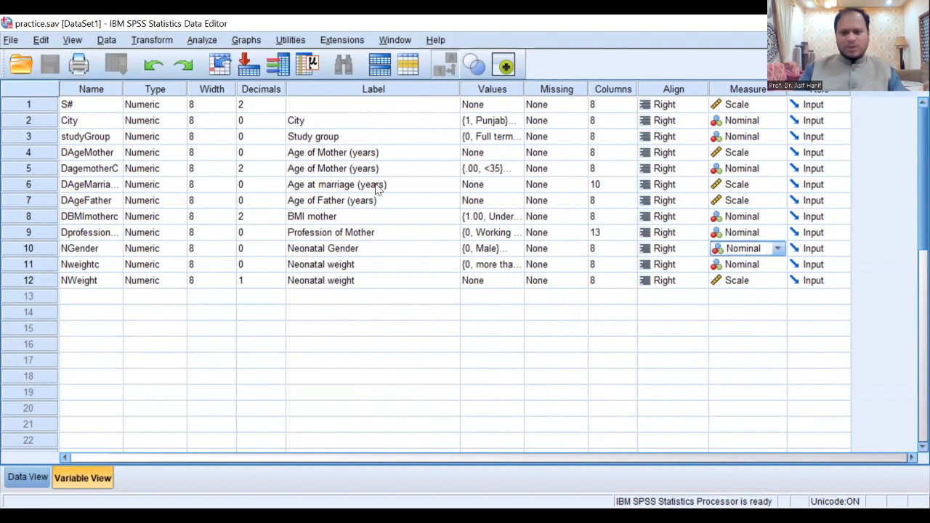
{"action": "key", "text": "Up"}
{"action": "key", "text": "Up"}
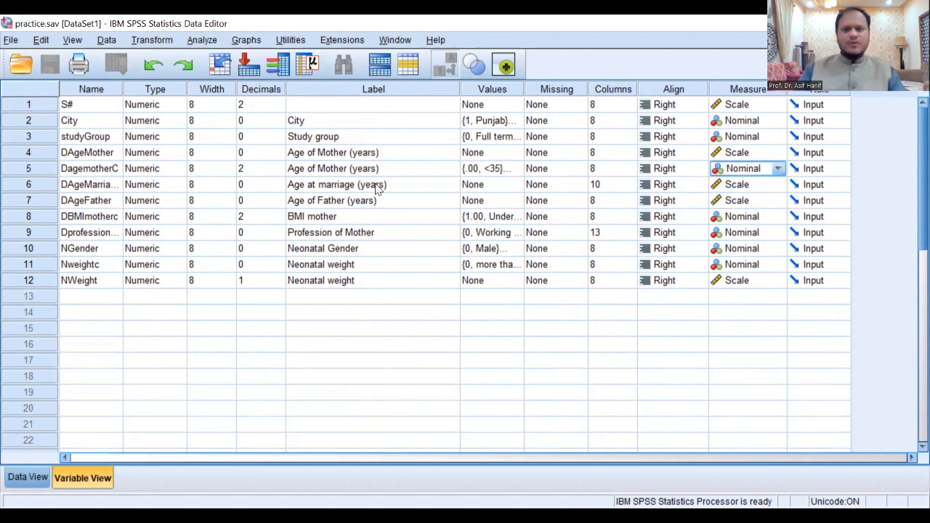
- Compare the labels of the two mother's age variables and check the measurement levels from DAgeMother down to DAgeFather
{"action": "key", "text": "Left"}
{"action": "key", "text": "Left"}
{"action": "key", "text": "Left"}
{"action": "key", "text": "Left"}
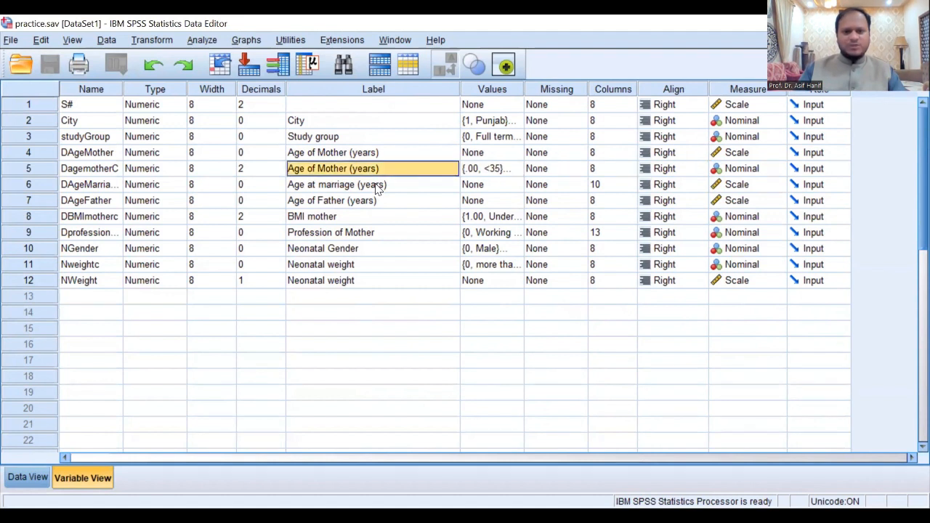
{"action": "key", "text": "Up"}
{"action": "key", "text": "Right"}
{"action": "key", "text": "Right"}
{"action": "key", "text": "Right"}
{"action": "key", "text": "Right"}
{"action": "key", "text": "Right"}
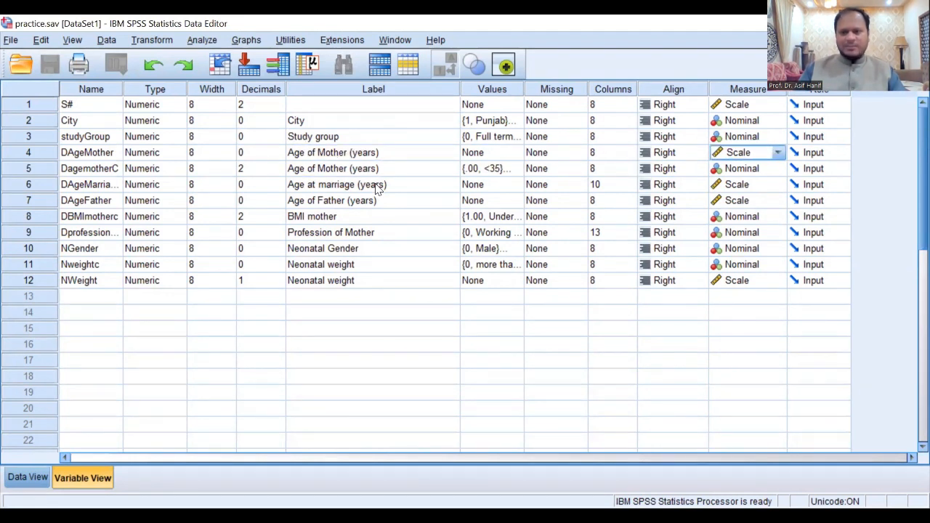
{"action": "key", "text": "Down"}
{"action": "key", "text": "Down"}
{"action": "key", "text": "Down"}
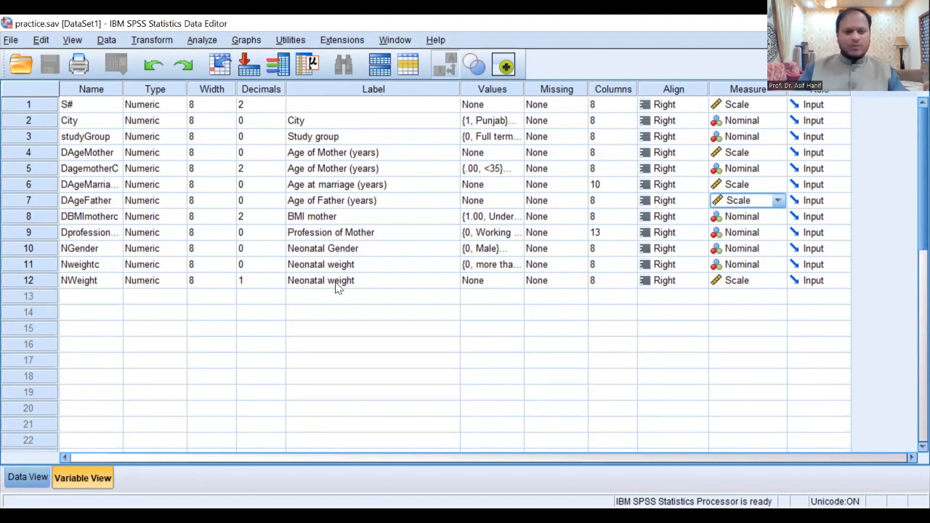
- Look through the case records in the data view, moving down the S# column from the first case past the last one
{"action": "left_click", "coordinate": [12, 481]}
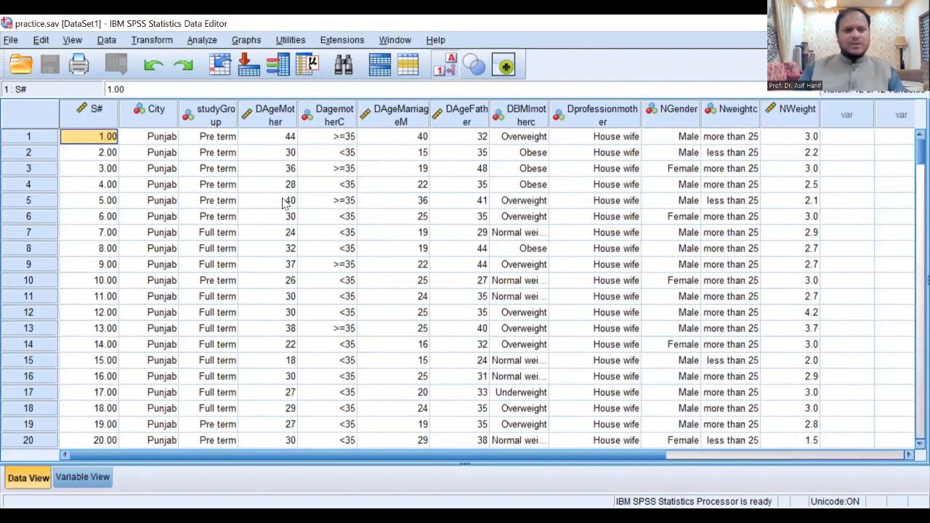
{"action": "key", "text": "Down"}
{"action": "key", "text": "Down"}
{"action": "key", "text": "Down"}
{"action": "key", "text": "Down"}
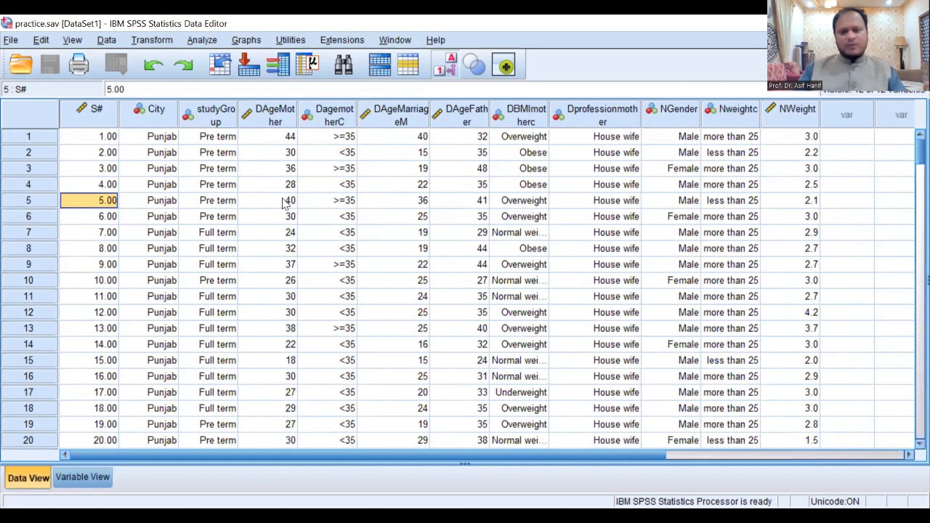
{"action": "key", "text": "Down"}
{"action": "key", "text": "Down"}
{"action": "key", "text": "Down"}
{"action": "key", "text": "Down"}
{"action": "key", "text": "Down"}
{"action": "key", "text": "Down"}
{"action": "key", "text": "Down"}
{"action": "key", "text": "Down"}
{"action": "key", "text": "Down"}
{"action": "key", "text": "Down"}
{"action": "key", "text": "Down"}
{"action": "key", "text": "Down"}
{"action": "key", "text": "Down"}
{"action": "key", "text": "Down"}
{"action": "key", "text": "Down"}
{"action": "key", "text": "Down"}
{"action": "key", "text": "Down"}
{"action": "key", "text": "Down"}
{"action": "key", "text": "Down"}
{"action": "key", "text": "Down"}
{"action": "key", "text": "Down"}
{"action": "key", "text": "Down"}
{"action": "key", "text": "Down"}
{"action": "key", "text": "Down"}
{"action": "key", "text": "Down"}
{"action": "key", "text": "Down"}
{"action": "key", "text": "Down"}
{"action": "key", "text": "Down"}
{"action": "key", "text": "Down"}
{"action": "key", "text": "Down"}
{"action": "key", "text": "Down"}
{"action": "key", "text": "Down"}
{"action": "key", "text": "Down"}
{"action": "key", "text": "Down"}
{"action": "key", "text": "Down"}
{"action": "key", "text": "Down"}
{"action": "key", "text": "Down"}
{"action": "key", "text": "Down"}
{"action": "key", "text": "Down"}
{"action": "key", "text": "Down"}
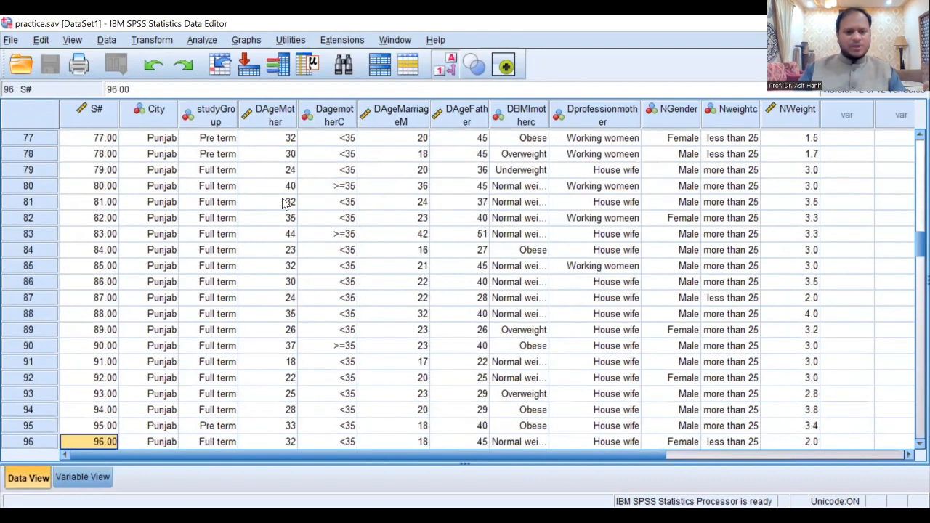
{"action": "key", "text": "Down"}
{"action": "key", "text": "Down"}
{"action": "key", "text": "Down"}
{"action": "key", "text": "Down"}
{"action": "key", "text": "Down"}
{"action": "key", "text": "Down"}
{"action": "key", "text": "Down"}
{"action": "key", "text": "Down"}
{"action": "key", "text": "Down"}
{"action": "key", "text": "Down"}
{"action": "key", "text": "Down"}
{"action": "key", "text": "Down"}
{"action": "key", "text": "Down"}
{"action": "key", "text": "Down"}
{"action": "key", "text": "Down"}
{"action": "key", "text": "Down"}
{"action": "key", "text": "Down"}
{"action": "key", "text": "Down"}
{"action": "key", "text": "Down"}
{"action": "key", "text": "Down"}
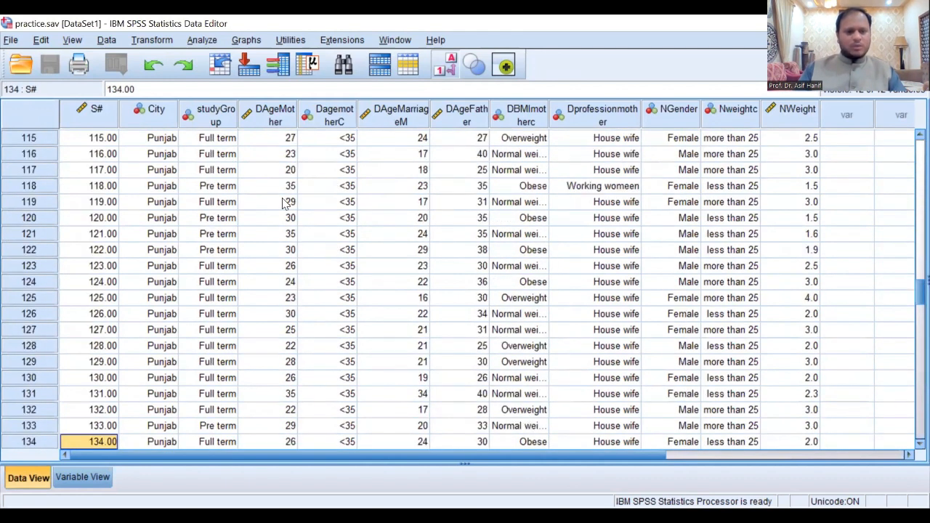
{"action": "key", "text": "Down"}
{"action": "key", "text": "Down"}
{"action": "key", "text": "Down"}
{"action": "key", "text": "Down"}
{"action": "key", "text": "Down"}
{"action": "key", "text": "Down"}
{"action": "key", "text": "Down"}
{"action": "key", "text": "Down"}
{"action": "key", "text": "Down"}
{"action": "key", "text": "Down"}
{"action": "key", "text": "Down"}
{"action": "key", "text": "Down"}
{"action": "key", "text": "Down"}
{"action": "key", "text": "Down"}
{"action": "key", "text": "Down"}
{"action": "key", "text": "Down"}
{"action": "key", "text": "Down"}
{"action": "key", "text": "Down"}
{"action": "key", "text": "Down"}
{"action": "key", "text": "Down"}
{"action": "key", "text": "Down"}
{"action": "key", "text": "Down"}
{"action": "key", "text": "Down"}
{"action": "key", "text": "Down"}
{"action": "key", "text": "Down"}
{"action": "key", "text": "Down"}
{"action": "key", "text": "Down"}
{"action": "key", "text": "Down"}
{"action": "key", "text": "Down"}
{"action": "key", "text": "Down"}
{"action": "key", "text": "Down"}
{"action": "key", "text": "Down"}
{"action": "key", "text": "Down"}
{"action": "key", "text": "Down"}
{"action": "key", "text": "Down"}
{"action": "key", "text": "Down"}
{"action": "key", "text": "Down"}
{"action": "key", "text": "Down"}
{"action": "key", "text": "Down"}
{"action": "key", "text": "Down"}
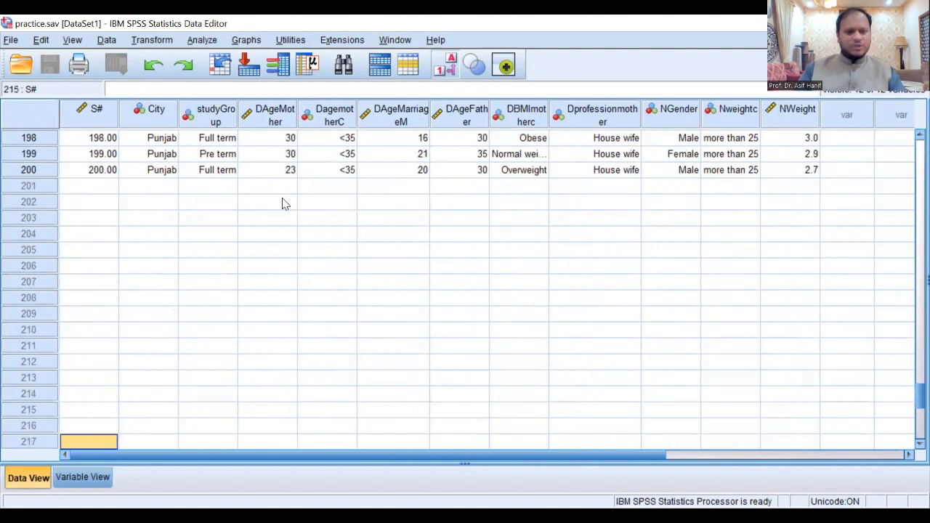
- Return from the empty rows to the final case records and check where the dataset ends
{"action": "key", "text": "Up"}
{"action": "key", "text": "Up"}
{"action": "key", "text": "Up"}
{"action": "key", "text": "Up"}
{"action": "key", "text": "Up"}
{"action": "key", "text": "Up"}
{"action": "key", "text": "Up"}
{"action": "key", "text": "Up"}
{"action": "key", "text": "Up"}
{"action": "key", "text": "Up"}
{"action": "key", "text": "Up"}
{"action": "key", "text": "Up"}
{"action": "key", "text": "Up"}
{"action": "key", "text": "Up"}
{"action": "key", "text": "Up"}
{"action": "key", "text": "Up"}
{"action": "key", "text": "Up"}
{"action": "key", "text": "Up"}
{"action": "key", "text": "Up"}
{"action": "key", "text": "Up"}
{"action": "key", "text": "Up"}
{"action": "key", "text": "Up"}
{"action": "key", "text": "Up"}
{"action": "key", "text": "Up"}
{"action": "key", "text": "Up"}
{"action": "key", "text": "Up"}
{"action": "key", "text": "Up"}
{"action": "key", "text": "Up"}
{"action": "key", "text": "Up"}
{"action": "key", "text": "Up"}
{"action": "key", "text": "Up"}
{"action": "key", "text": "Up"}
{"action": "key", "text": "Up"}
{"action": "key", "text": "Up"}
{"action": "key", "text": "Up"}
{"action": "key", "text": "Up"}
{"action": "key", "text": "Up"}
{"action": "key", "text": "Up"}
{"action": "key", "text": "Up"}
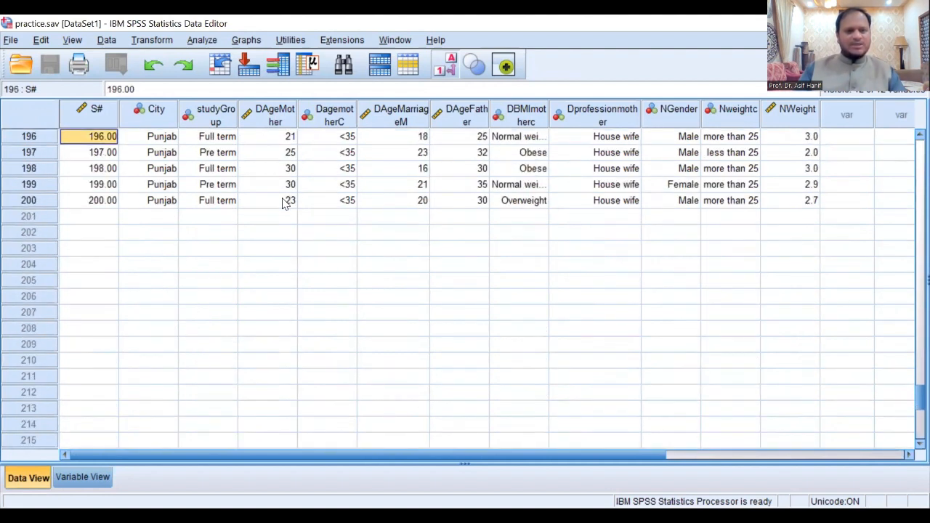
- Look back through the case records along the S# column, from case 196 up to the first case
{"action": "key", "text": "Up"}
{"action": "key", "text": "Up"}
{"action": "key", "text": "Up"}
{"action": "key", "text": "Up"}
{"action": "key", "text": "Up"}
{"action": "key", "text": "Up"}
{"action": "key", "text": "Up"}
{"action": "key", "text": "Up"}
{"action": "key", "text": "Up"}
{"action": "key", "text": "Up"}
{"action": "key", "text": "Up"}
{"action": "key", "text": "Up"}
{"action": "key", "text": "Up"}
{"action": "key", "text": "Up"}
{"action": "key", "text": "Up"}
{"action": "key", "text": "Up"}
{"action": "key", "text": "Up"}
{"action": "key", "text": "Up"}
{"action": "key", "text": "Up"}
{"action": "key", "text": "Up"}
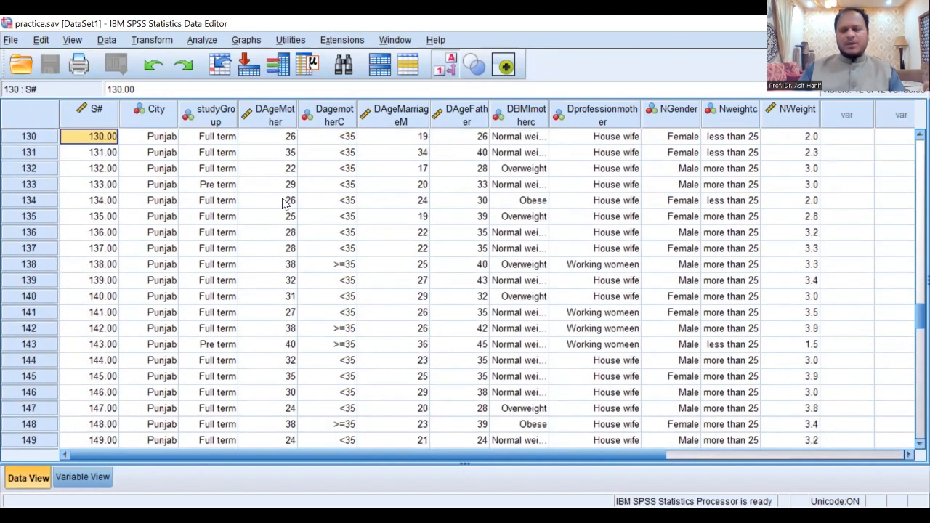
{"action": "key", "text": "Up"}
{"action": "key", "text": "Up"}
{"action": "key", "text": "Up"}
{"action": "key", "text": "Up"}
{"action": "key", "text": "Up"}
{"action": "key", "text": "Up"}
{"action": "key", "text": "Up"}
{"action": "key", "text": "Up"}
{"action": "key", "text": "Up"}
{"action": "key", "text": "Up"}
{"action": "key", "text": "Up"}
{"action": "key", "text": "Up"}
{"action": "key", "text": "Up"}
{"action": "key", "text": "Up"}
{"action": "key", "text": "Up"}
{"action": "key", "text": "Up"}
{"action": "key", "text": "Up"}
{"action": "key", "text": "Up"}
{"action": "key", "text": "Up"}
{"action": "key", "text": "Up"}
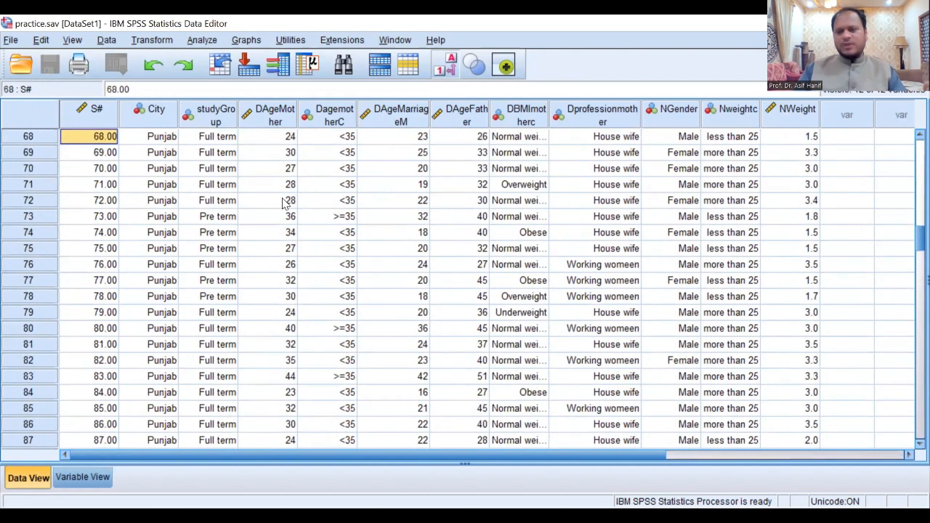
{"action": "key", "text": "Up"}
{"action": "key", "text": "Up"}
{"action": "key", "text": "Up"}
{"action": "key", "text": "Up"}
{"action": "key", "text": "Up"}
{"action": "key", "text": "Up"}
{"action": "key", "text": "Up"}
{"action": "key", "text": "Up"}
{"action": "key", "text": "Up"}
{"action": "key", "text": "Up"}
{"action": "key", "text": "Up"}
{"action": "key", "text": "Up"}
{"action": "key", "text": "Up"}
{"action": "key", "text": "Up"}
{"action": "key", "text": "Up"}
{"action": "key", "text": "Up"}
{"action": "key", "text": "Up"}
{"action": "key", "text": "Up"}
{"action": "key", "text": "Up"}
{"action": "key", "text": "Up"}
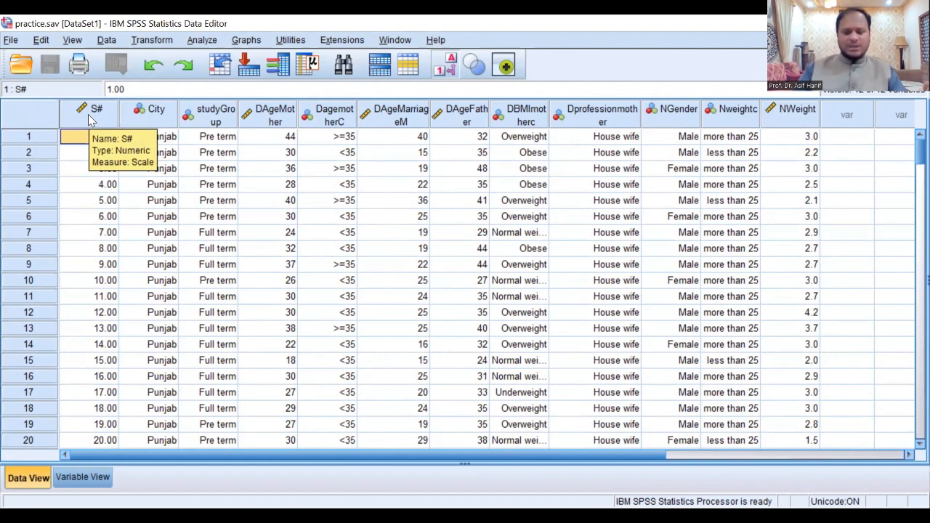
- Sort the cases ascending by S#, re-sort them ascending by DAgeMarriageM, and go to the lowest age at marriage
{"action": "right_click", "coordinate": [88, 114]}
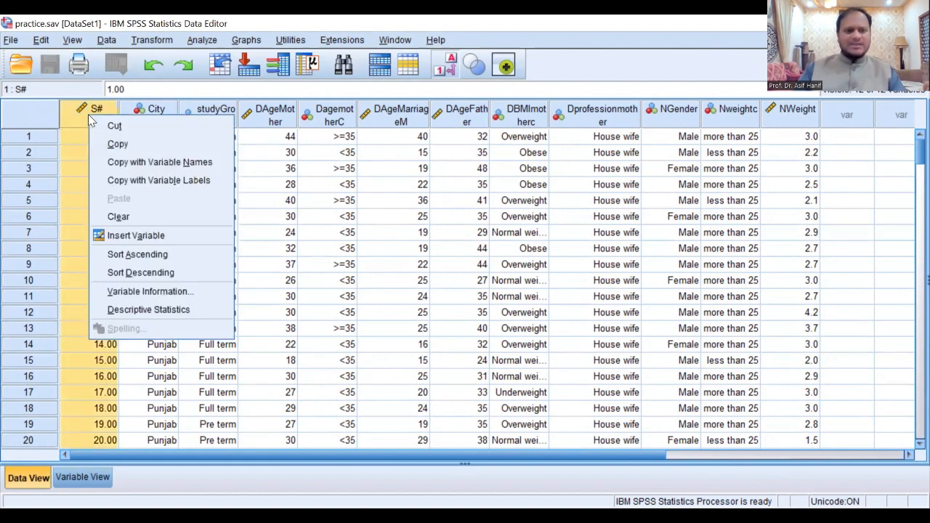
{"action": "left_click", "coordinate": [128, 258]}
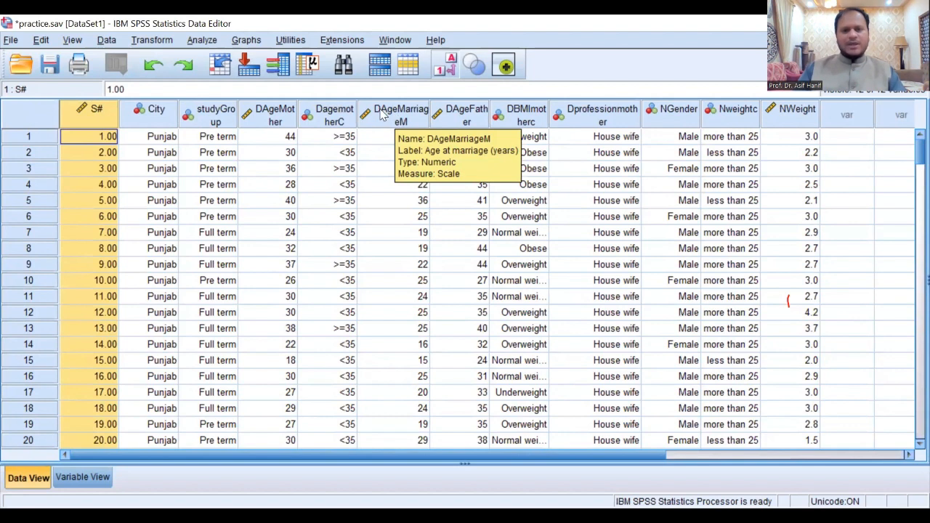
{"action": "right_click", "coordinate": [383, 117]}
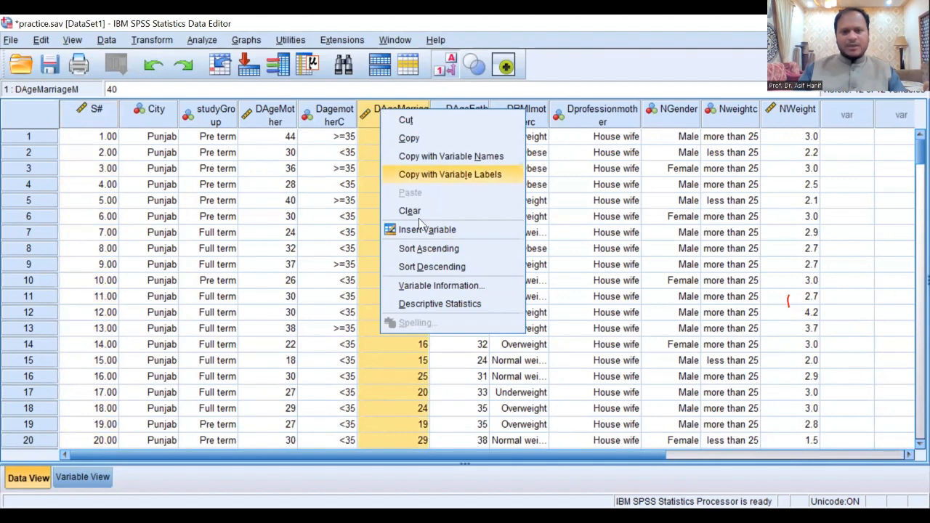
{"action": "left_click", "coordinate": [428, 249]}
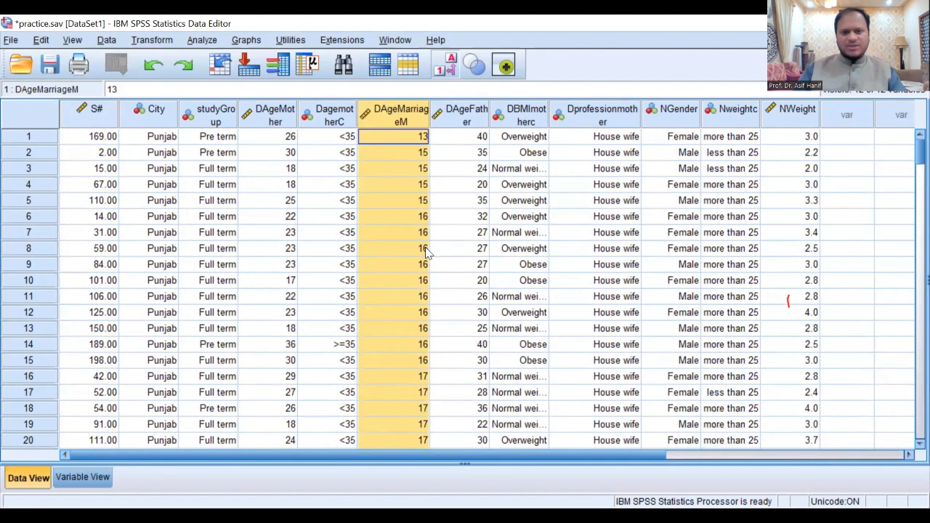
{"action": "left_click", "coordinate": [409, 157]}
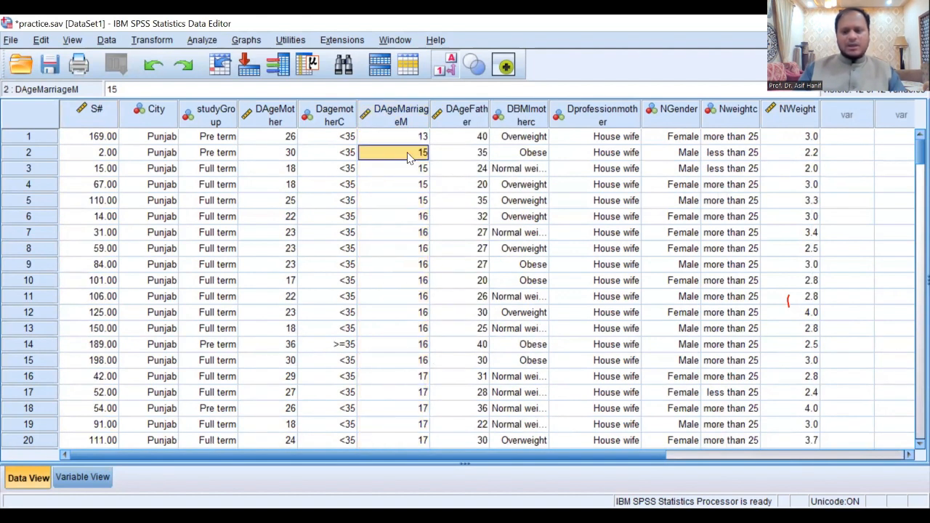
{"action": "key", "text": "Up"}
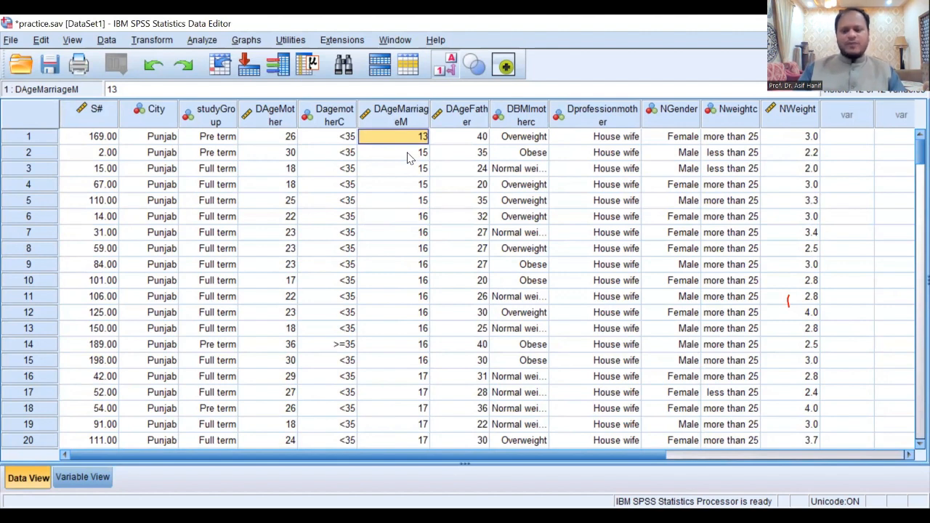
- Check the first case's row back to its S#, and set its DAgeMarriageM value to 30
{"action": "key", "text": "Left"}
{"action": "key", "text": "Left"}
{"action": "key", "text": "Left"}
{"action": "key", "text": "Left"}
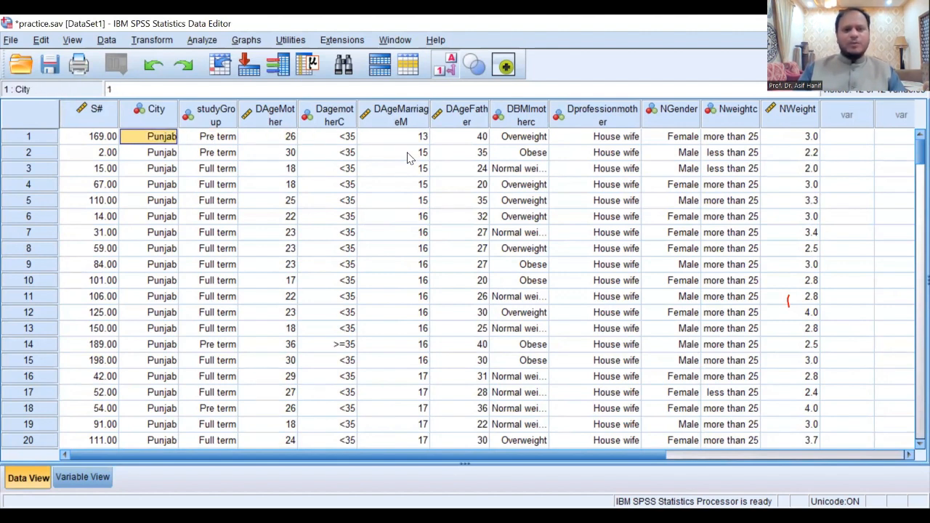
{"action": "key", "text": "Left"}
{"action": "key", "text": "Right"}
{"action": "key", "text": "Right"}
{"action": "key", "text": "Right"}
{"action": "key", "text": "Right"}
{"action": "key", "text": "Right"}
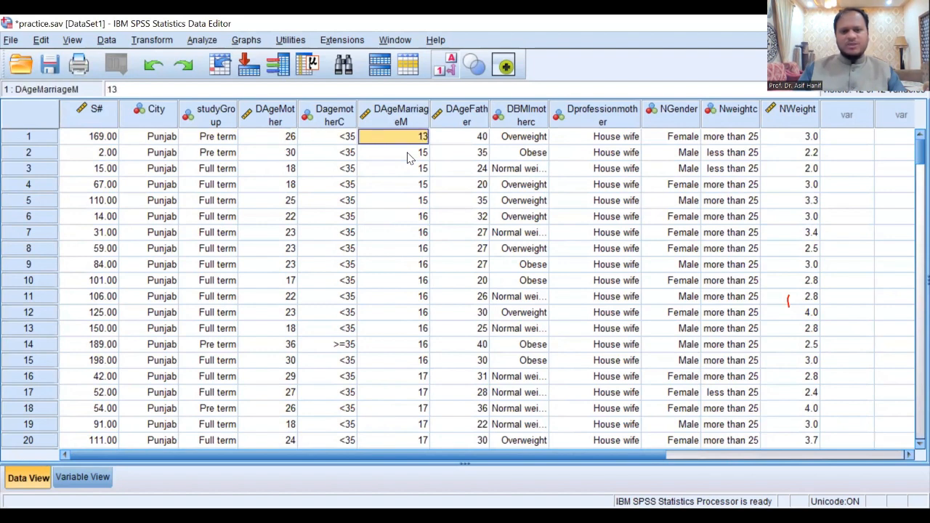
{"action": "key", "text": "Right"}
{"action": "key", "text": "Left"}
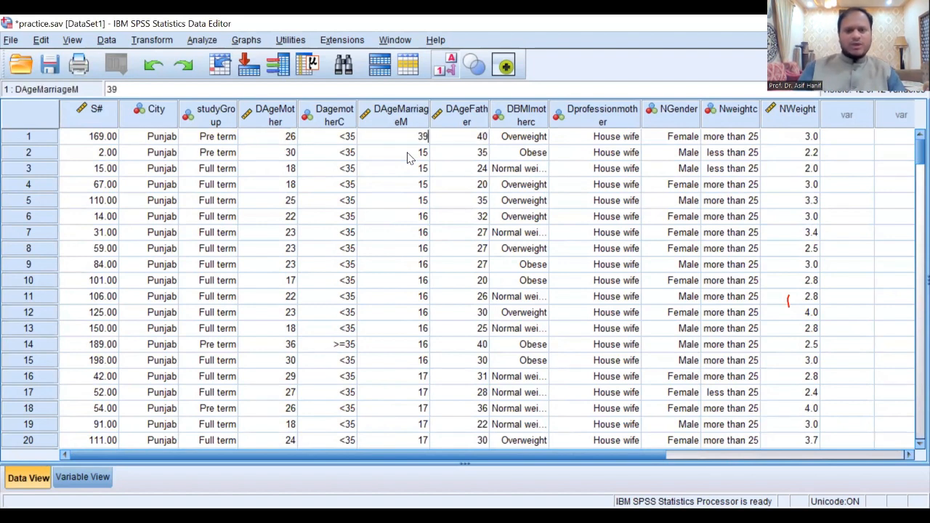
{"action": "type", "text": "30"}
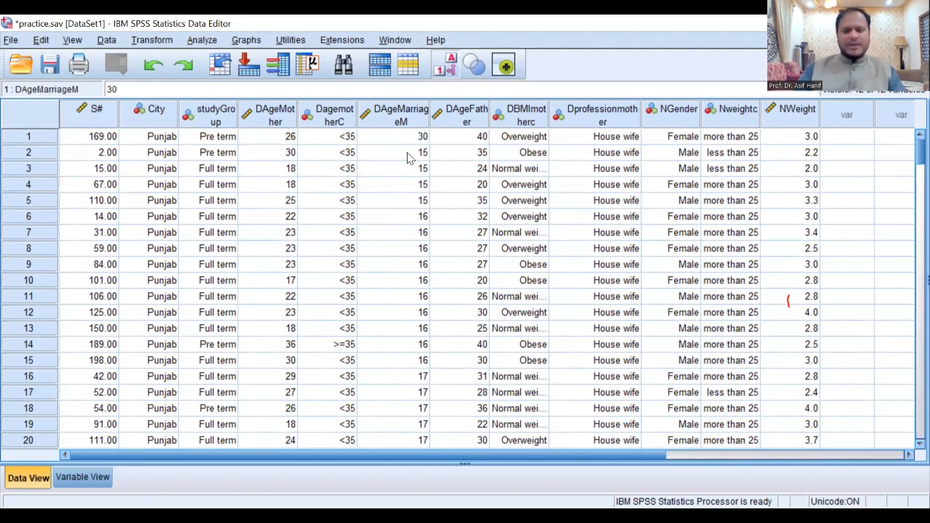
{"action": "key", "text": "Return"}
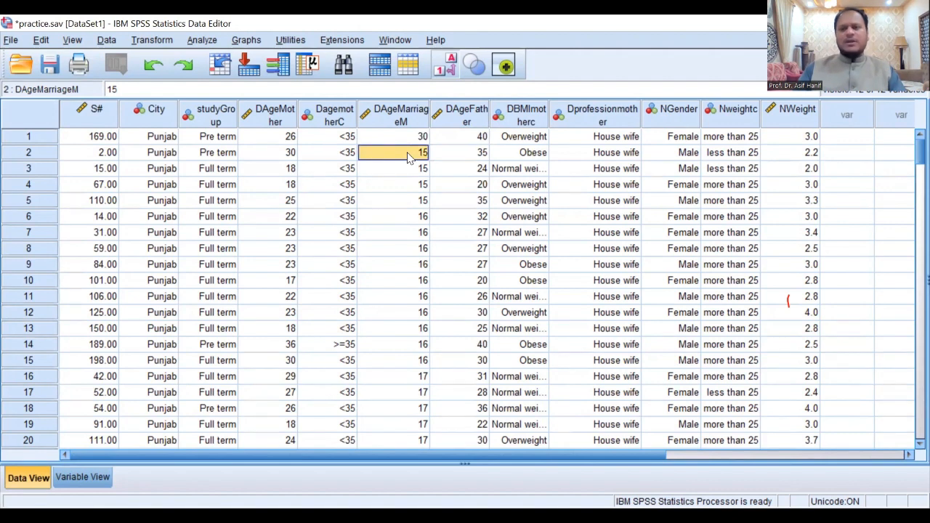
- Sort the cases descending by DAgeMarriageM and check the highest ages at marriage
{"action": "right_click", "coordinate": [400, 125]}
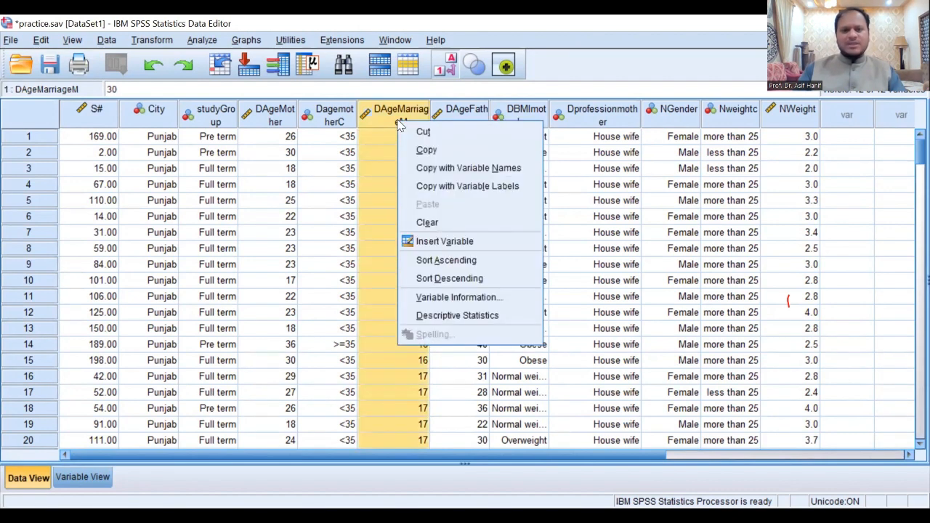
{"action": "left_click", "coordinate": [443, 279]}
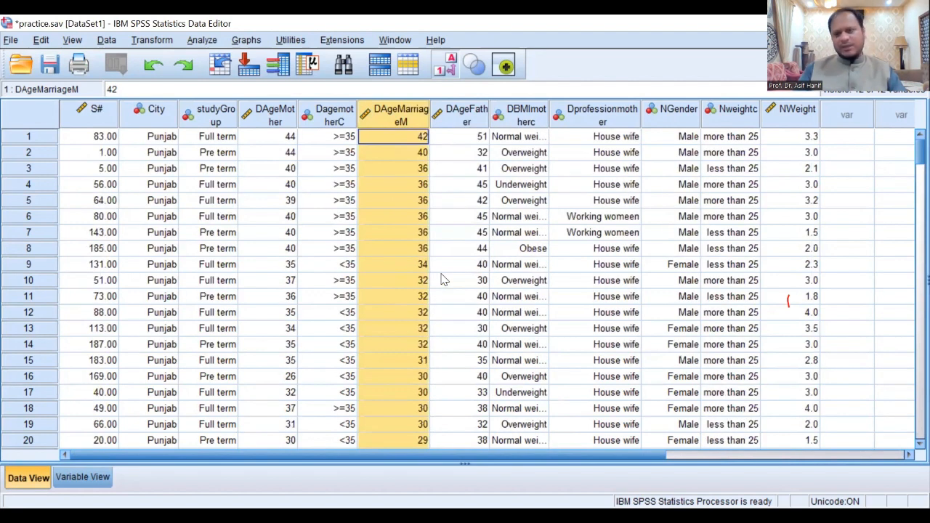
{"action": "left_click", "coordinate": [411, 168]}
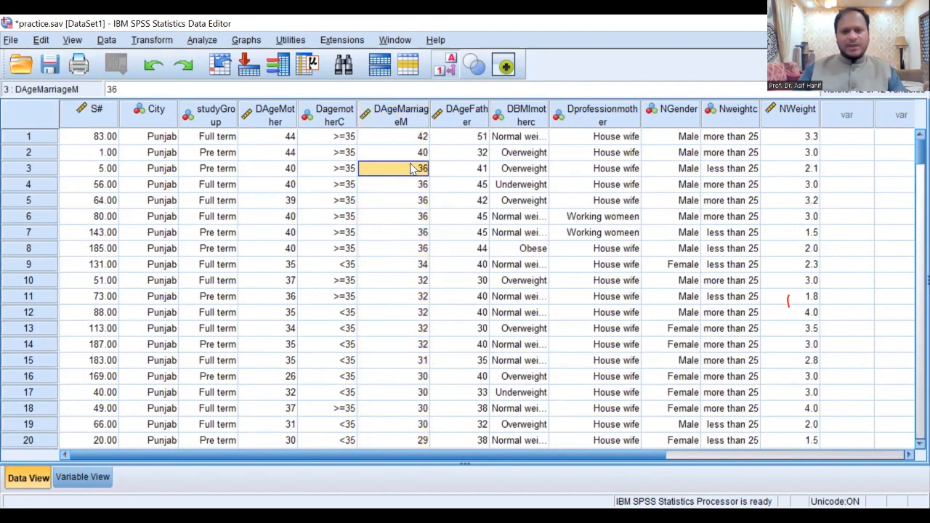
{"action": "left_click", "coordinate": [400, 138]}
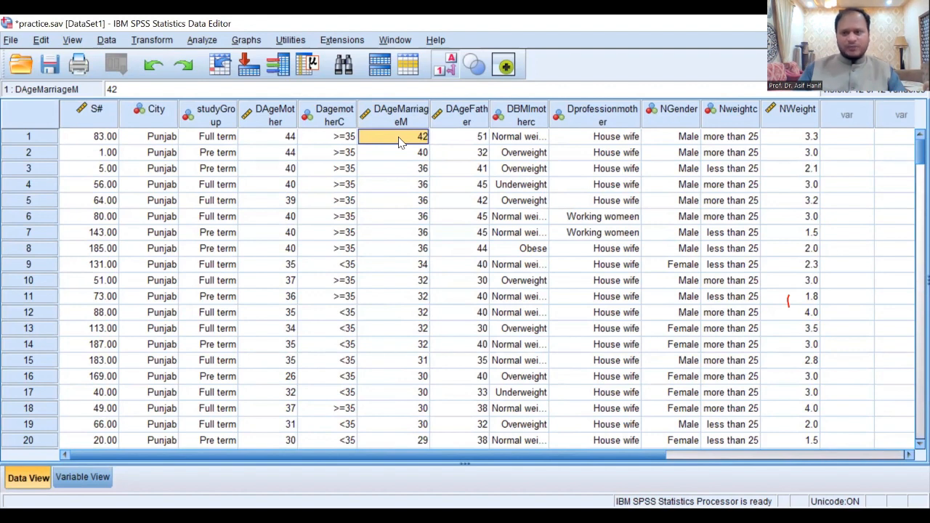
- Restore the original case order by sorting the dataset ascending by S#, and go to the first case
{"action": "left_click", "coordinate": [76, 113]}
{"action": "right_click", "coordinate": [76, 114]}
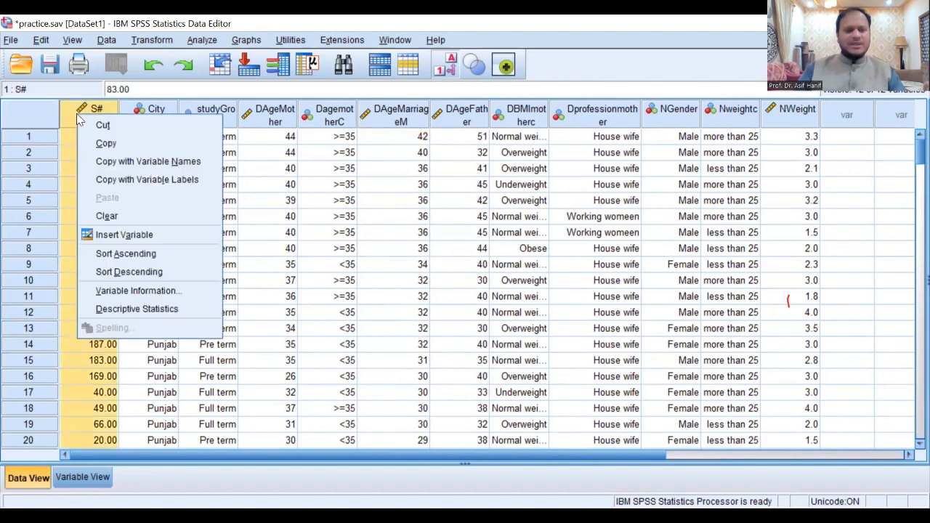
{"action": "left_click", "coordinate": [138, 254]}
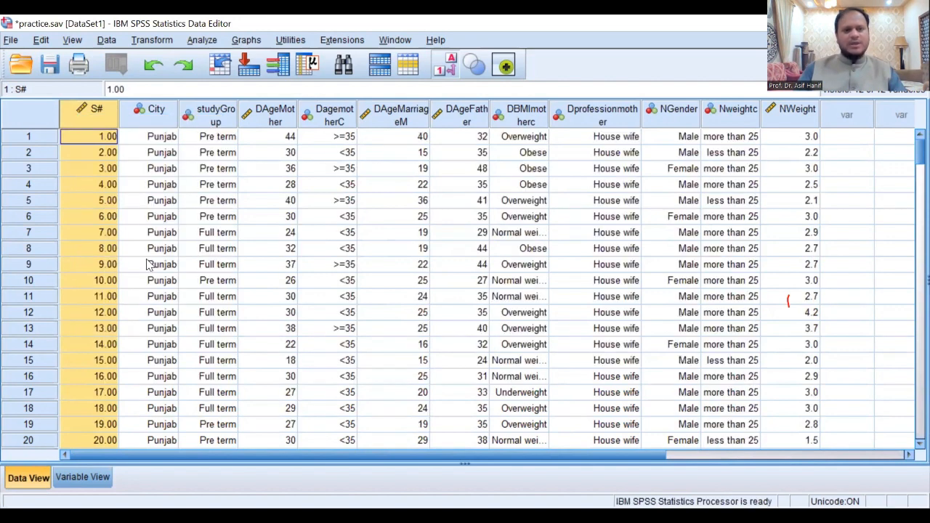
{"action": "left_click", "coordinate": [101, 136]}
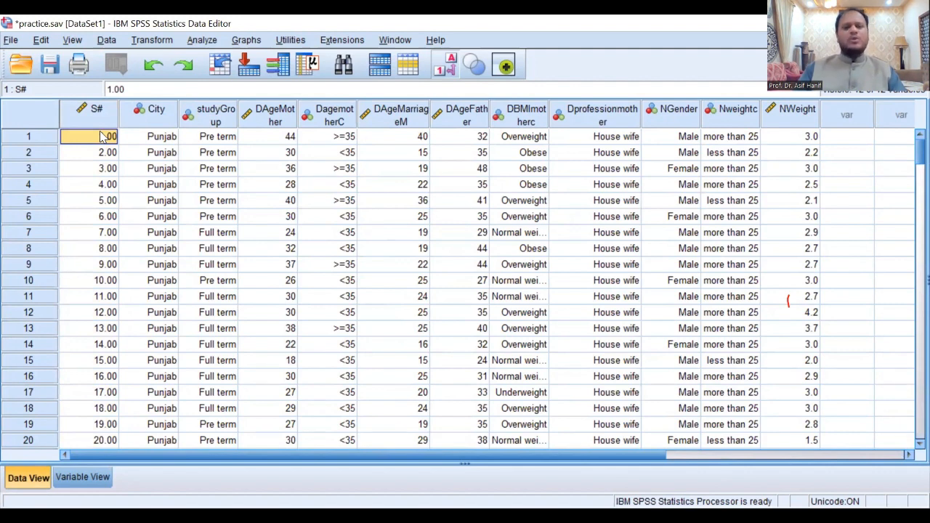
- Examine the studyGroup variable and its Pre term and Full term categories in the data view
{"action": "left_click", "coordinate": [223, 119]}
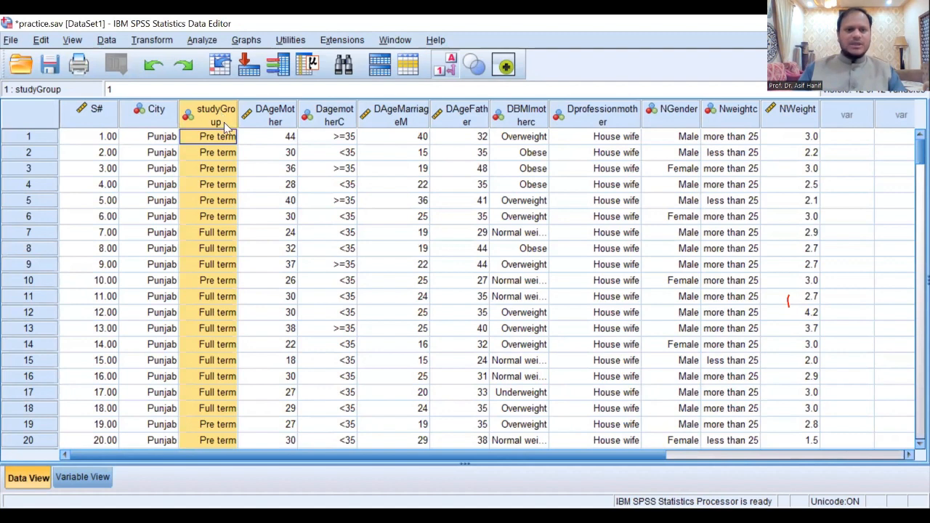
{"action": "left_click", "coordinate": [228, 138]}
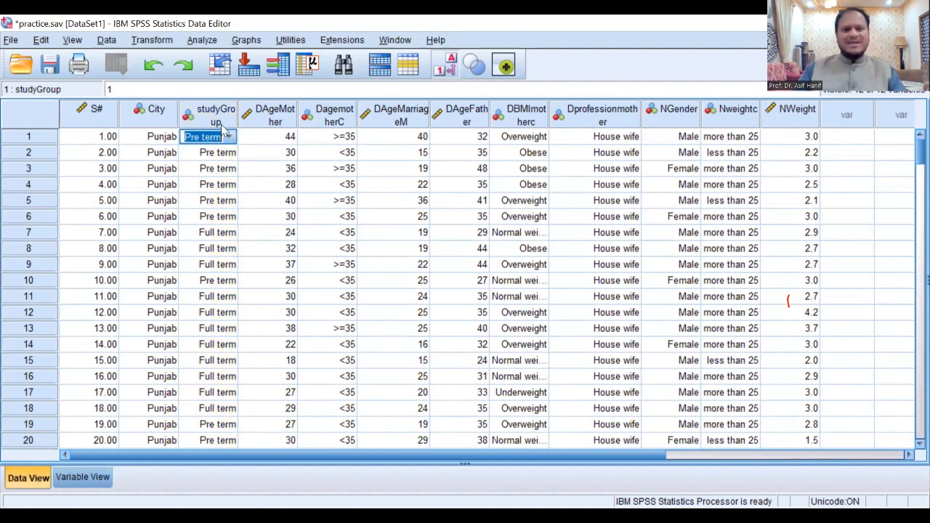
{"action": "left_click", "coordinate": [284, 169]}
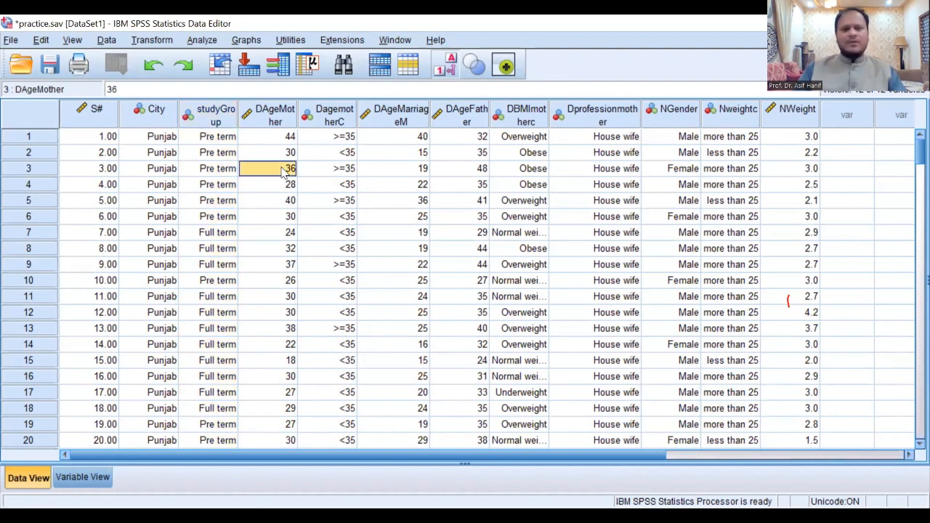
{"action": "mouse_move", "coordinate": [215, 125]}
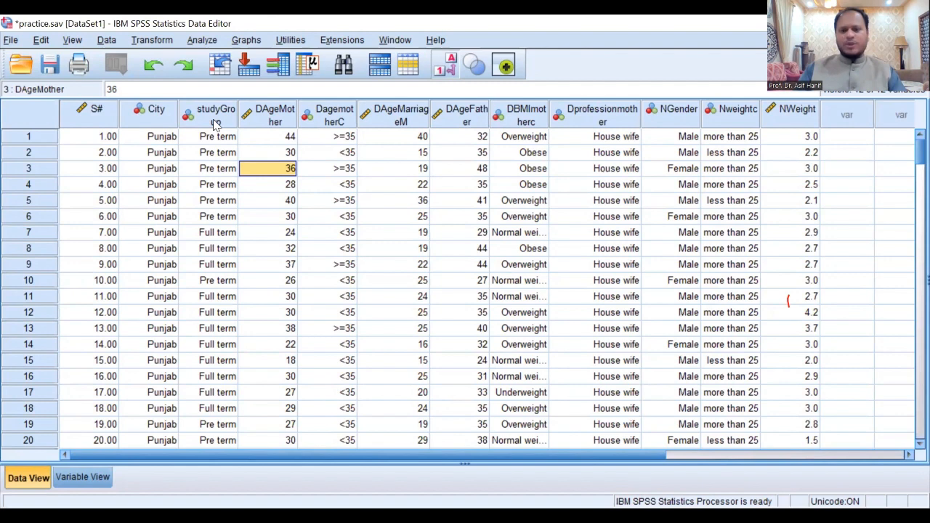
- Start a legacy pie chart based on summaries for groups of cases and open its definition
{"action": "left_click", "coordinate": [249, 41]}
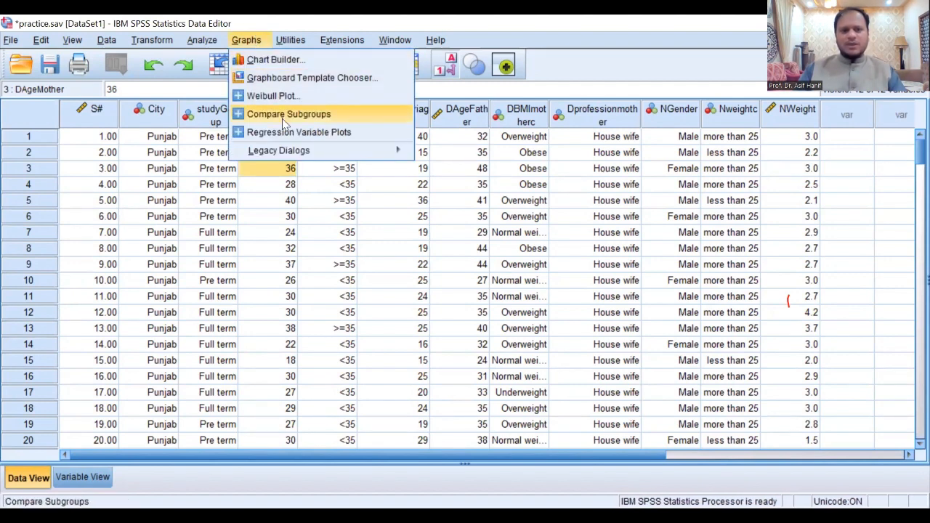
{"action": "mouse_move", "coordinate": [294, 155]}
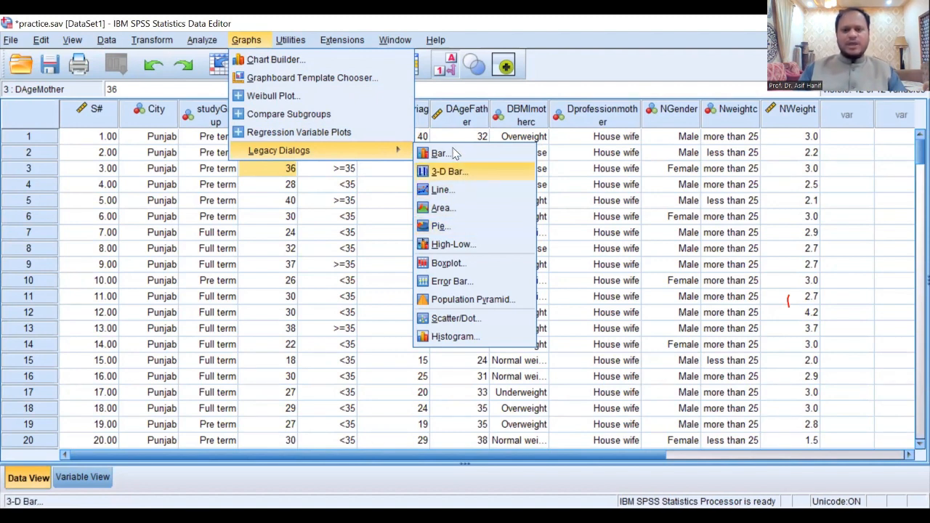
{"action": "left_click", "coordinate": [440, 226]}
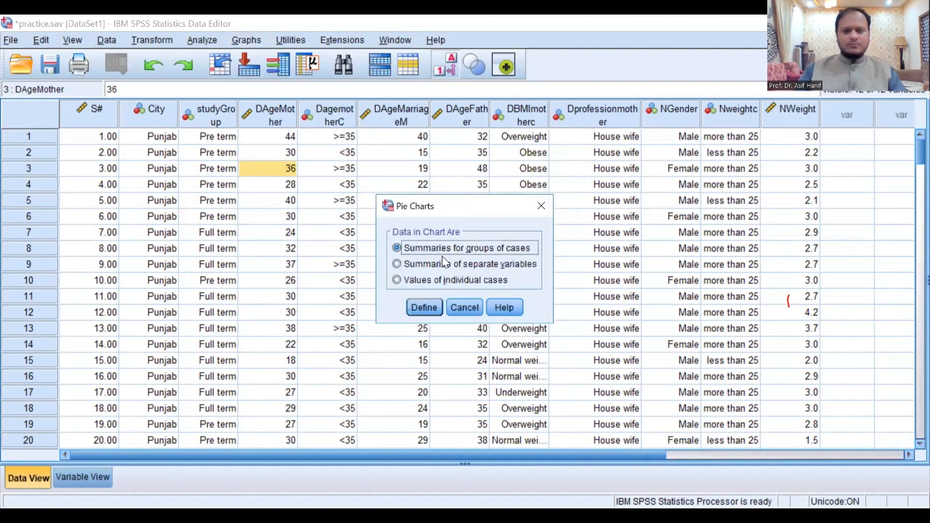
{"action": "left_click", "coordinate": [425, 308]}
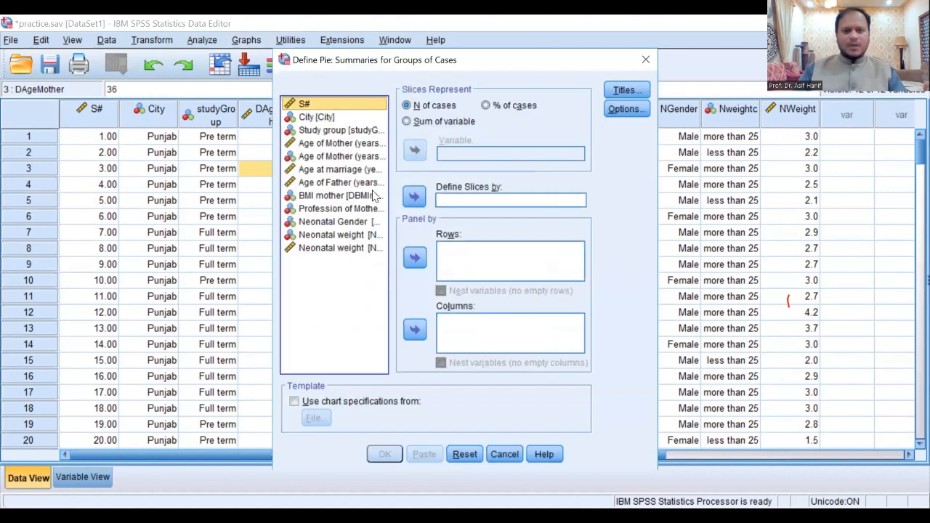
- Define the pie slices by the Study group variable
{"action": "left_click", "coordinate": [354, 132]}
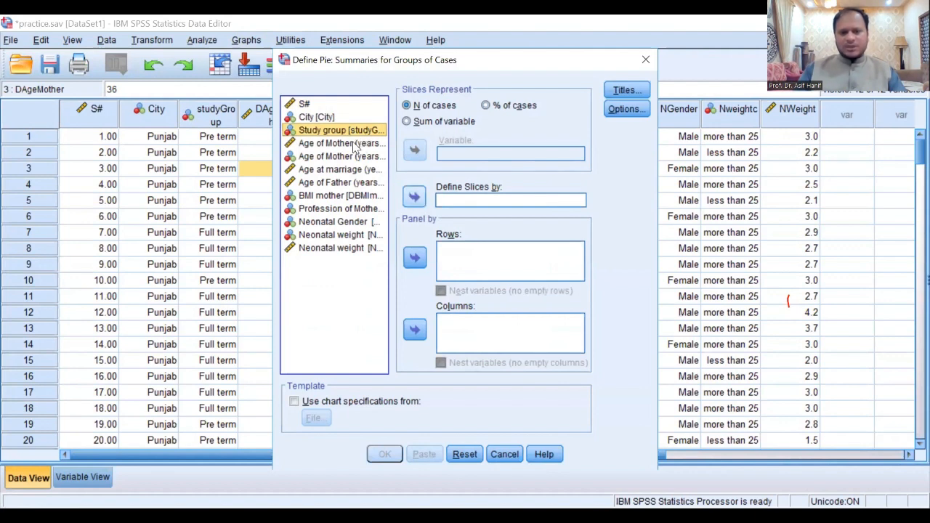
{"action": "left_click", "coordinate": [354, 144]}
{"action": "left_click", "coordinate": [347, 132]}
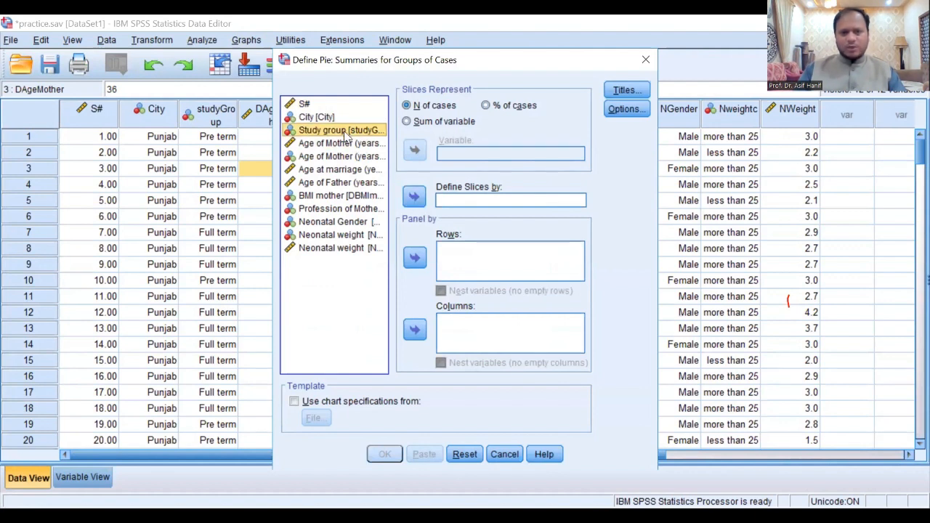
{"action": "left_click", "coordinate": [415, 198]}
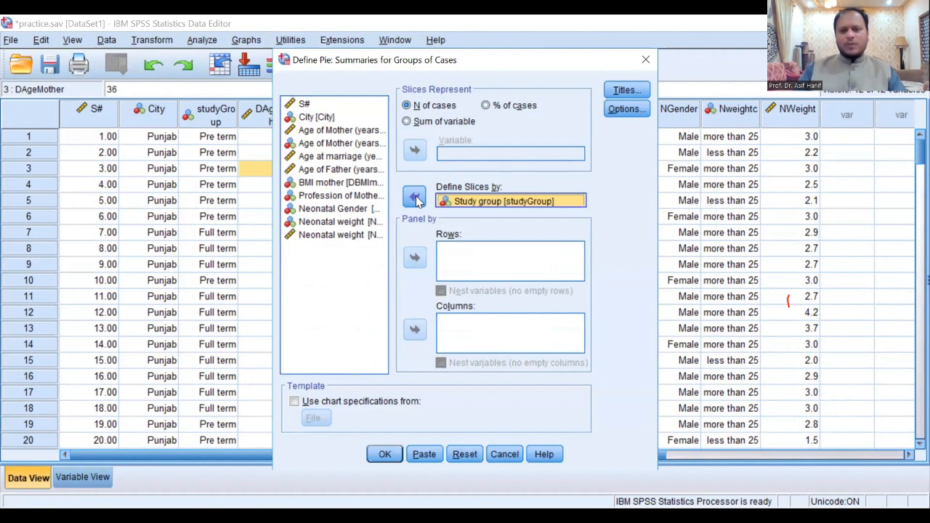
- Remove Study group from the slice definition and add it back
{"action": "left_click", "coordinate": [457, 202]}
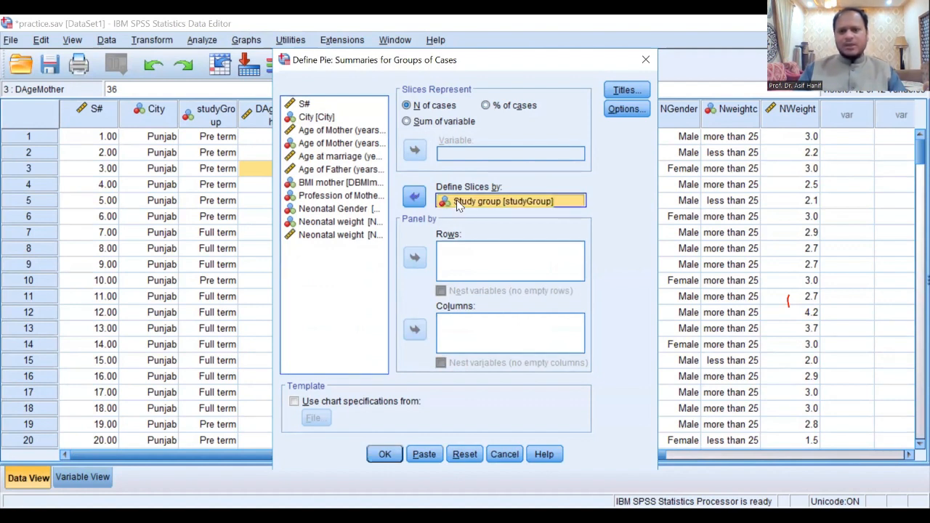
{"action": "left_click", "coordinate": [415, 197]}
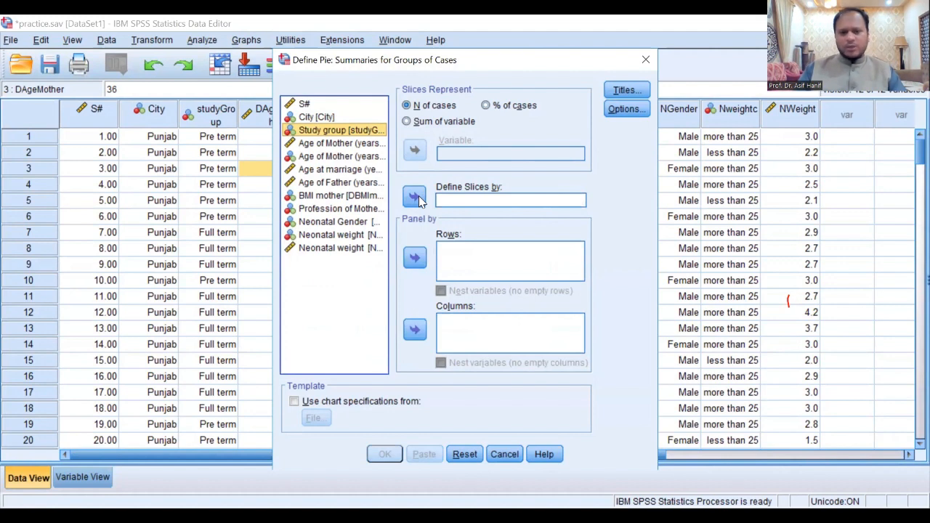
{"action": "left_click", "coordinate": [417, 198]}
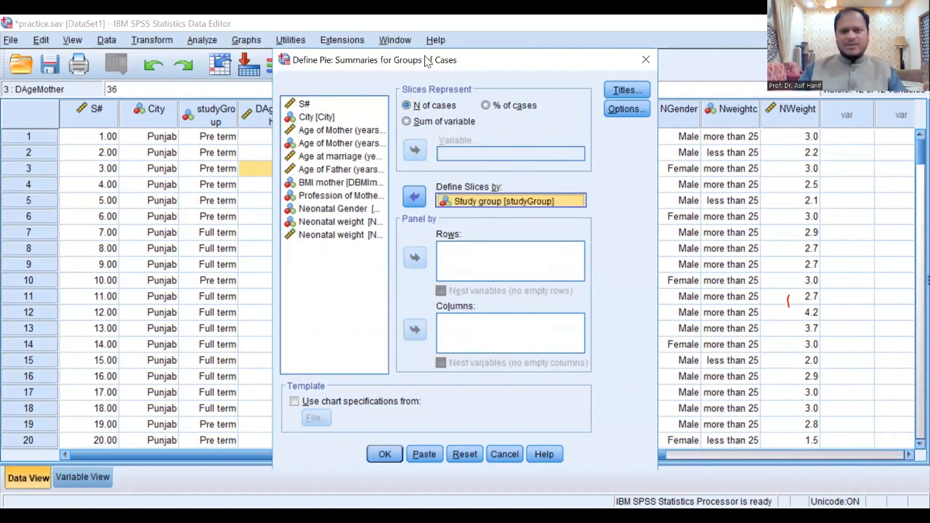
- Generate the pie chart of case counts by Study group
{"action": "left_click_drag", "start_coordinate": [427, 61], "coordinate": [362, 28]}
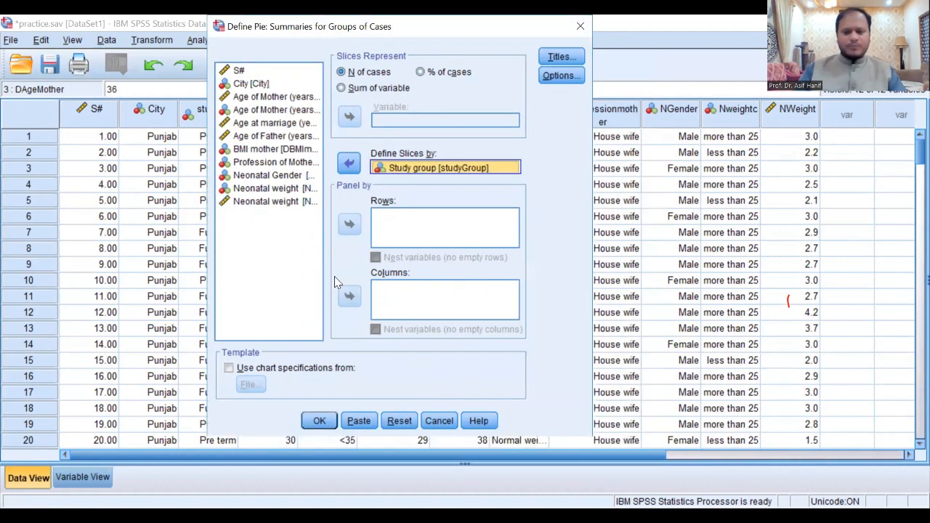
{"action": "key", "text": "Return"}
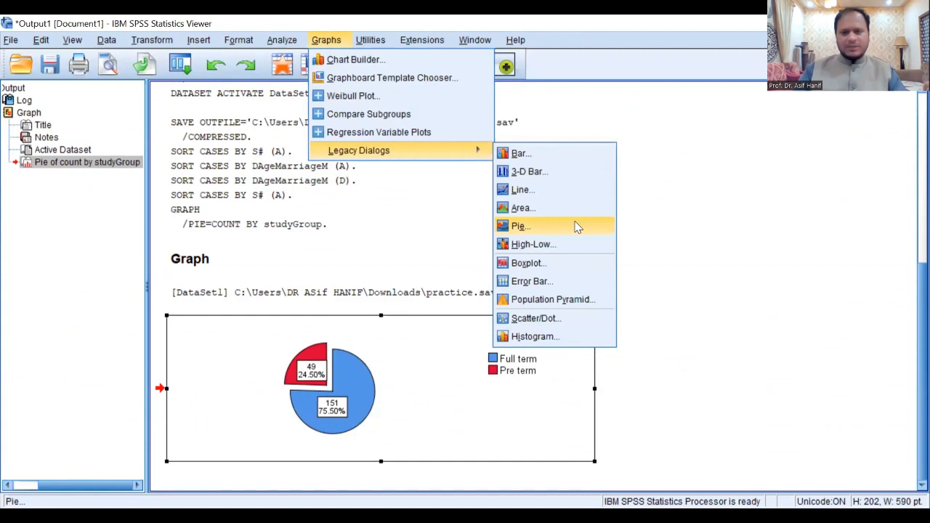
- Create another legacy pie chart using summaries for groups of cases, with slices showing the number of cases by Study group
{"action": "left_click", "coordinate": [578, 228]}
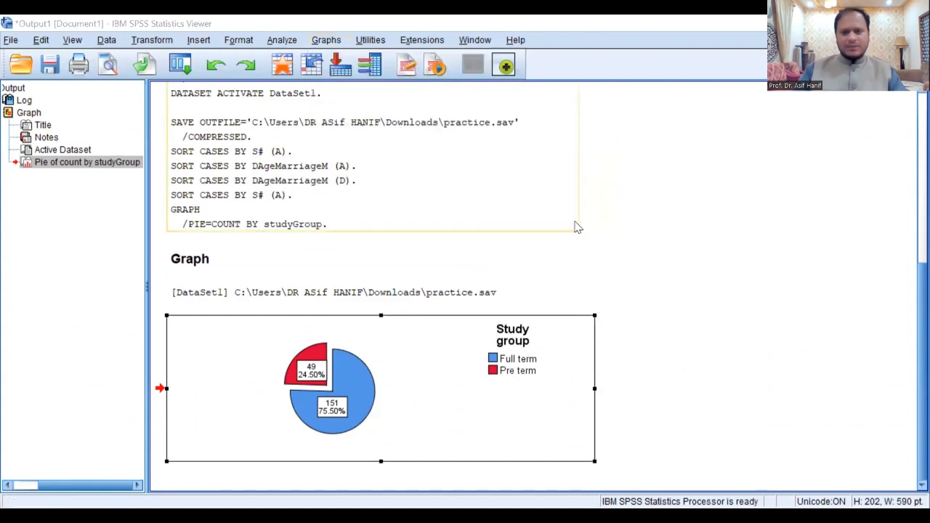
{"action": "left_click", "coordinate": [429, 308]}
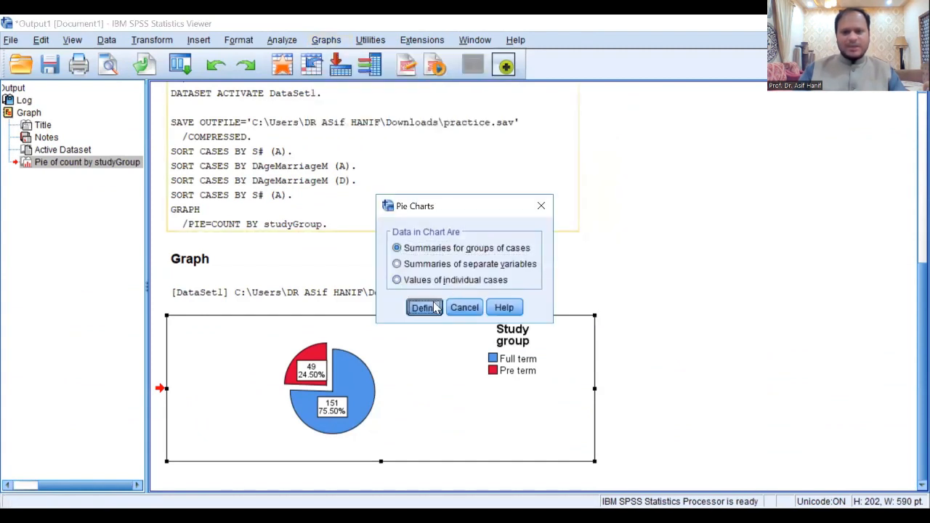
{"action": "left_click", "coordinate": [418, 168]}
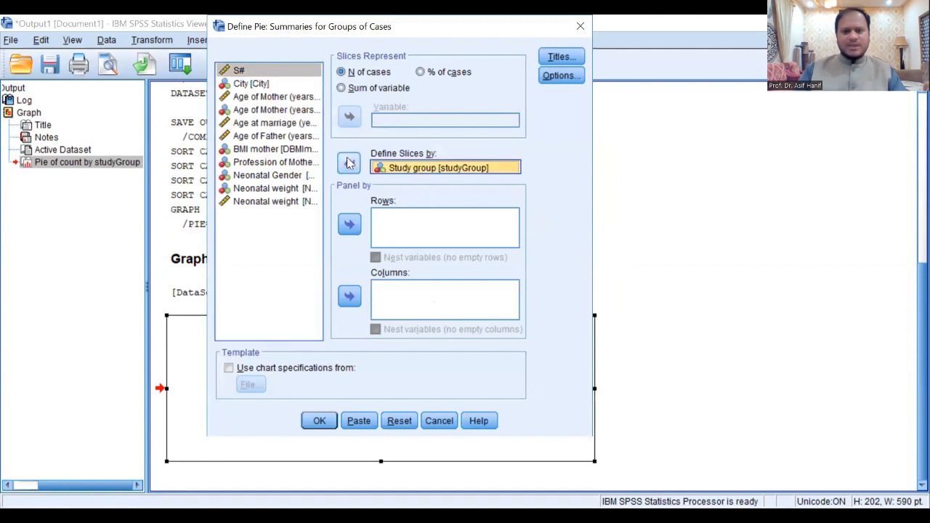
{"action": "left_click", "coordinate": [348, 163]}
{"action": "left_click", "coordinate": [348, 164]}
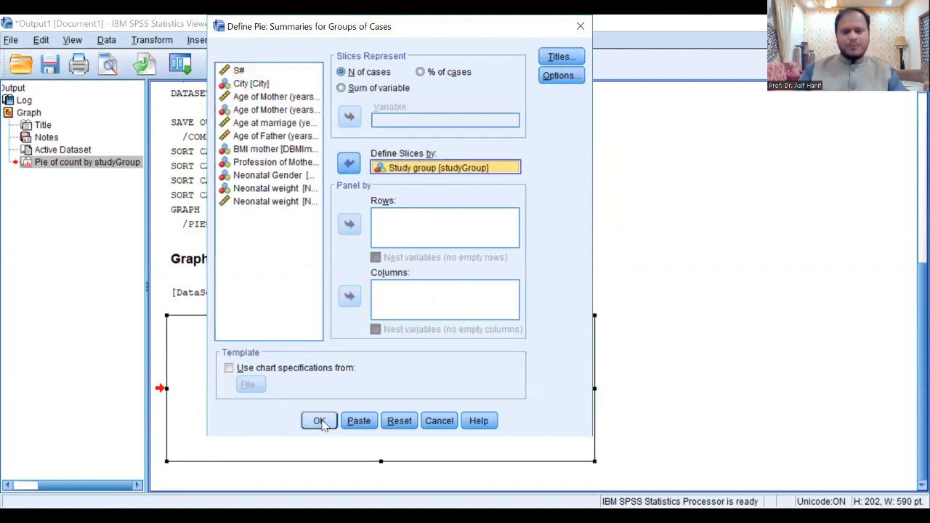
{"action": "left_click", "coordinate": [319, 421]}
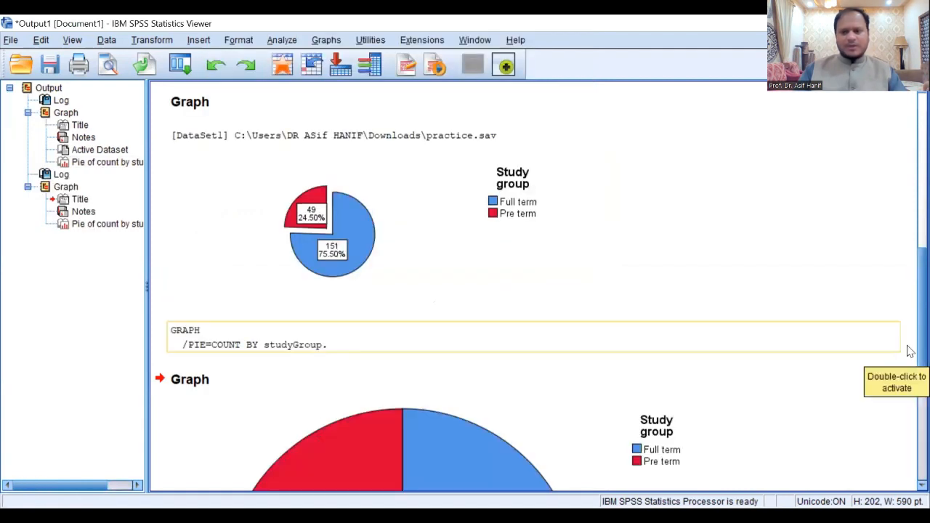
{"action": "scroll", "coordinate": [908, 378], "scroll_direction": "down", "scroll_amount": 5}
{"action": "scroll", "coordinate": [911, 440], "scroll_direction": "down", "scroll_amount": 2}
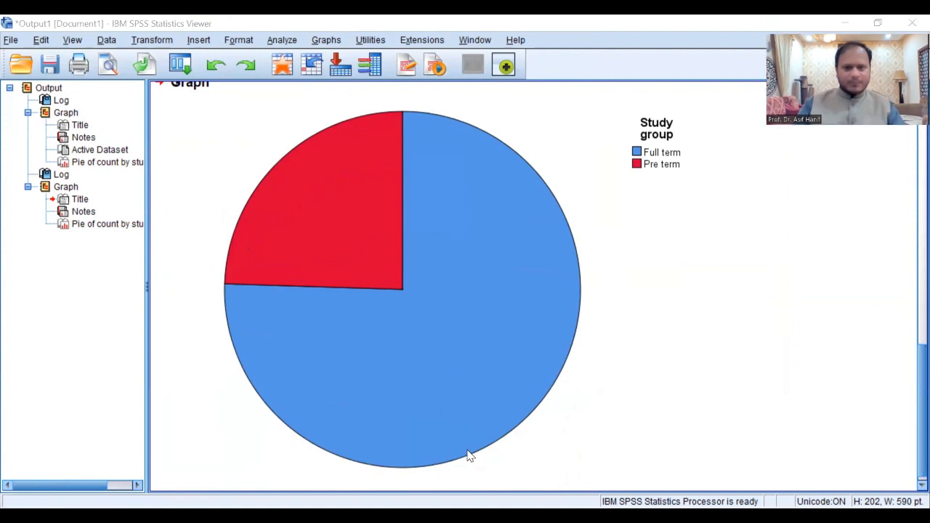
{"action": "scroll", "coordinate": [911, 370], "scroll_direction": "down", "scroll_amount": 1}
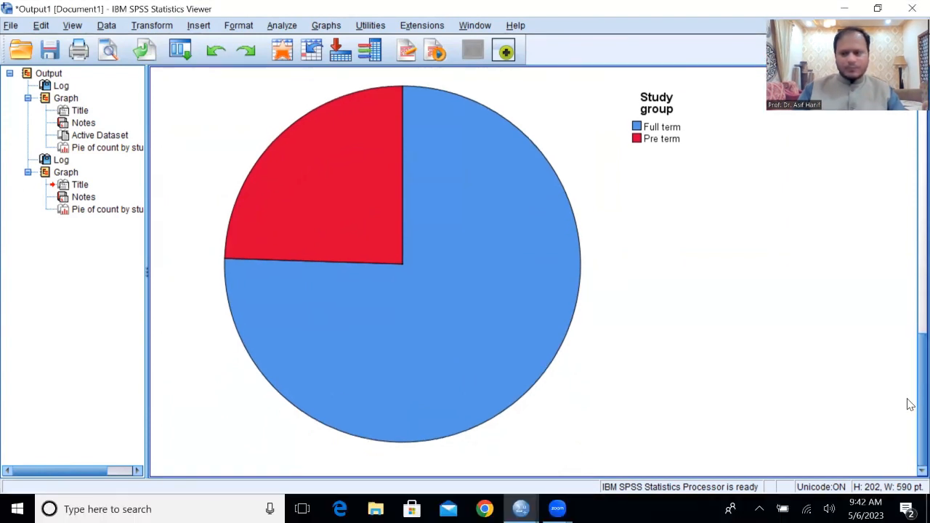
- Open the new Study group pie chart for editing and show data labels on its slices
{"action": "double_click", "coordinate": [466, 238]}
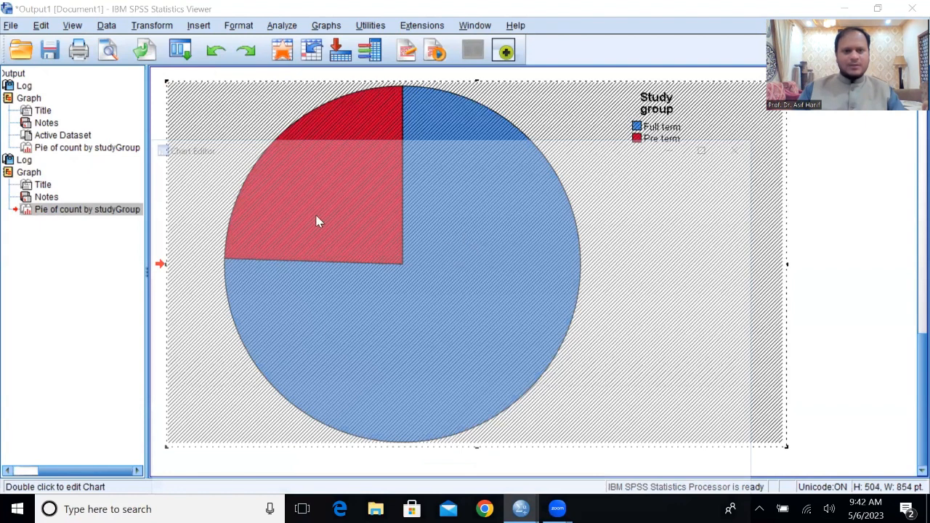
{"action": "left_click", "coordinate": [313, 167]}
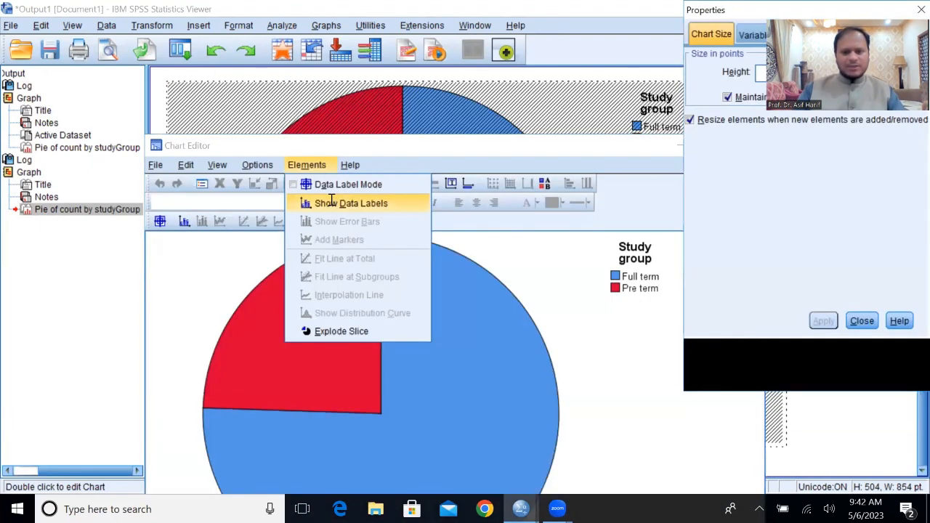
{"action": "left_click", "coordinate": [333, 204]}
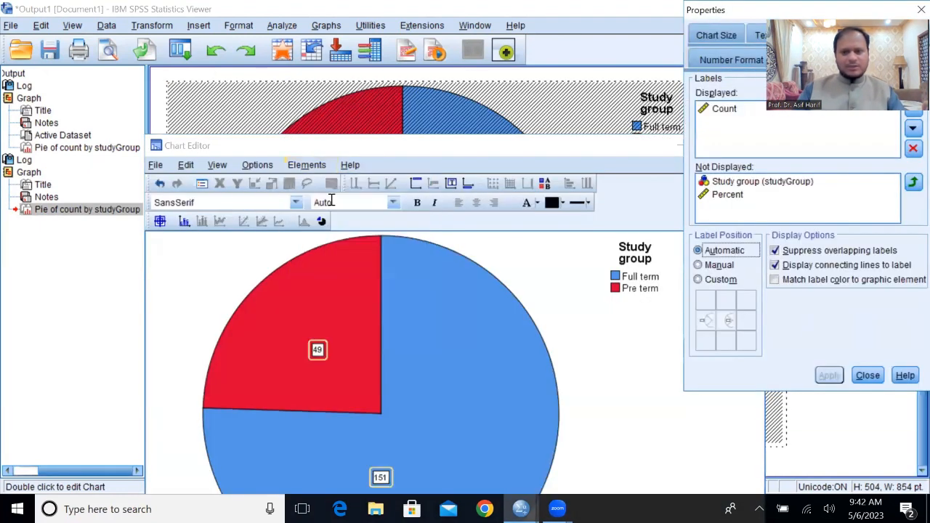
- Add Percent to the displayed slice labels alongside Count and apply the change
{"action": "left_click", "coordinate": [740, 198]}
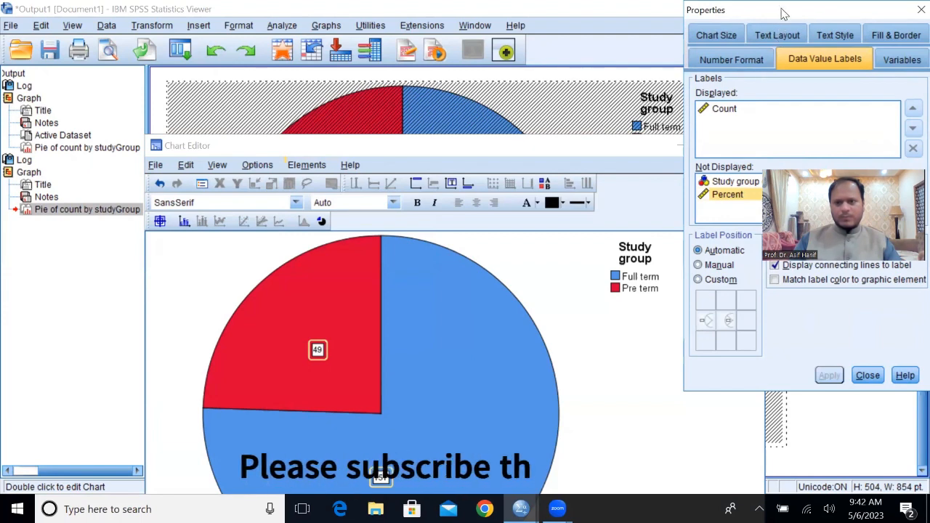
{"action": "left_click_drag", "start_coordinate": [781, 10], "coordinate": [558, 35]}
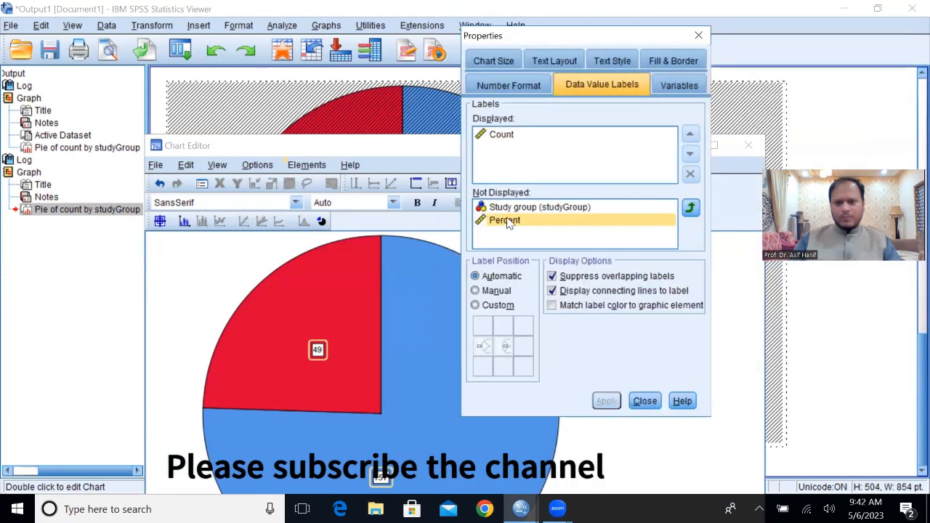
{"action": "left_click", "coordinate": [691, 208]}
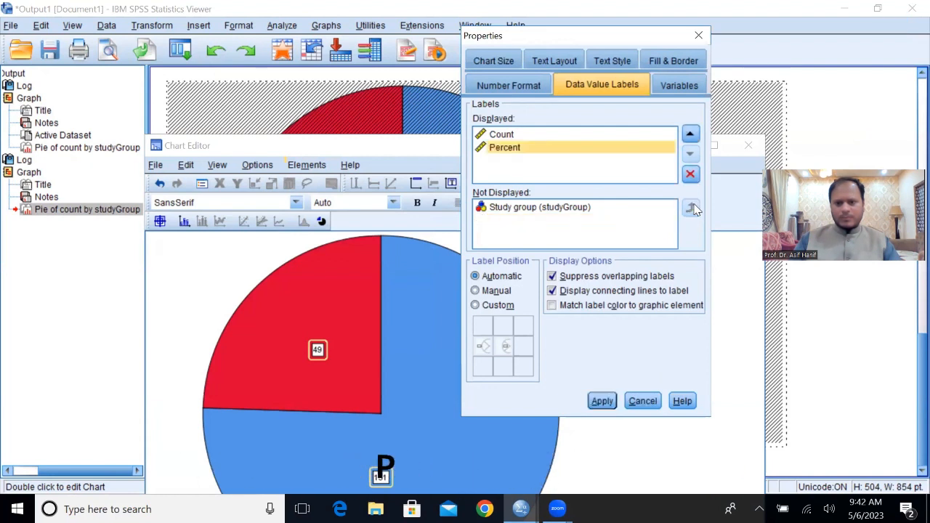
{"action": "left_click", "coordinate": [604, 402]}
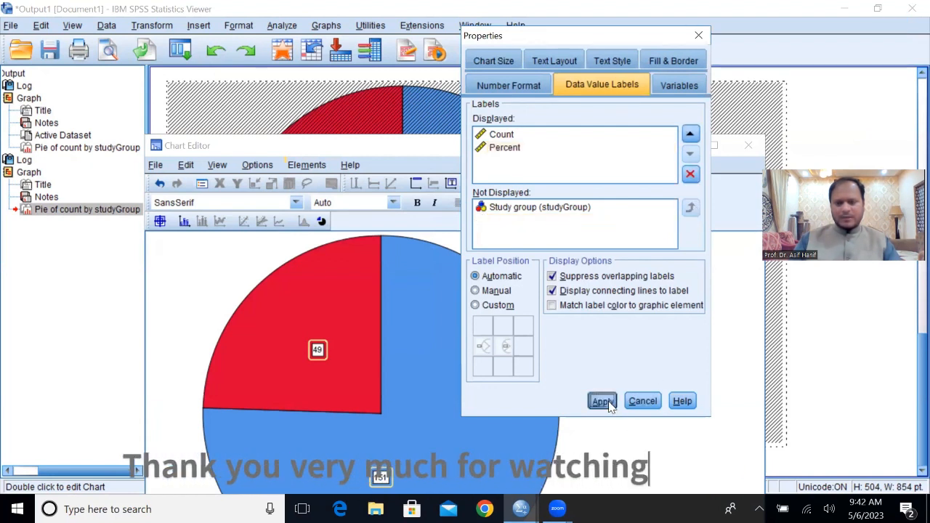
{"action": "left_click", "coordinate": [700, 36]}
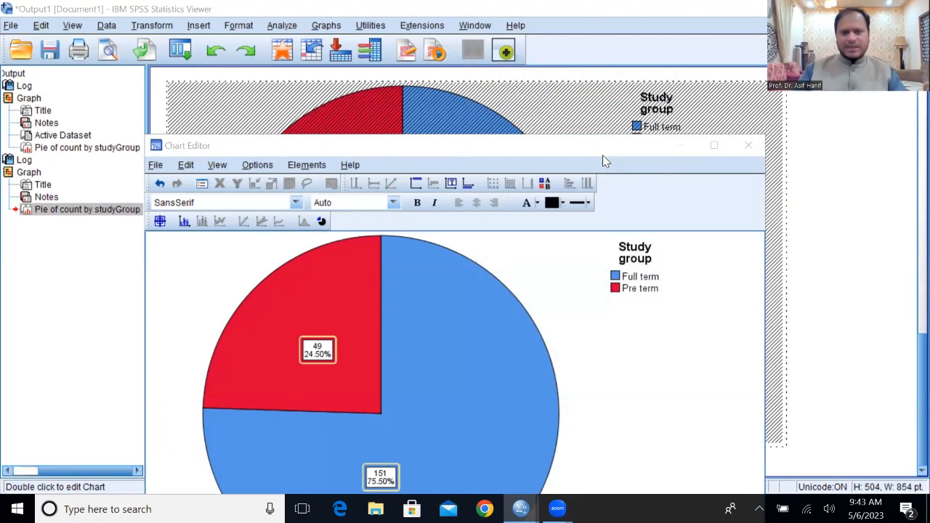
- Explode the slices of the Study group pie chart and return to the output
{"action": "left_click_drag", "start_coordinate": [413, 147], "coordinate": [375, 64]}
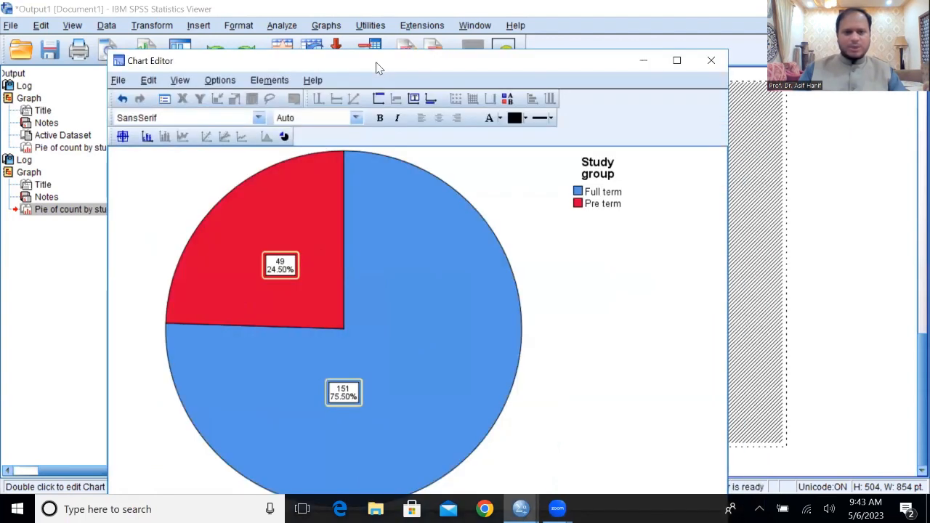
{"action": "left_click", "coordinate": [286, 138]}
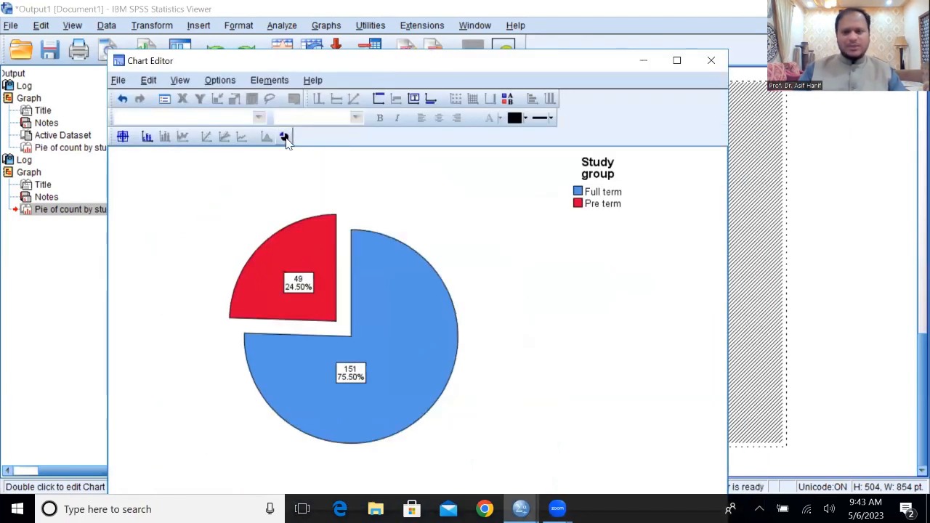
{"action": "left_click", "coordinate": [712, 60]}
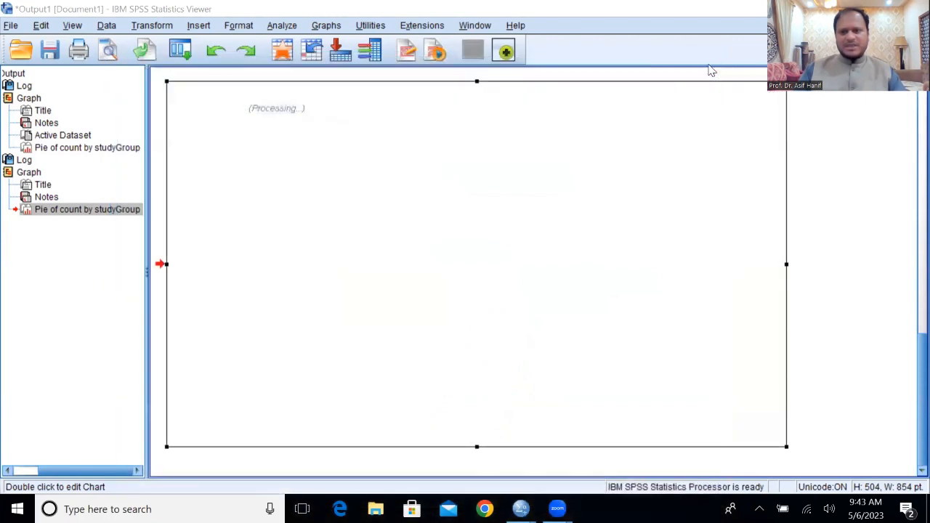
{"action": "scroll", "coordinate": [910, 294], "scroll_direction": "down", "scroll_amount": 5}
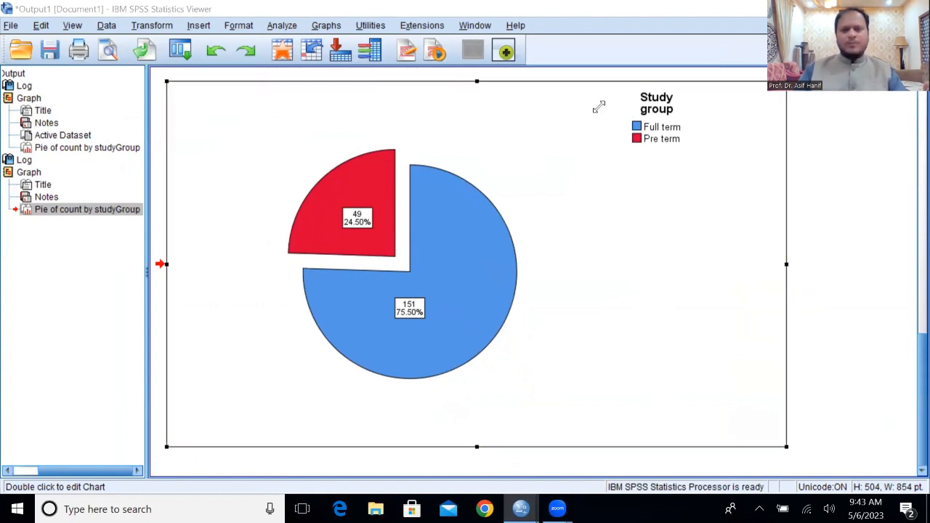
{"action": "left_click_drag", "start_coordinate": [498, 382], "coordinate": [463, 469]}
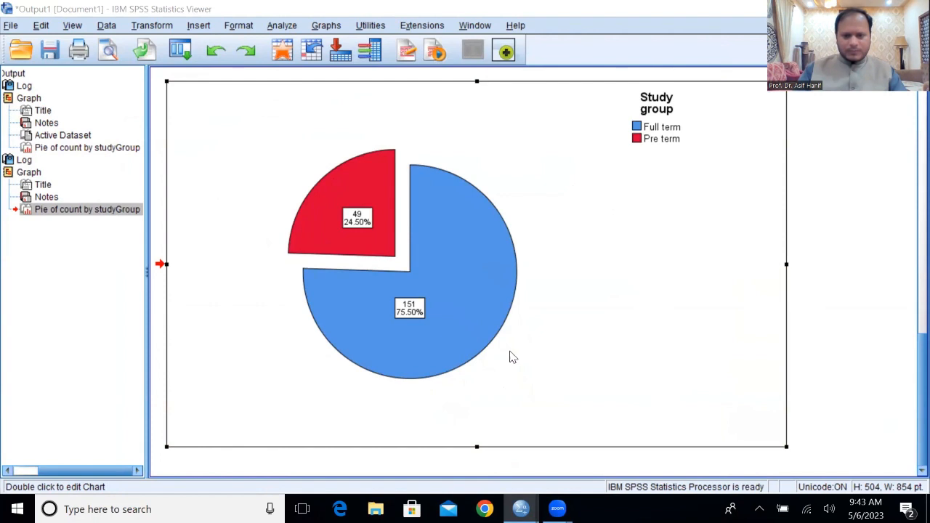
{"action": "left_click", "coordinate": [394, 325]}
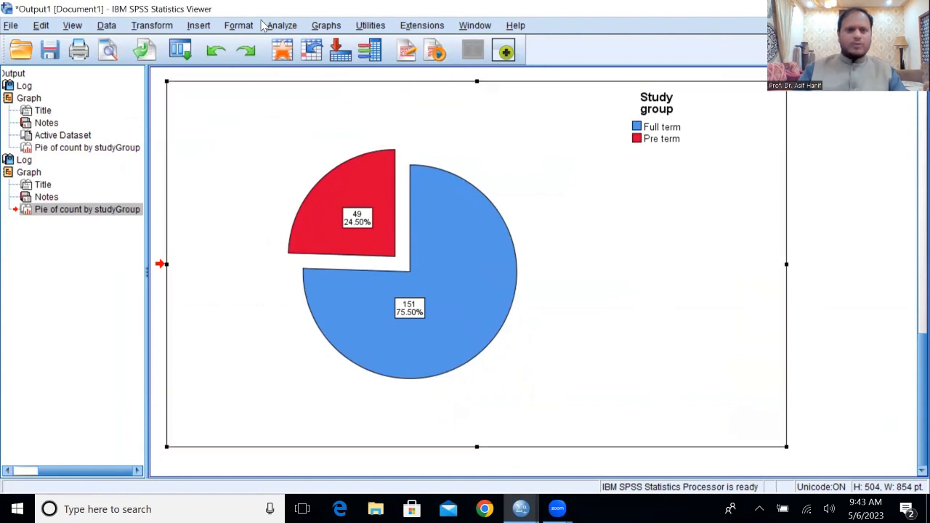
{"action": "left_click", "coordinate": [335, 28]}
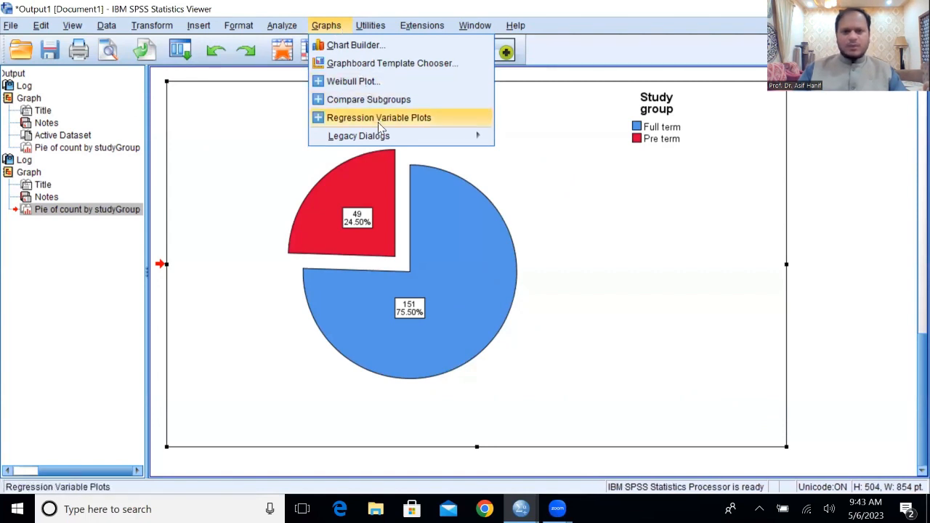
{"action": "mouse_move", "coordinate": [389, 138]}
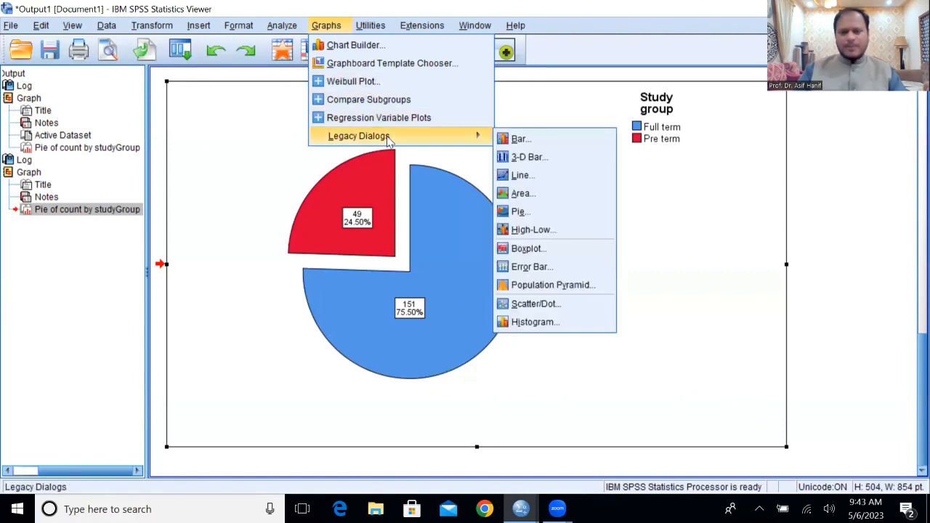
{"action": "left_click", "coordinate": [550, 142]}
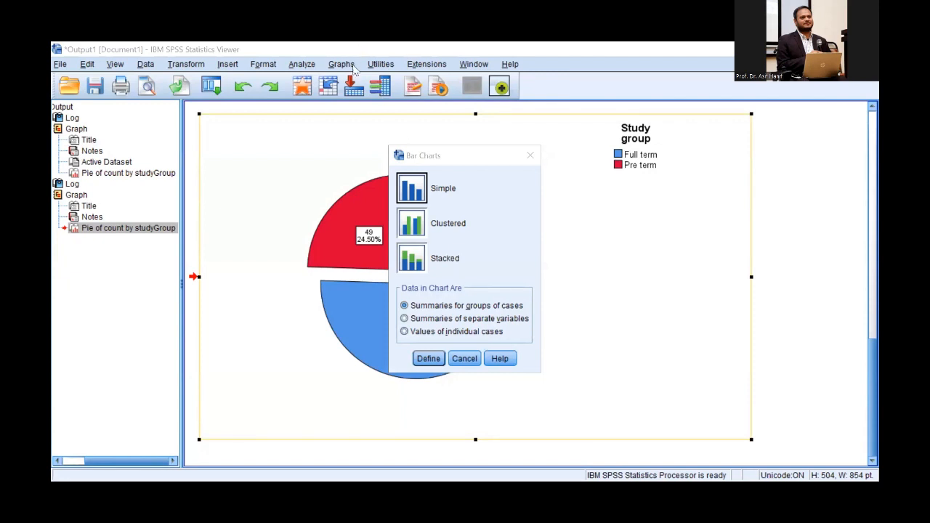
{"action": "left_click", "coordinate": [475, 390]}
{"action": "left_click", "coordinate": [465, 358]}
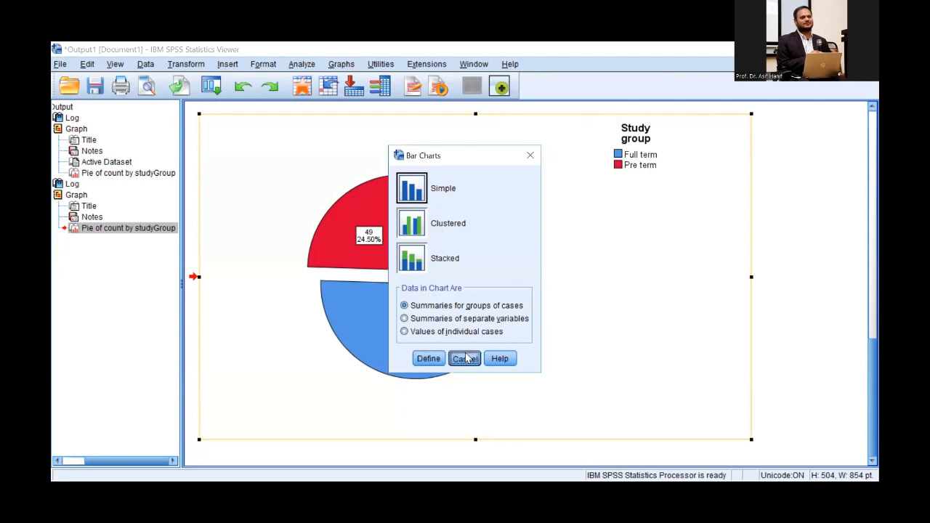
- Start a simple legacy bar chart based on summaries for groups of cases and open its definition
{"action": "left_click", "coordinate": [342, 64]}
{"action": "mouse_move", "coordinate": [386, 167]}
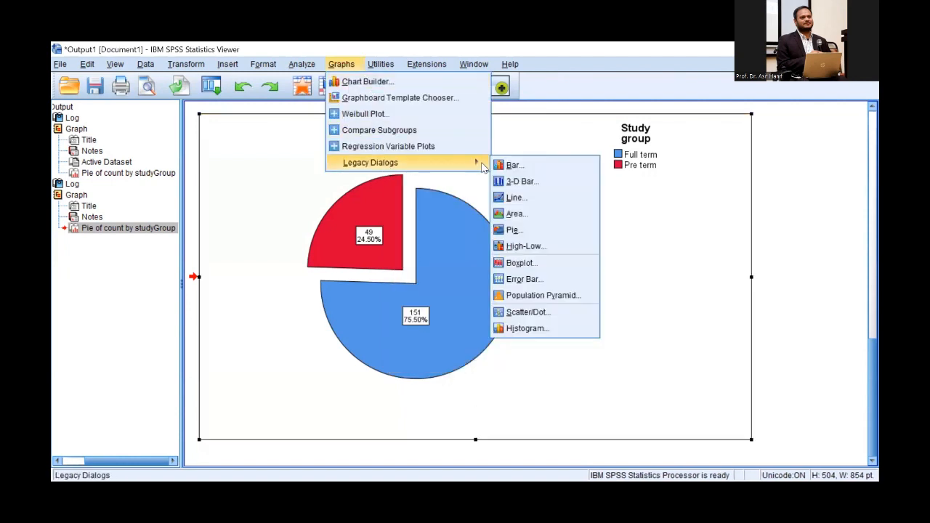
{"action": "left_click", "coordinate": [527, 171]}
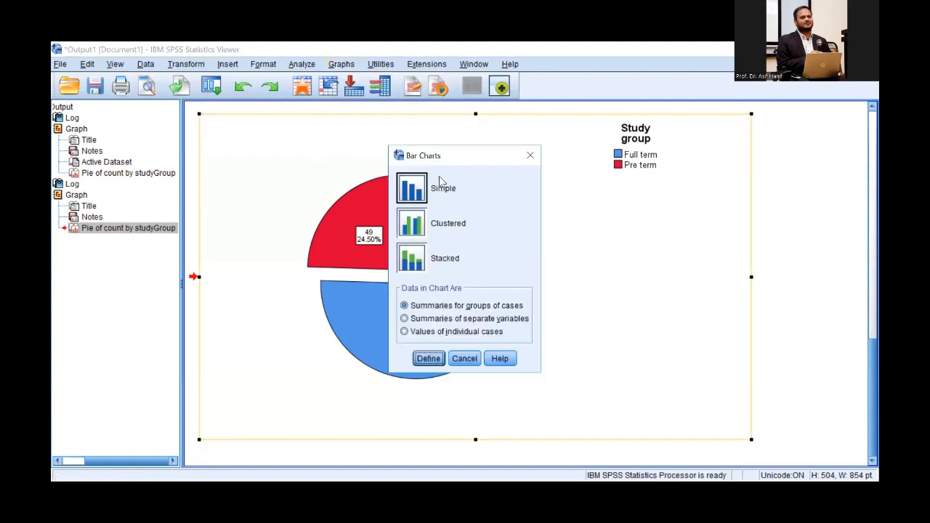
{"action": "left_click", "coordinate": [428, 359]}
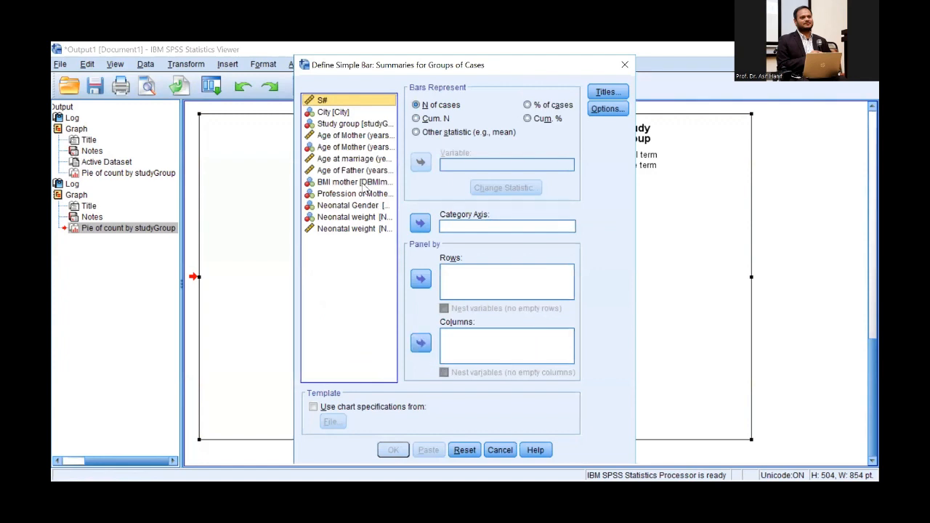
- Set BMI mother as the category axis with bars representing the number of cases, and generate the bar chart
{"action": "left_click", "coordinate": [364, 182]}
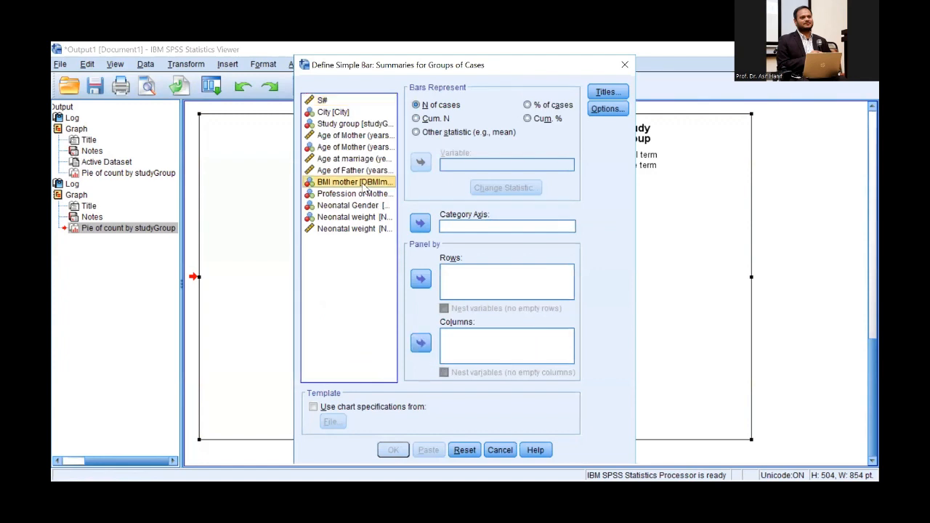
{"action": "left_click_drag", "start_coordinate": [366, 187], "coordinate": [764, 131]}
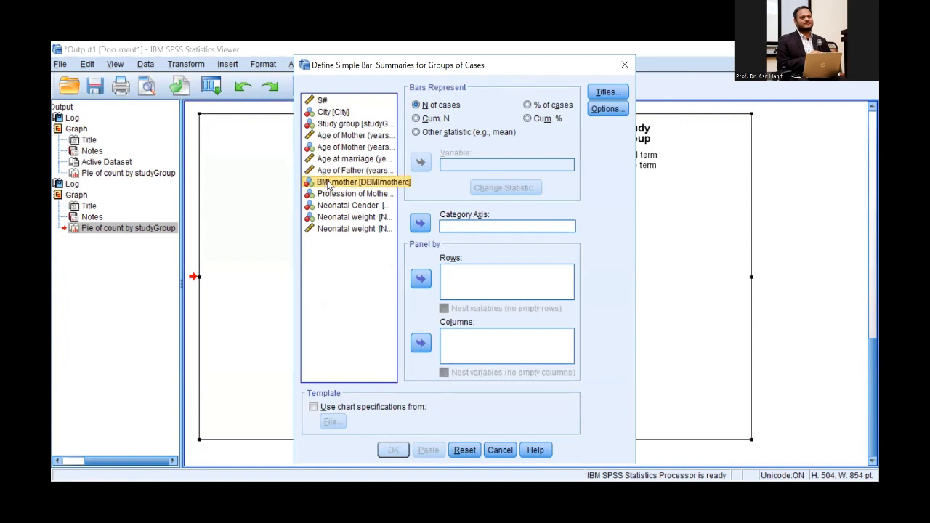
{"action": "left_click", "coordinate": [421, 224]}
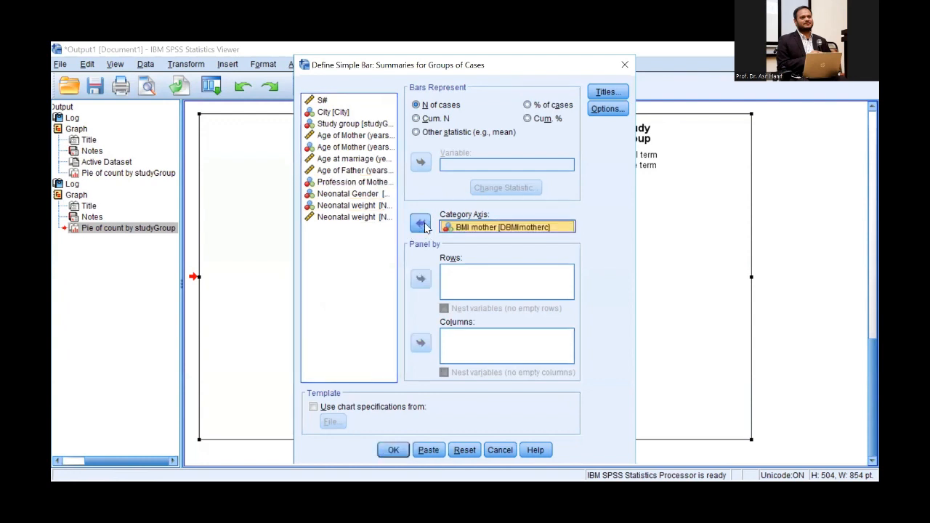
{"action": "left_click", "coordinate": [393, 450]}
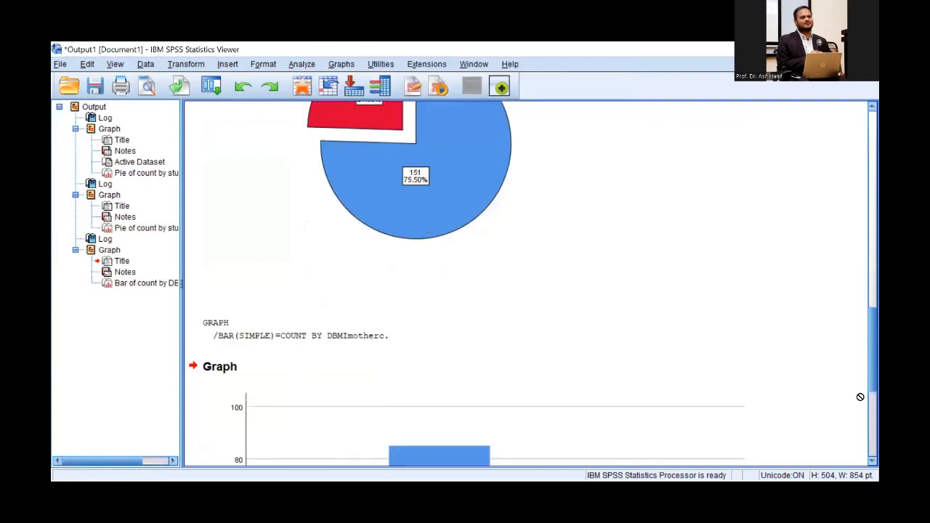
{"action": "scroll", "coordinate": [861, 350], "scroll_direction": "down", "scroll_amount": 5}
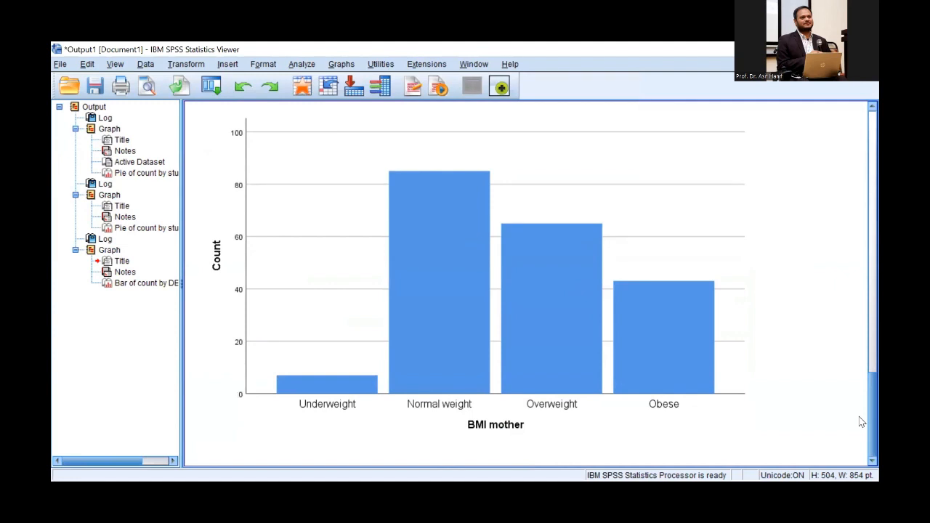
- Open the BMI mother bar chart for editing and show data labels on its bars
{"action": "left_click", "coordinate": [553, 304]}
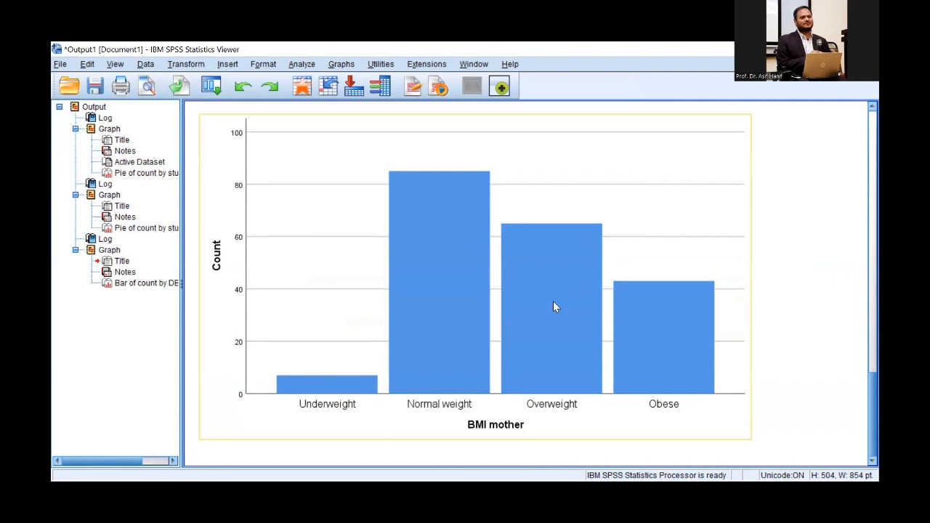
{"action": "left_click", "coordinate": [416, 269]}
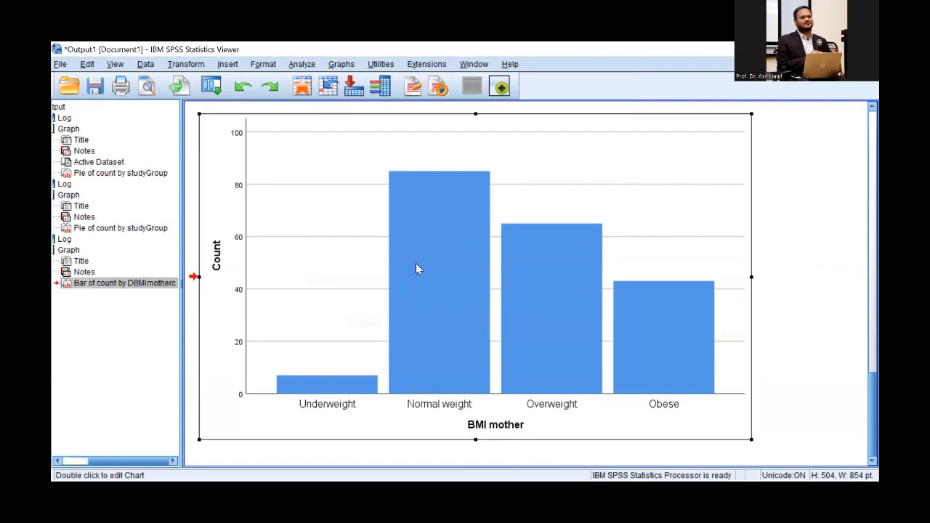
{"action": "double_click", "coordinate": [416, 269]}
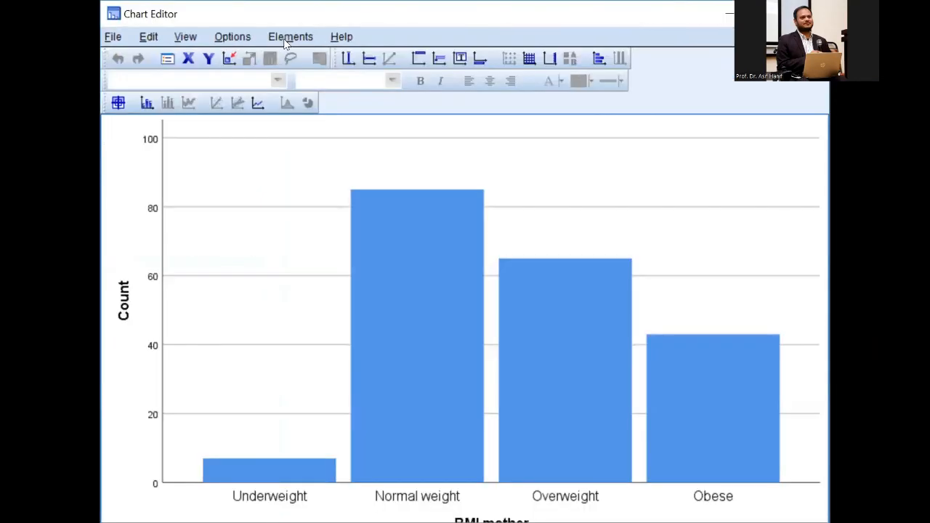
{"action": "left_click", "coordinate": [285, 40]}
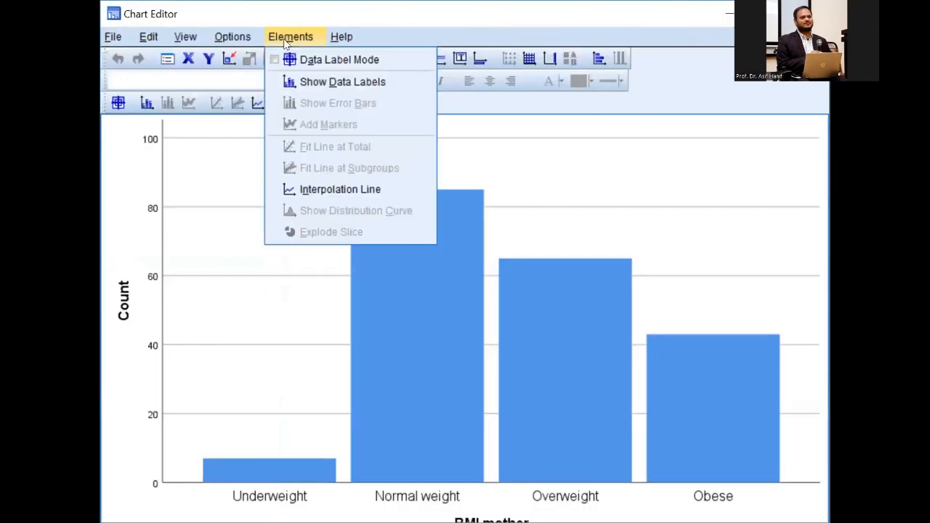
{"action": "left_click", "coordinate": [315, 83]}
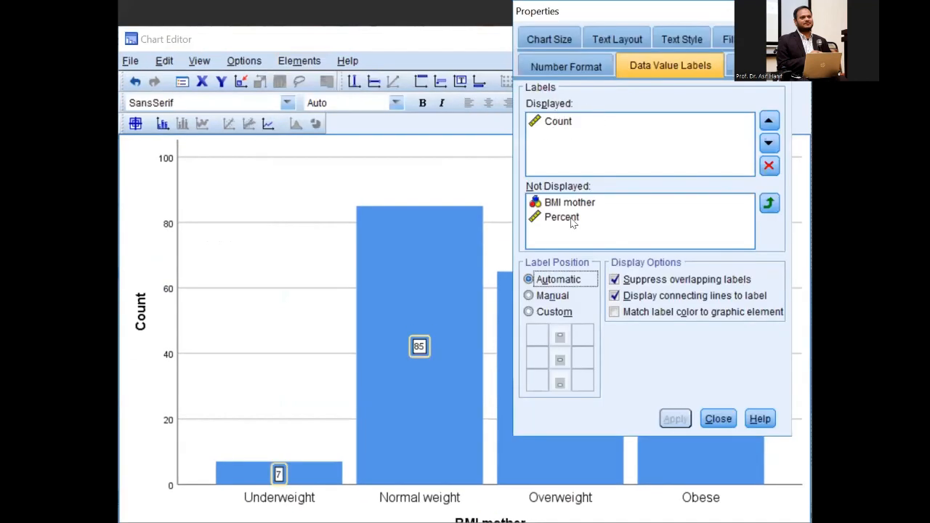
- Add Percent to the displayed bar labels alongside Count and apply the change
{"action": "left_click", "coordinate": [573, 220]}
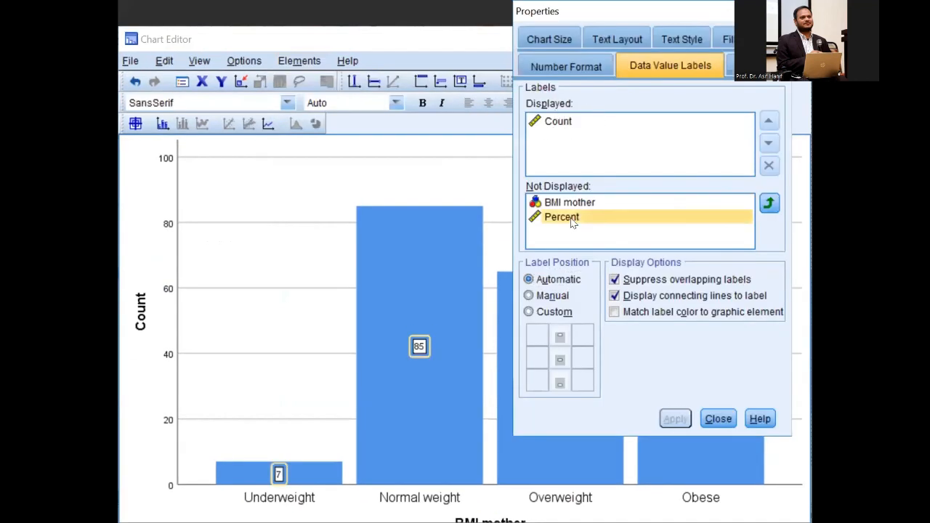
{"action": "left_click", "coordinate": [768, 204]}
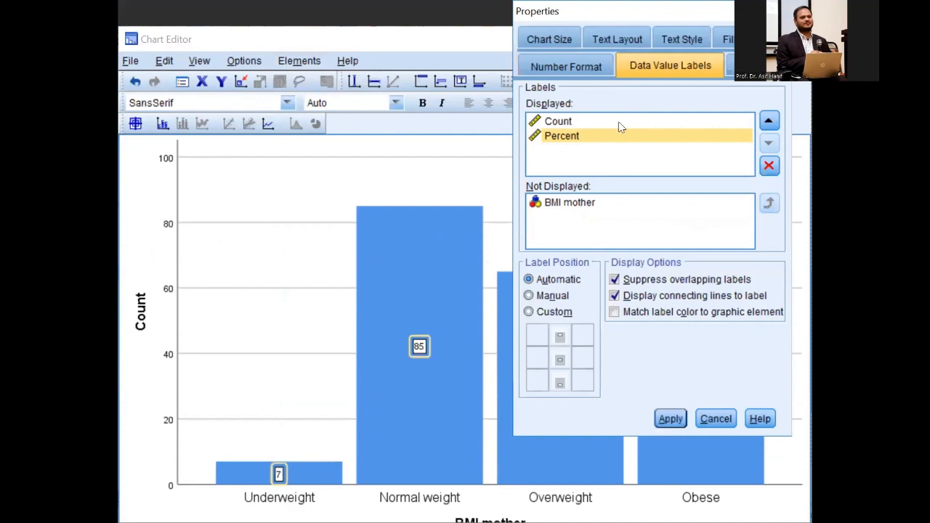
{"action": "left_click", "coordinate": [670, 420]}
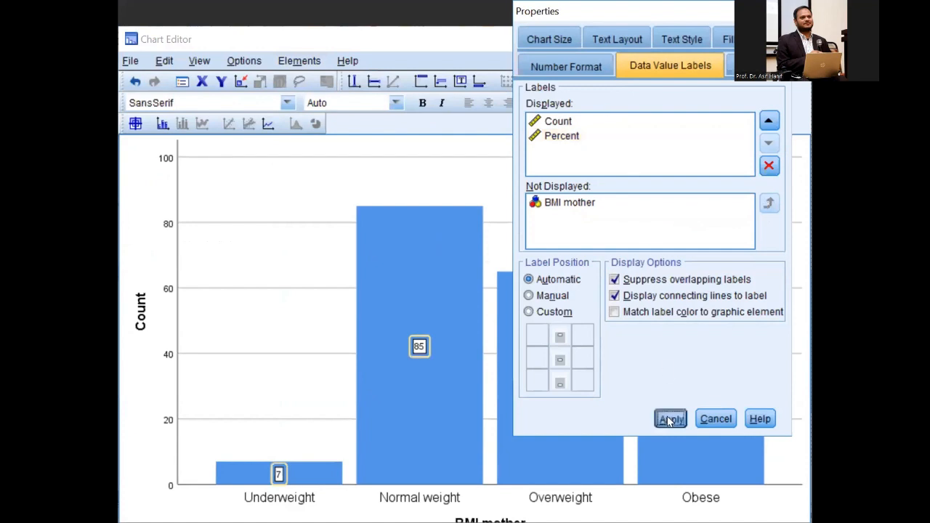
{"action": "left_click", "coordinate": [722, 422]}
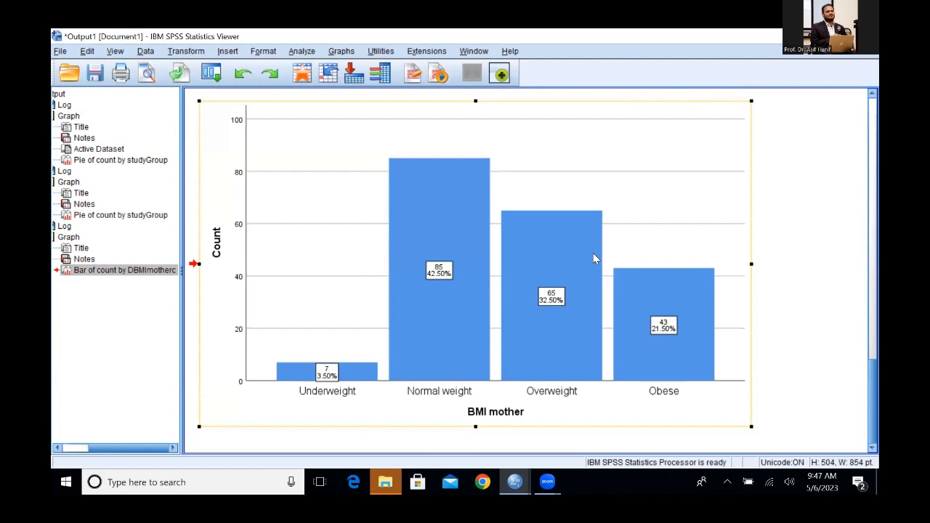
- Start a clustered legacy bar chart based on summaries for groups of cases and open its definition
{"action": "left_click", "coordinate": [339, 51]}
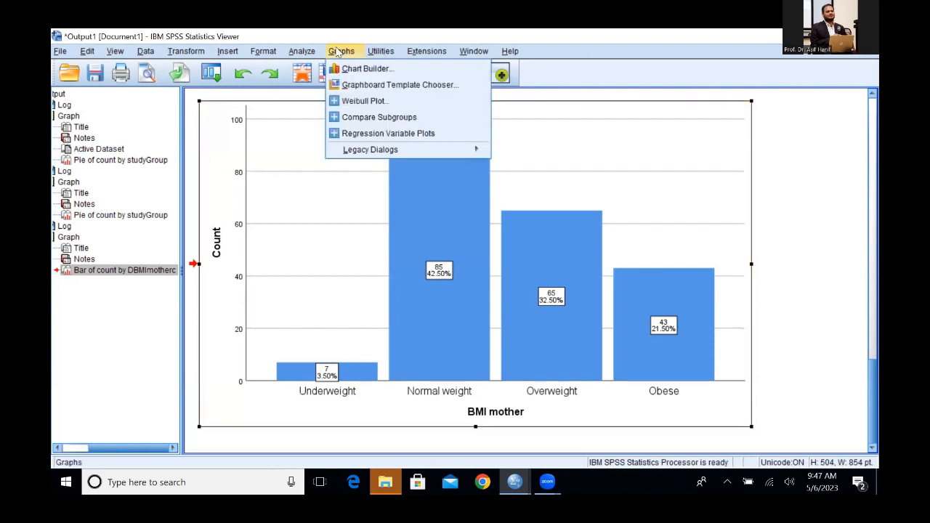
{"action": "mouse_move", "coordinate": [398, 151]}
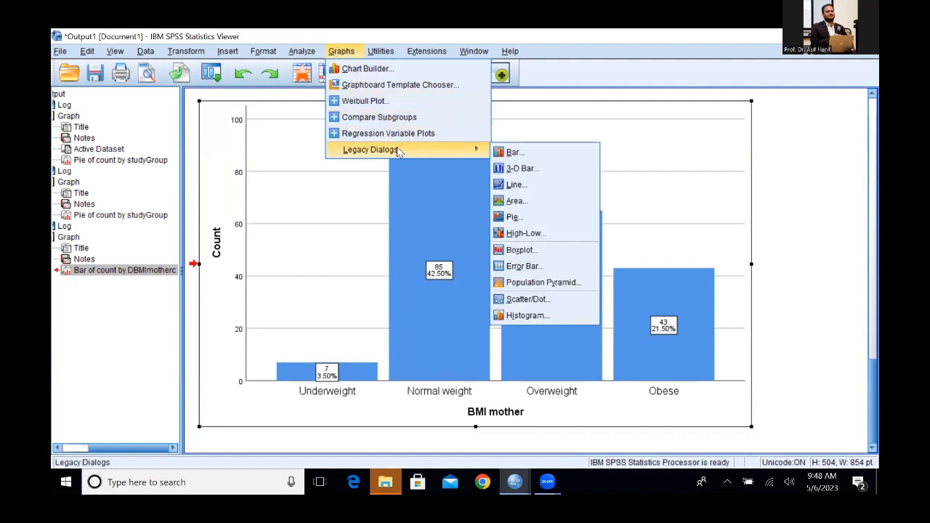
{"action": "left_click", "coordinate": [537, 161]}
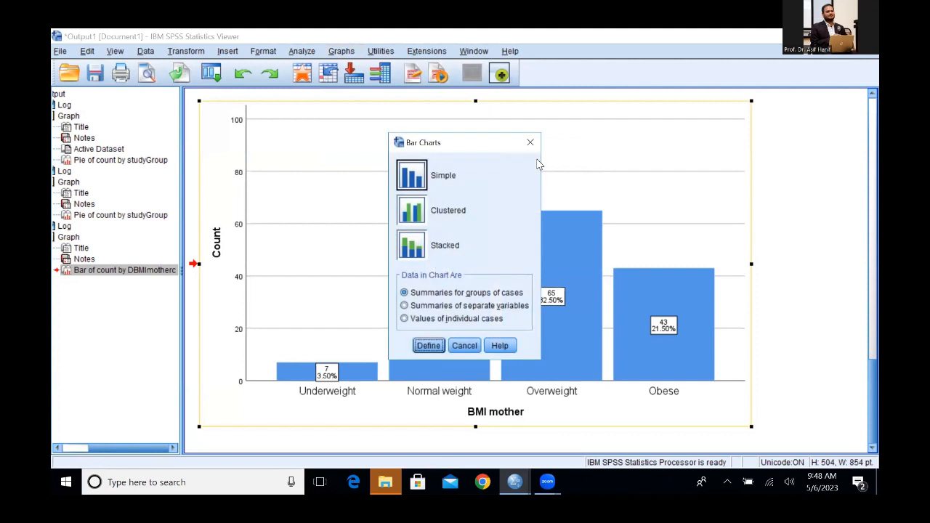
{"action": "left_click", "coordinate": [414, 213]}
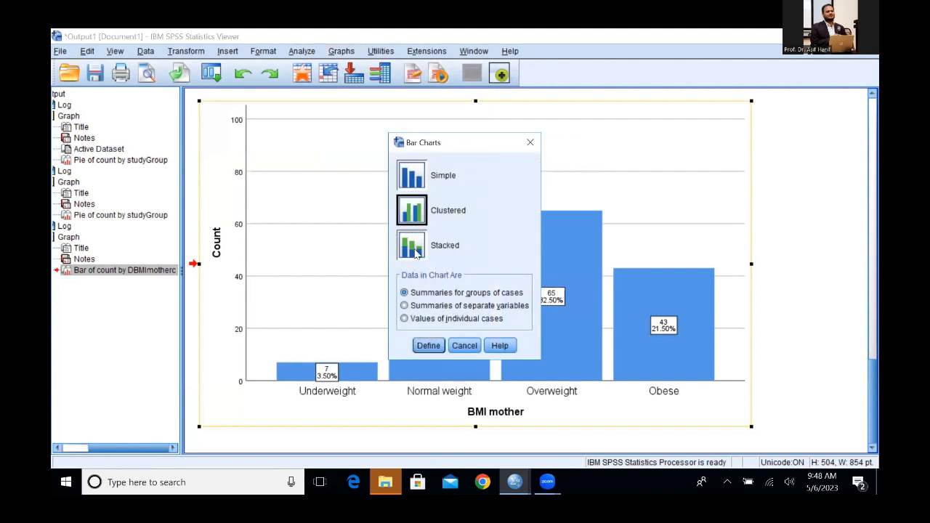
{"action": "left_click", "coordinate": [429, 346]}
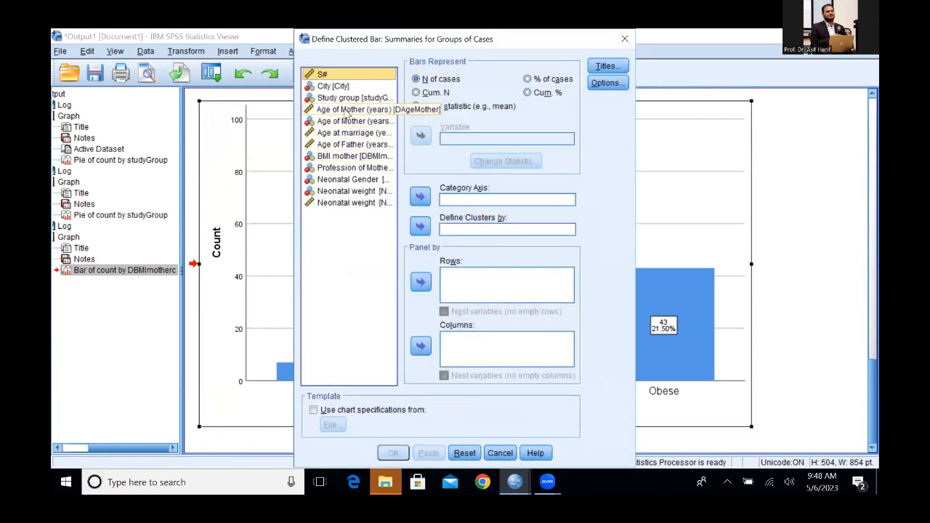
- Set Study group as the category axis, define clusters by BMI mother, and generate the clustered bar chart
{"action": "left_click", "coordinate": [350, 97]}
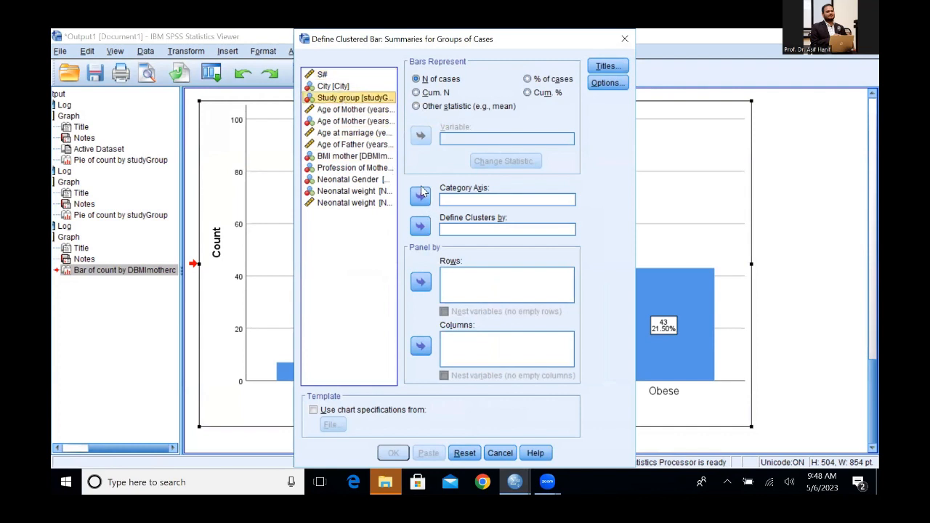
{"action": "left_click", "coordinate": [421, 195]}
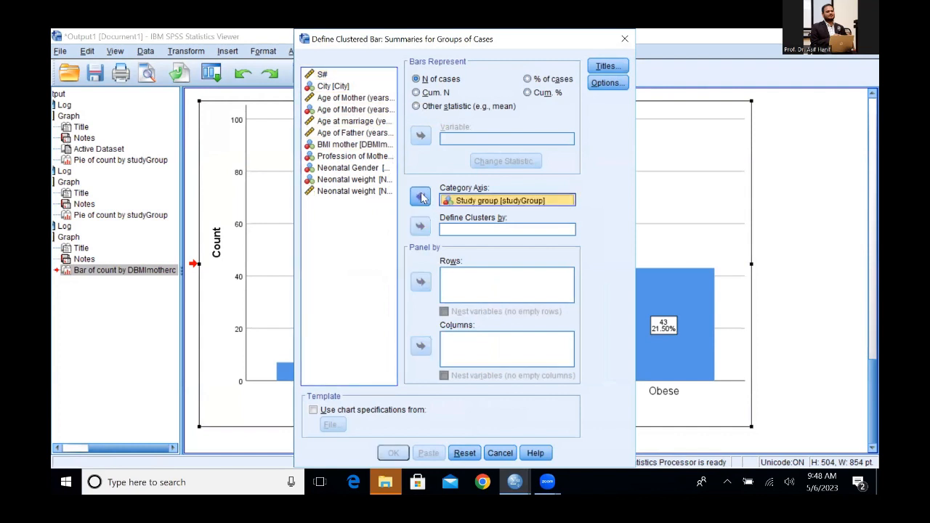
{"action": "left_click", "coordinate": [371, 145]}
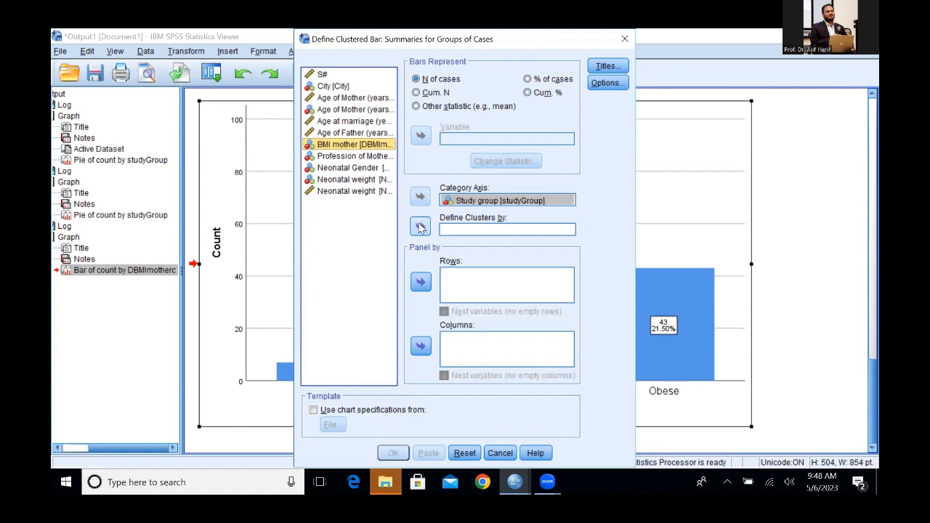
{"action": "left_click", "coordinate": [420, 227]}
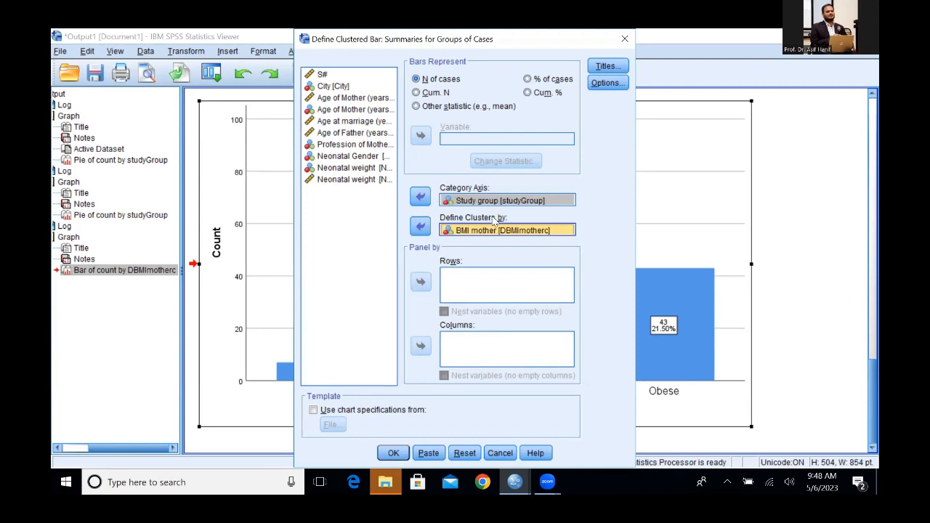
{"action": "left_click", "coordinate": [393, 453]}
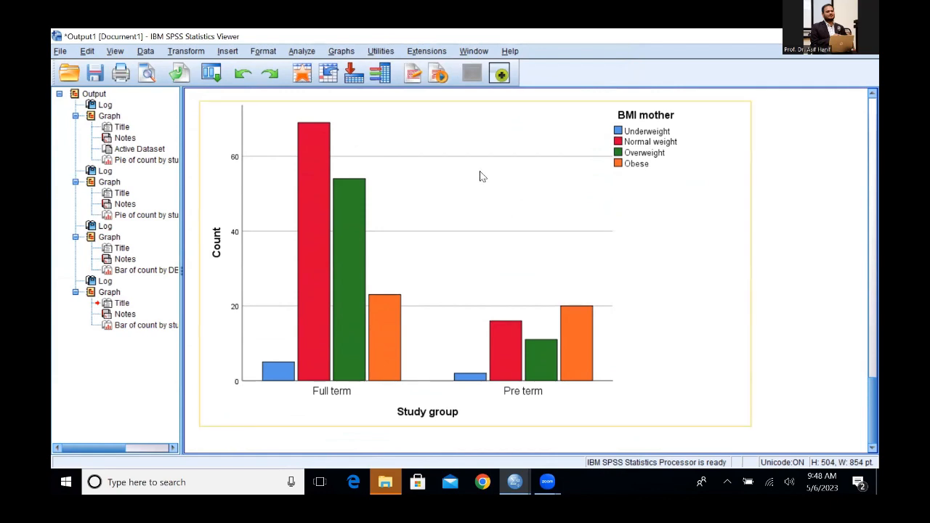
- Open the clustered Study group bar chart for editing and show data labels on its bars
{"action": "left_click", "coordinate": [457, 249]}
{"action": "double_click", "coordinate": [457, 250]}
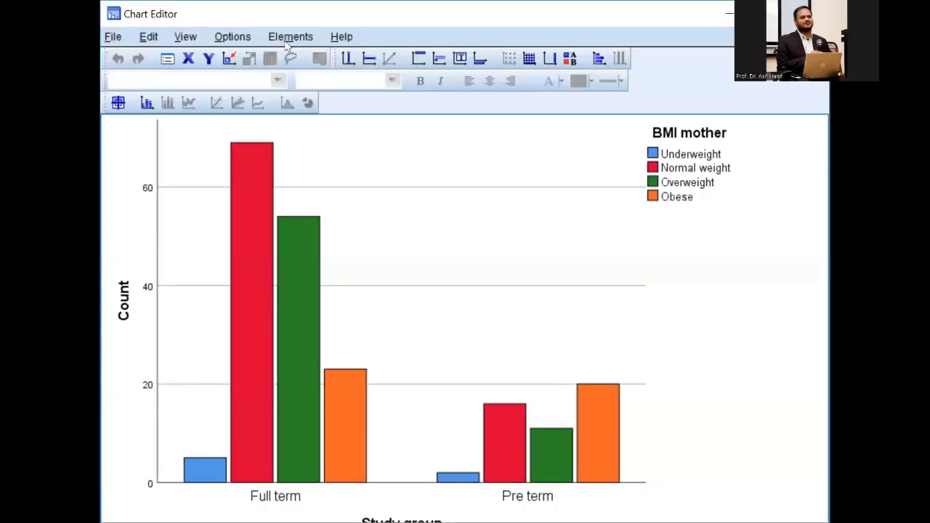
{"action": "left_click", "coordinate": [289, 101]}
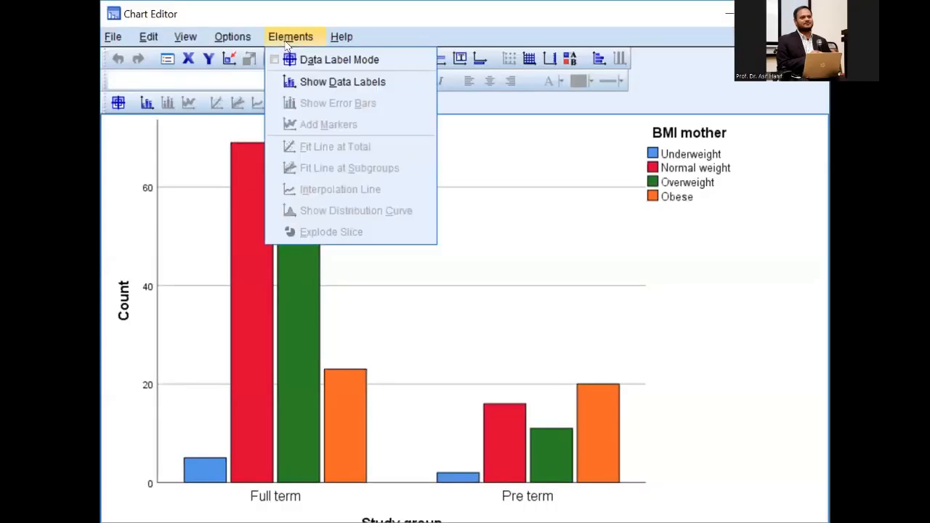
{"action": "left_click", "coordinate": [305, 83]}
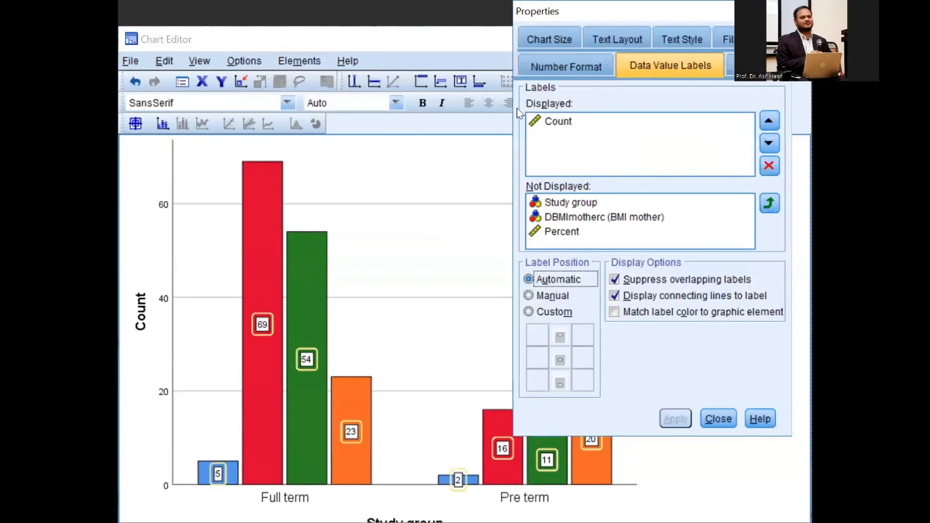
- Display Percent together with Count in the clustered bars' data labels and apply the change
{"action": "left_click", "coordinate": [589, 232]}
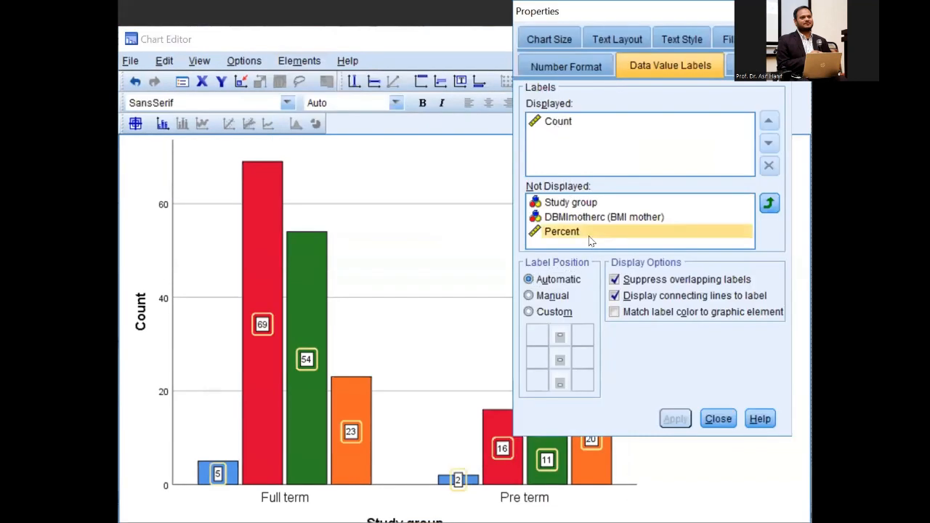
{"action": "left_click", "coordinate": [770, 204]}
{"action": "left_click", "coordinate": [675, 420]}
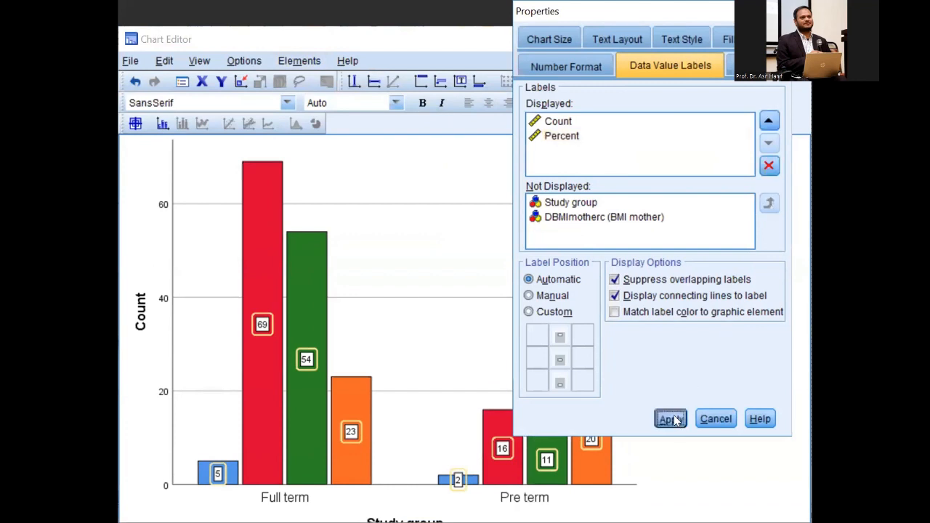
{"action": "left_click", "coordinate": [708, 420]}
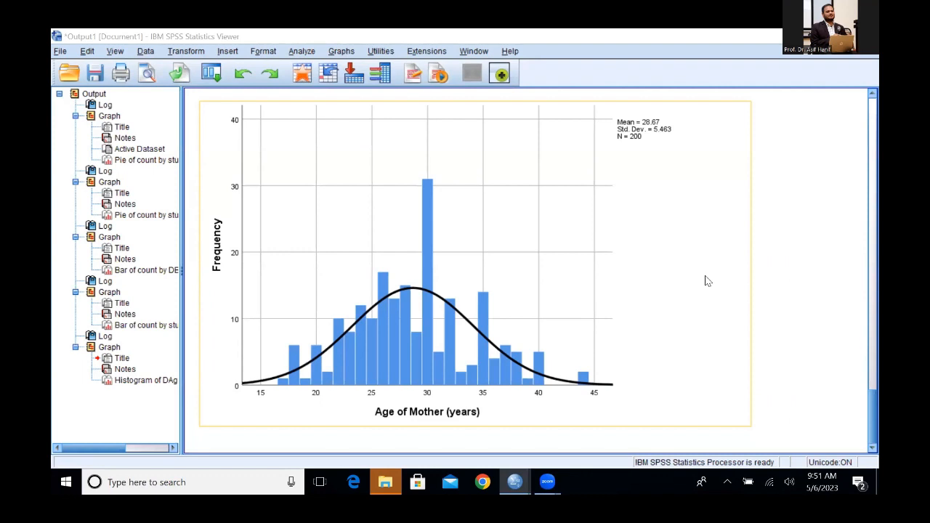
{"action": "left_click", "coordinate": [261, 423]}
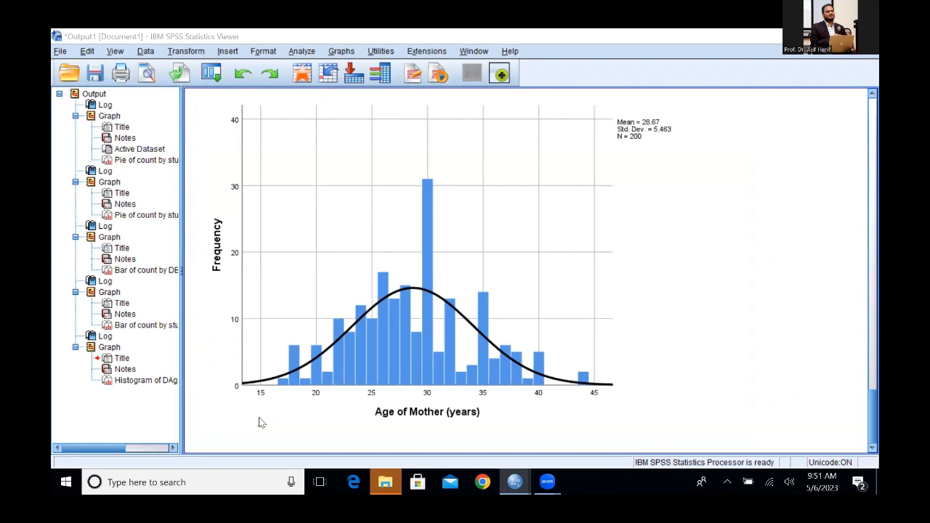
{"action": "left_click", "coordinate": [222, 157]}
{"action": "left_click", "coordinate": [284, 96]}
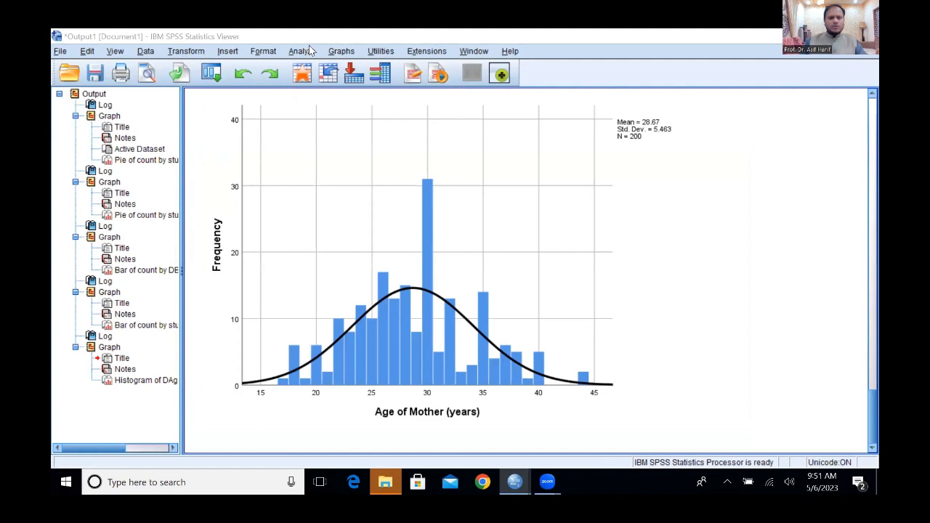
- Start a simple legacy boxplot based on summaries for groups of cases and open its definition
{"action": "left_click", "coordinate": [346, 54]}
{"action": "mouse_move", "coordinate": [402, 149]}
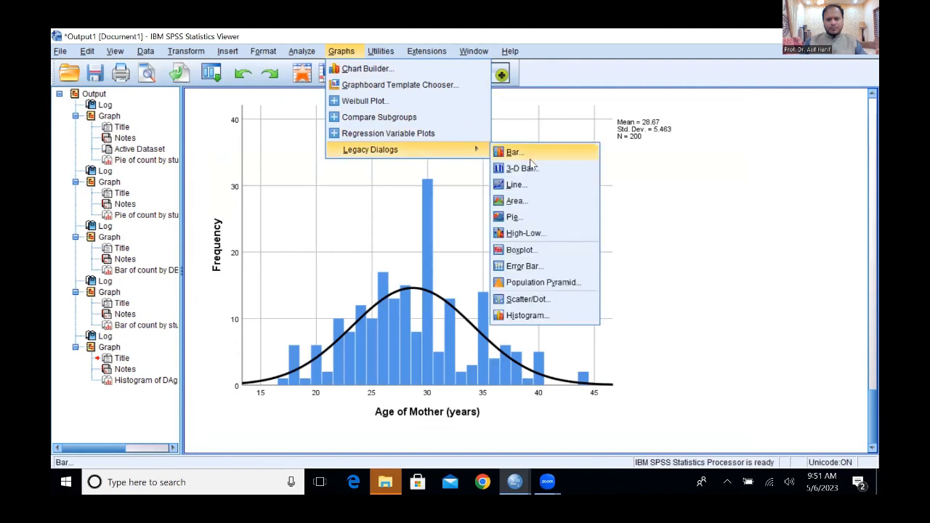
{"action": "left_click", "coordinate": [535, 250]}
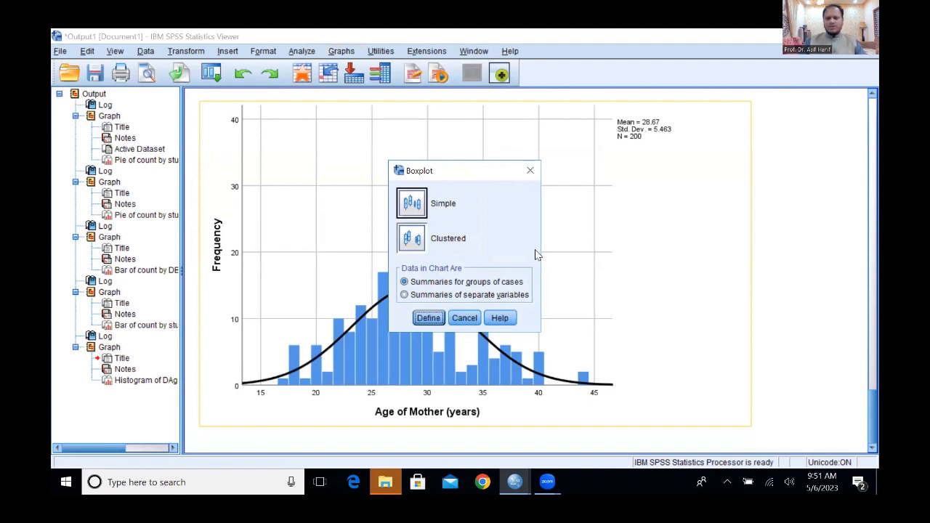
{"action": "left_click", "coordinate": [409, 202]}
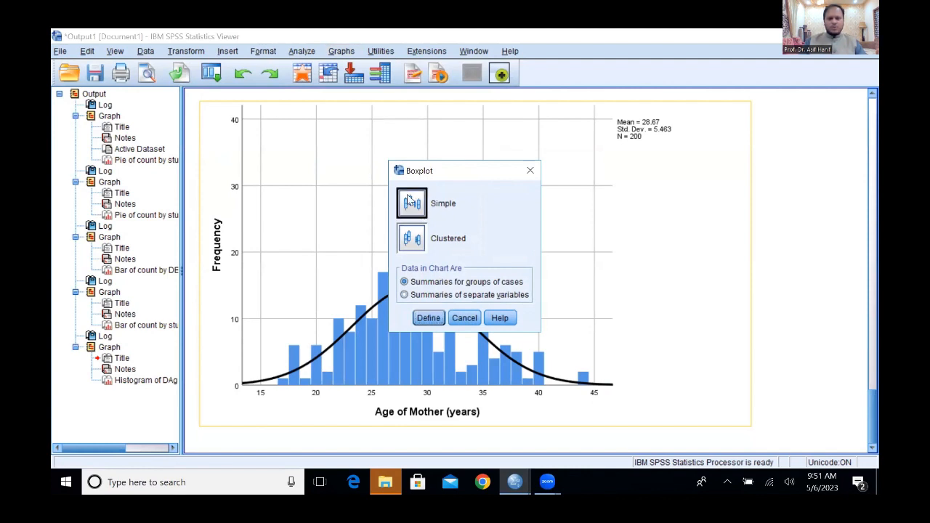
{"action": "left_click", "coordinate": [424, 317]}
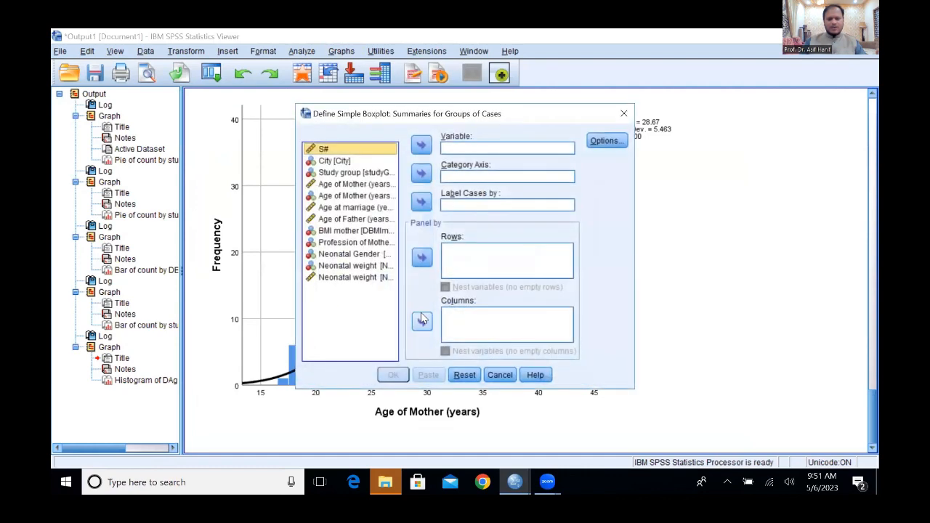
- Set Age of Mother (years) as the boxplot variable and Study group as the category axis, and generate the chart
{"action": "key", "text": "Down"}
{"action": "key", "text": "Down"}
{"action": "key", "text": "Down"}
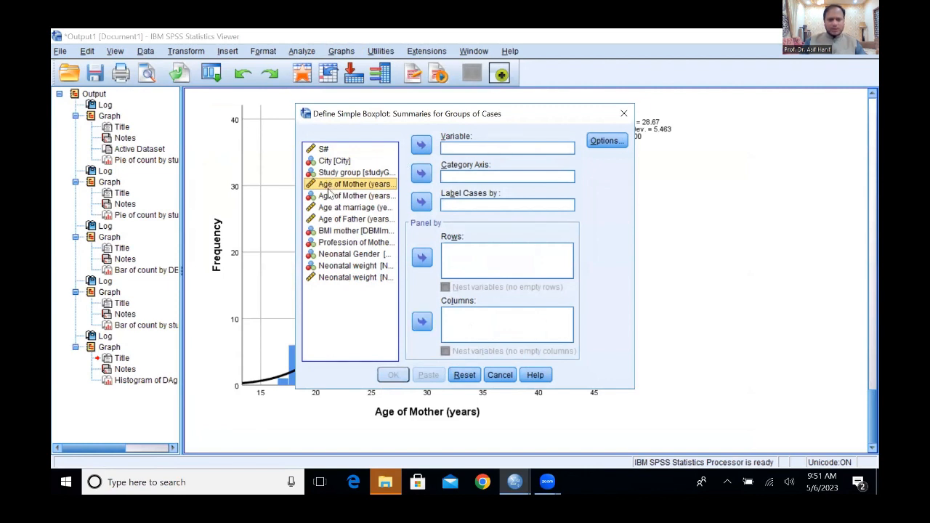
{"action": "left_click", "coordinate": [421, 145]}
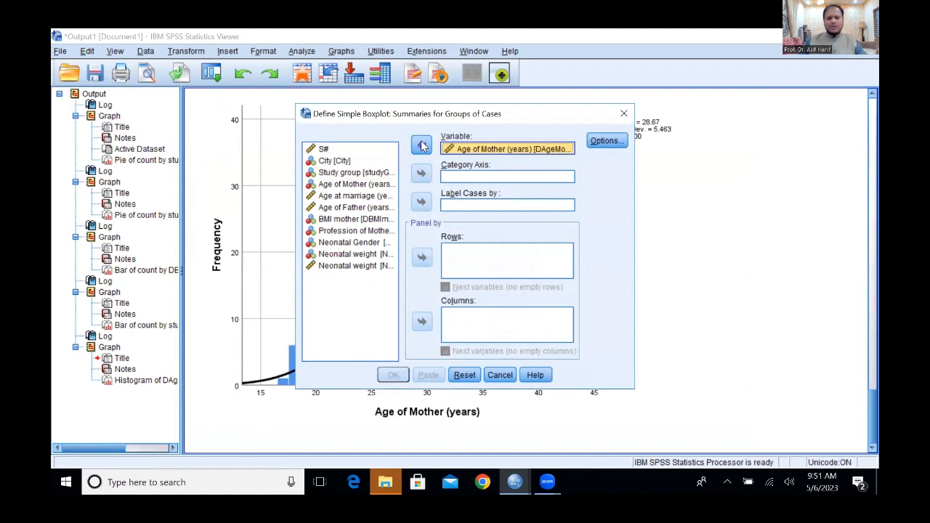
{"action": "left_click", "coordinate": [364, 175]}
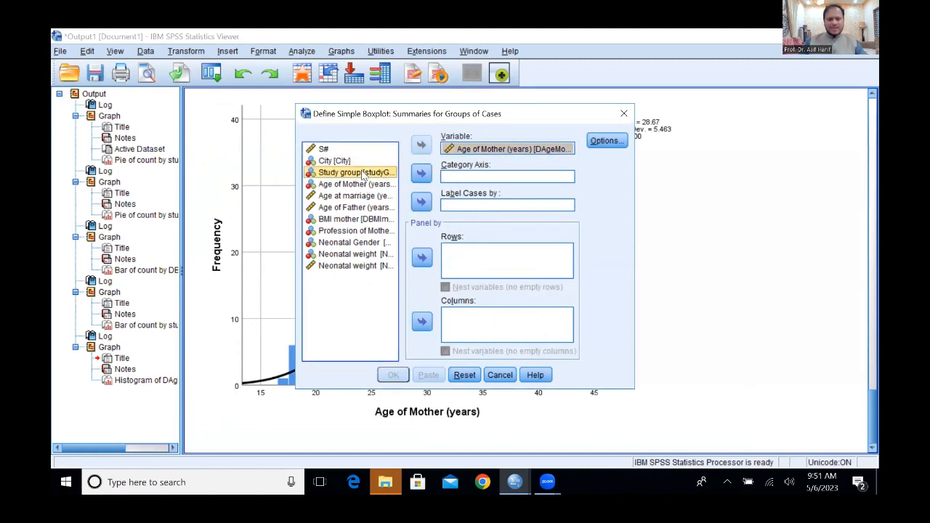
{"action": "left_click", "coordinate": [423, 175]}
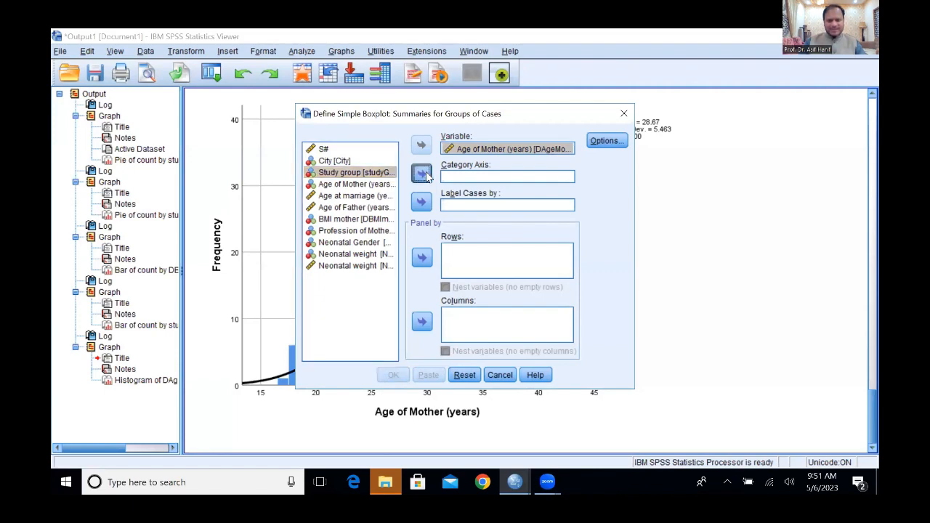
{"action": "left_click", "coordinate": [390, 376]}
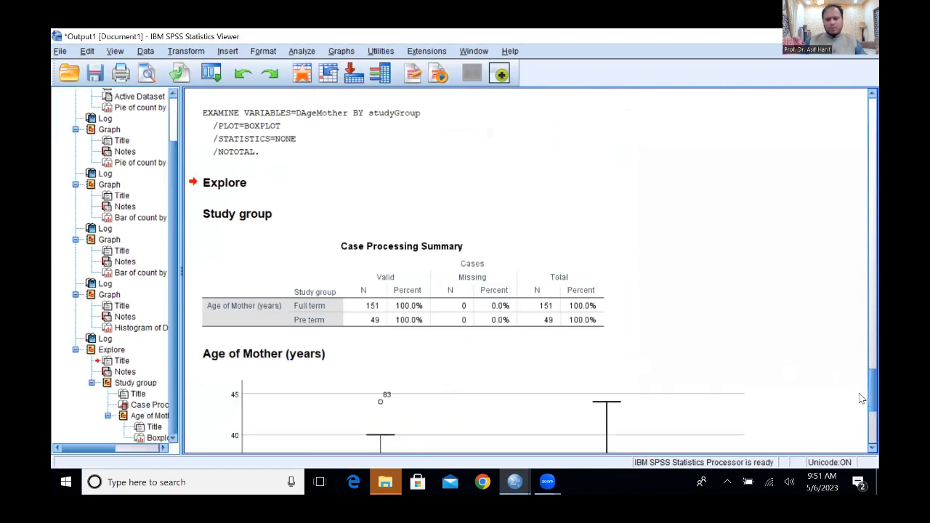
{"action": "scroll", "coordinate": [861, 403], "scroll_direction": "down", "scroll_amount": 5}
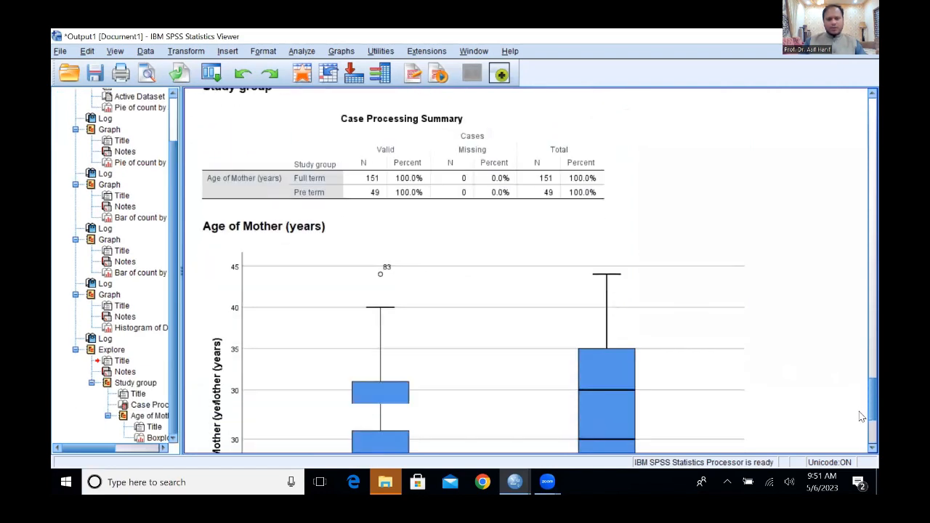
{"action": "scroll", "coordinate": [862, 417], "scroll_direction": "down", "scroll_amount": 3}
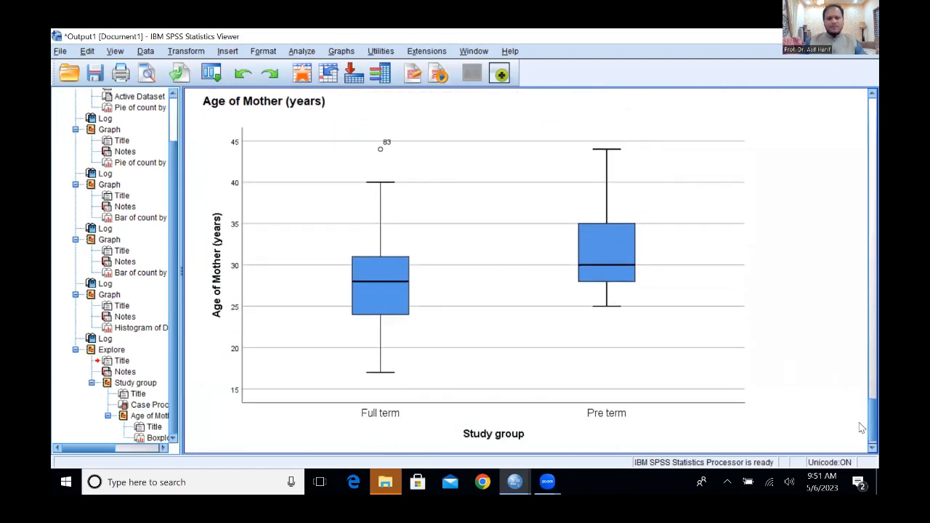
- Locate outlier case 83 from the boxplot in the practice.sav data and select its DAgeMother value
{"action": "left_click", "coordinate": [385, 274]}
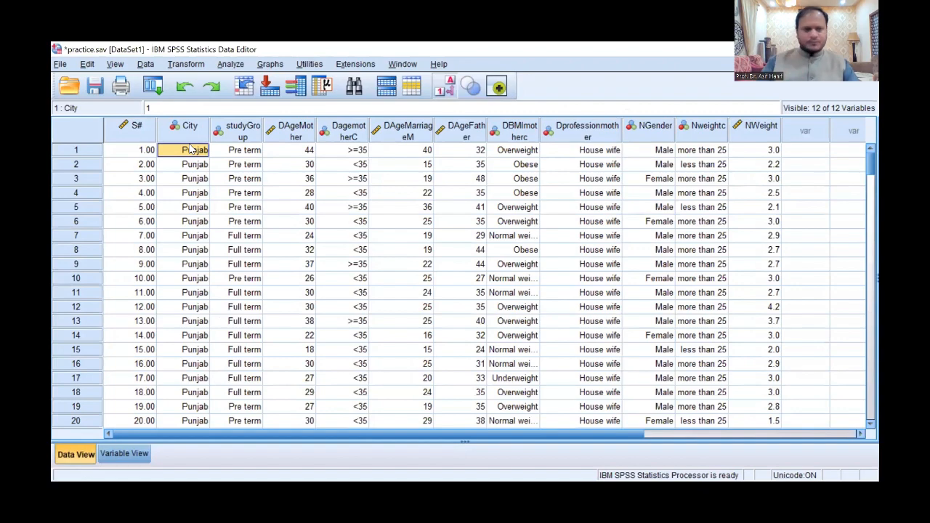
{"action": "key", "text": "Down"}
{"action": "key", "text": "Down"}
{"action": "key", "text": "Down"}
{"action": "key", "text": "Down"}
{"action": "key", "text": "Down"}
{"action": "key", "text": "Down"}
{"action": "key", "text": "Down"}
{"action": "key", "text": "Down"}
{"action": "key", "text": "Down"}
{"action": "key", "text": "Down"}
{"action": "key", "text": "Down"}
{"action": "key", "text": "Down"}
{"action": "key", "text": "Down"}
{"action": "key", "text": "Down"}
{"action": "key", "text": "Down"}
{"action": "key", "text": "Down"}
{"action": "key", "text": "Down"}
{"action": "key", "text": "Down"}
{"action": "key", "text": "Down"}
{"action": "key", "text": "Down"}
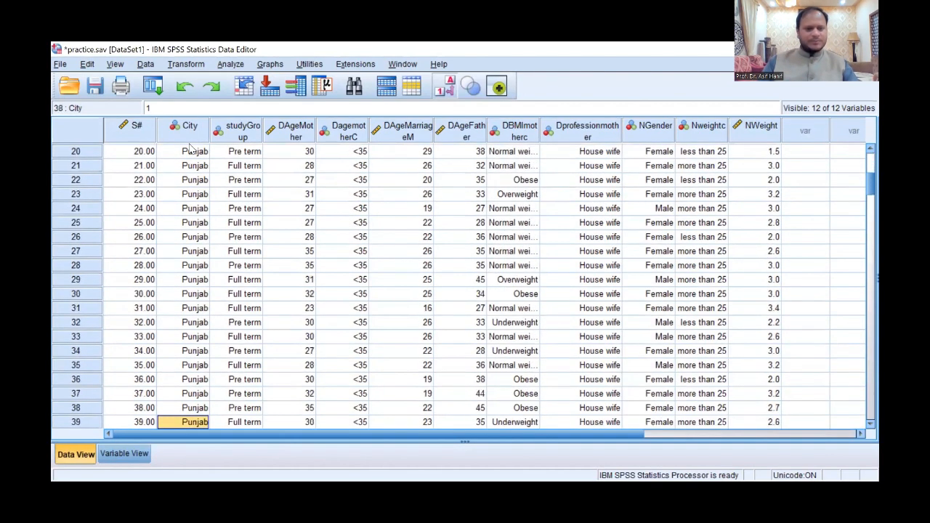
{"action": "key", "text": "Down"}
{"action": "key", "text": "Down"}
{"action": "key", "text": "Down"}
{"action": "key", "text": "Down"}
{"action": "key", "text": "Down"}
{"action": "key", "text": "Down"}
{"action": "key", "text": "Down"}
{"action": "key", "text": "Down"}
{"action": "key", "text": "Down"}
{"action": "key", "text": "Down"}
{"action": "key", "text": "Down"}
{"action": "key", "text": "Down"}
{"action": "key", "text": "Down"}
{"action": "key", "text": "Down"}
{"action": "key", "text": "Down"}
{"action": "key", "text": "Down"}
{"action": "key", "text": "Down"}
{"action": "key", "text": "Down"}
{"action": "key", "text": "Down"}
{"action": "key", "text": "Down"}
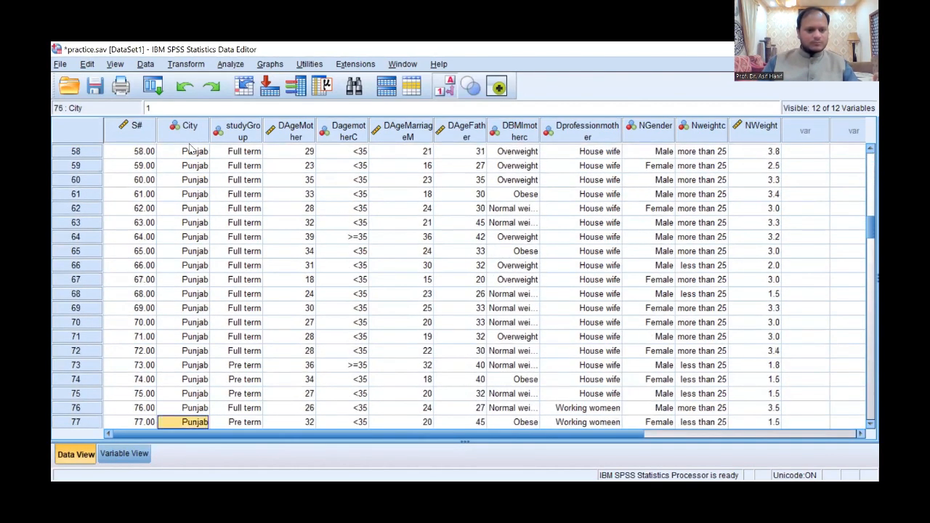
{"action": "key", "text": "Down"}
{"action": "key", "text": "Down"}
{"action": "key", "text": "Down"}
{"action": "key", "text": "Down"}
{"action": "key", "text": "Down"}
{"action": "key", "text": "Down"}
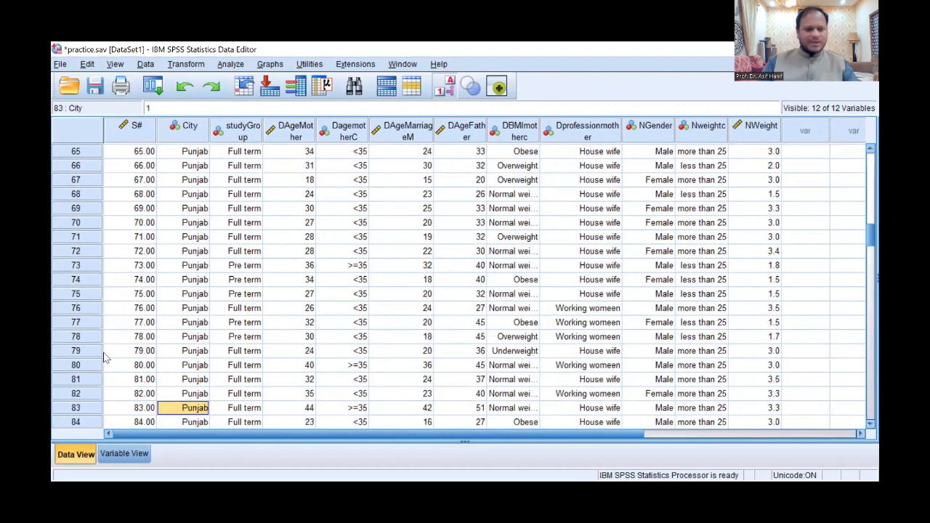
{"action": "left_click", "coordinate": [300, 412]}
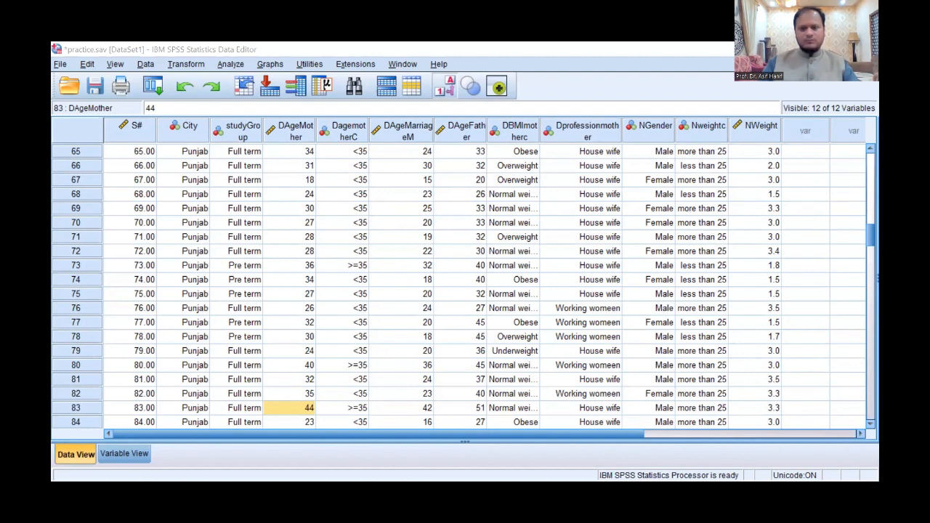
- Return to the output and start a simple legacy line chart based on summaries for groups of cases, opening its definition
{"action": "key", "text": "alt+Tab"}
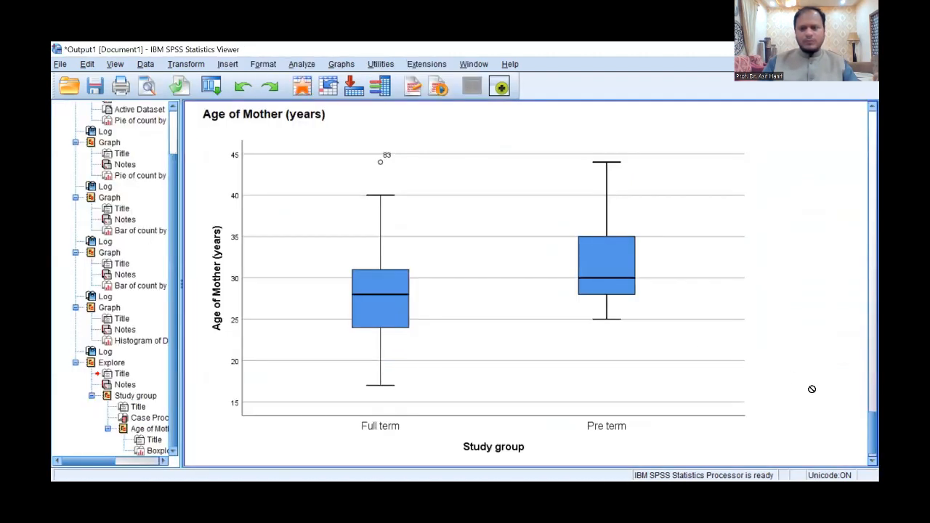
{"action": "left_click", "coordinate": [339, 65]}
{"action": "mouse_move", "coordinate": [416, 166]}
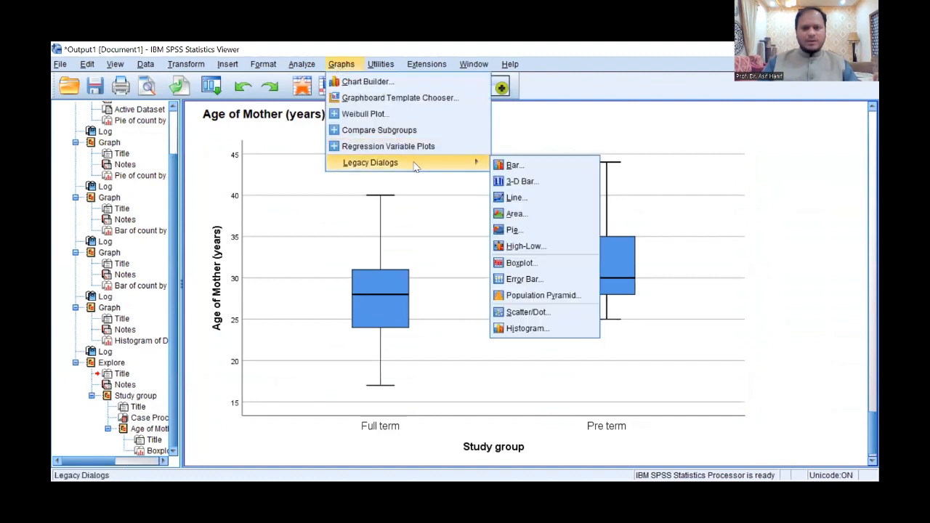
{"action": "left_click", "coordinate": [534, 203]}
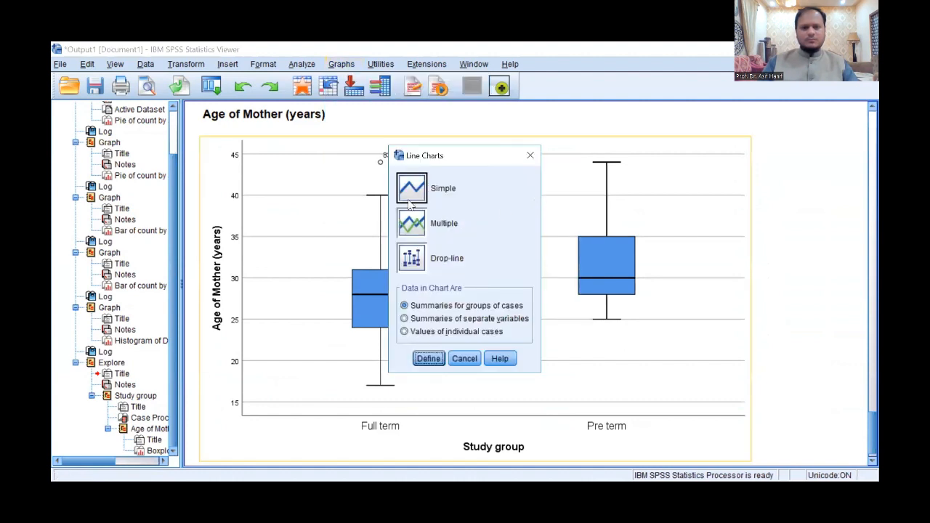
{"action": "left_click", "coordinate": [408, 186]}
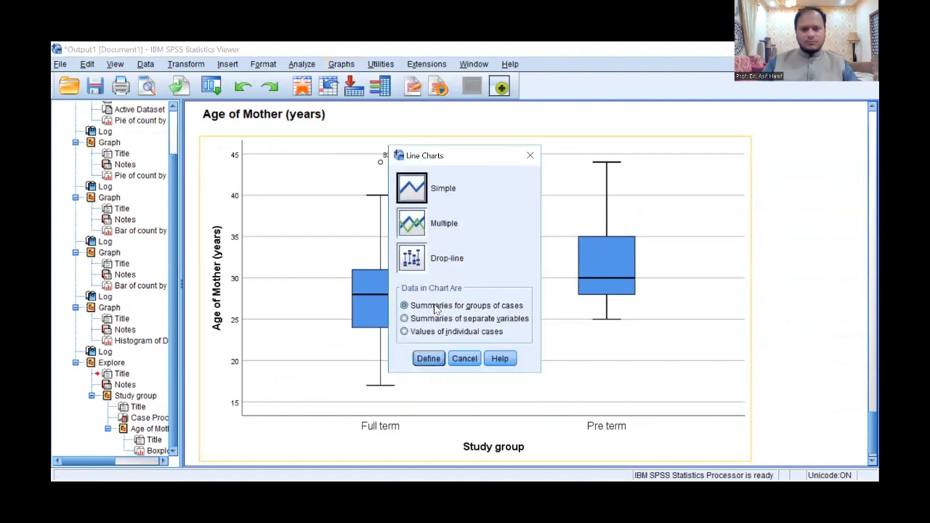
{"action": "left_click", "coordinate": [435, 362]}
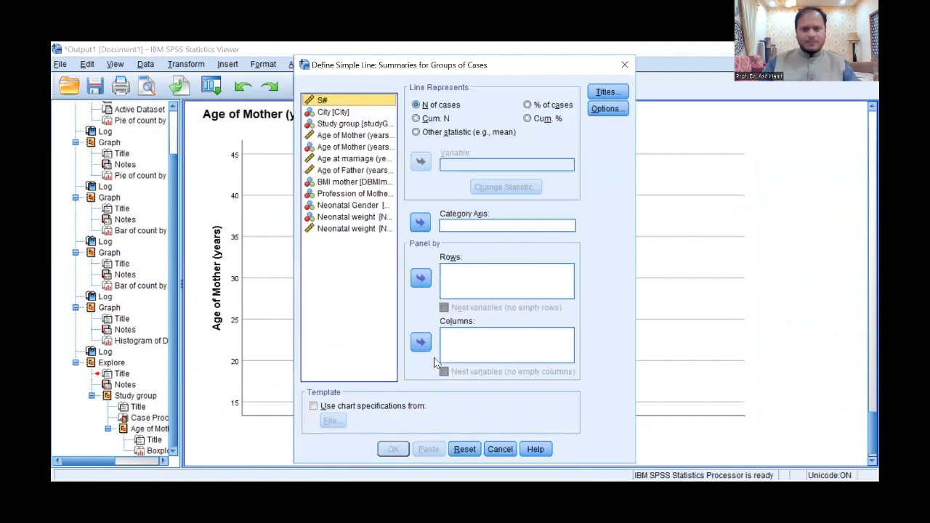
- Set Age of Mother (years) as the line chart's category axis and generate the chart of case counts
{"action": "key", "text": "Down"}
{"action": "key", "text": "Down"}
{"action": "key", "text": "Down"}
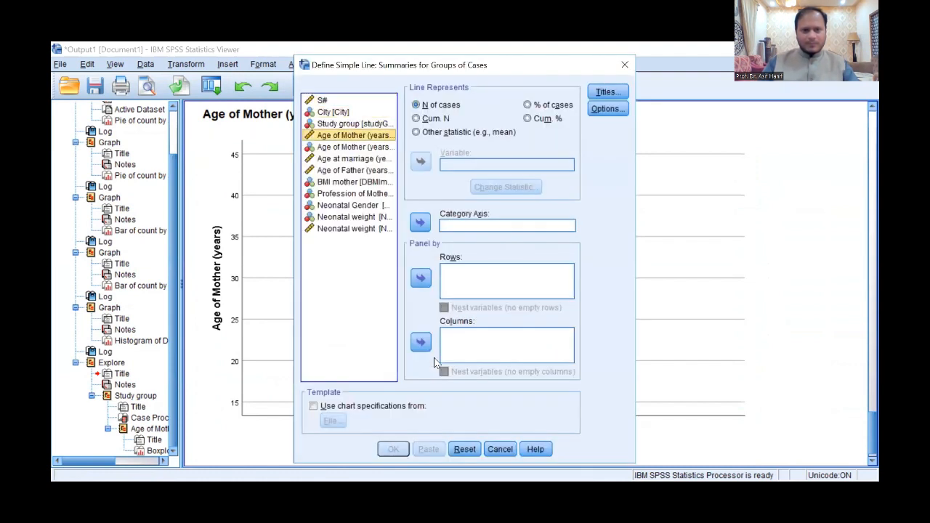
{"action": "left_click", "coordinate": [421, 222]}
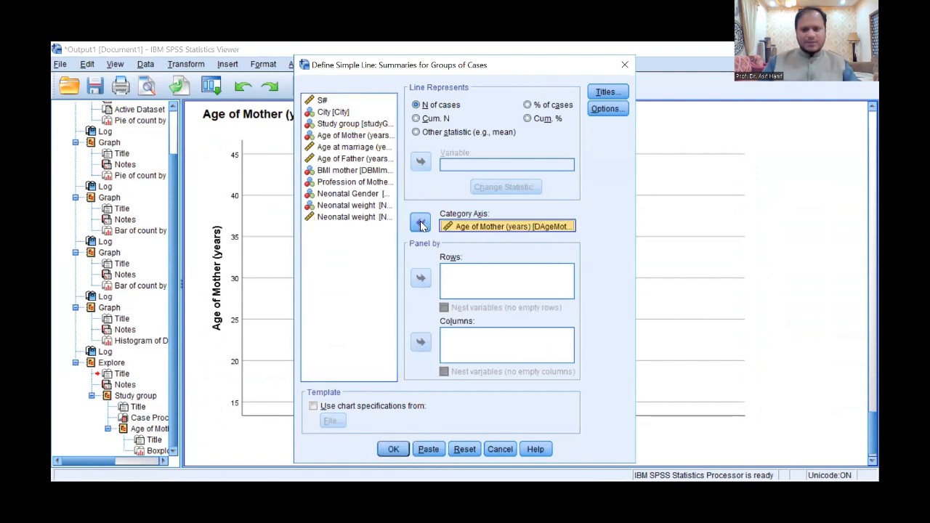
{"action": "left_click", "coordinate": [393, 449]}
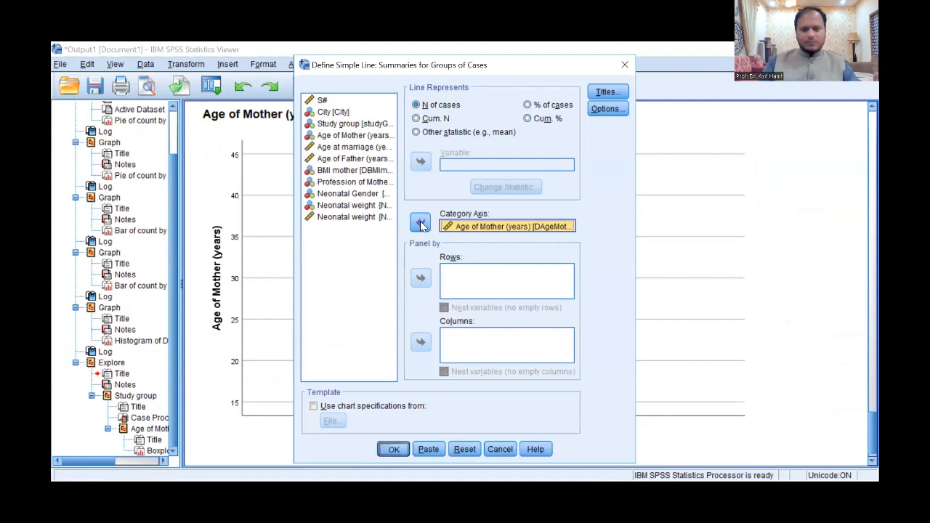
{"action": "scroll", "coordinate": [861, 407], "scroll_direction": "down", "scroll_amount": 5}
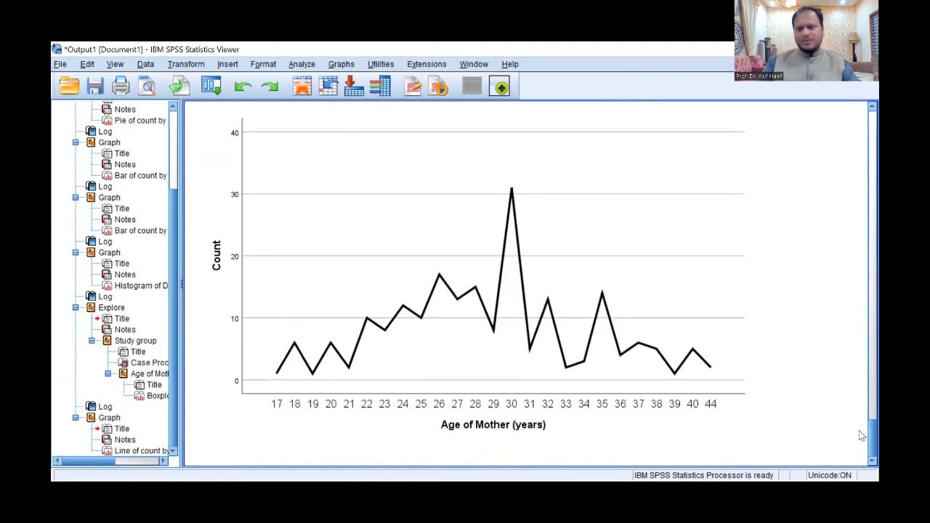
{"action": "left_click", "coordinate": [533, 370]}
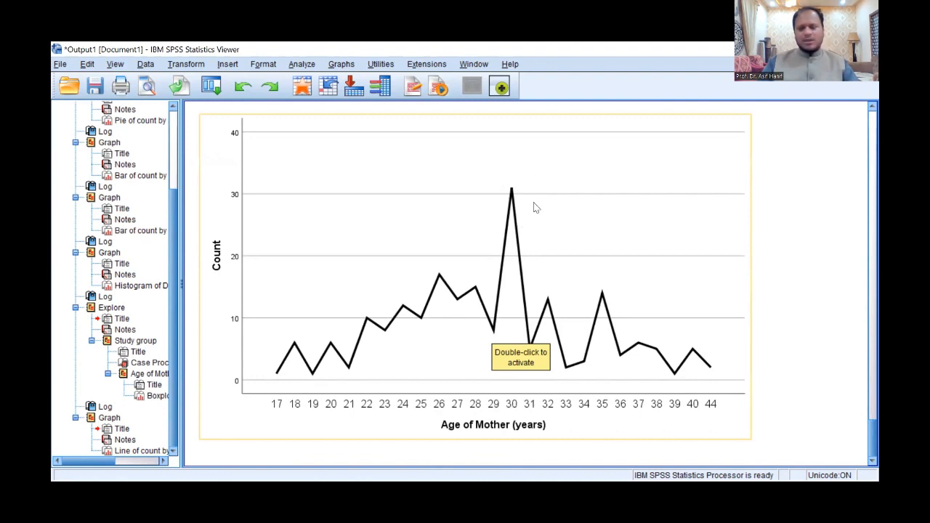
{"action": "left_click", "coordinate": [774, 307]}
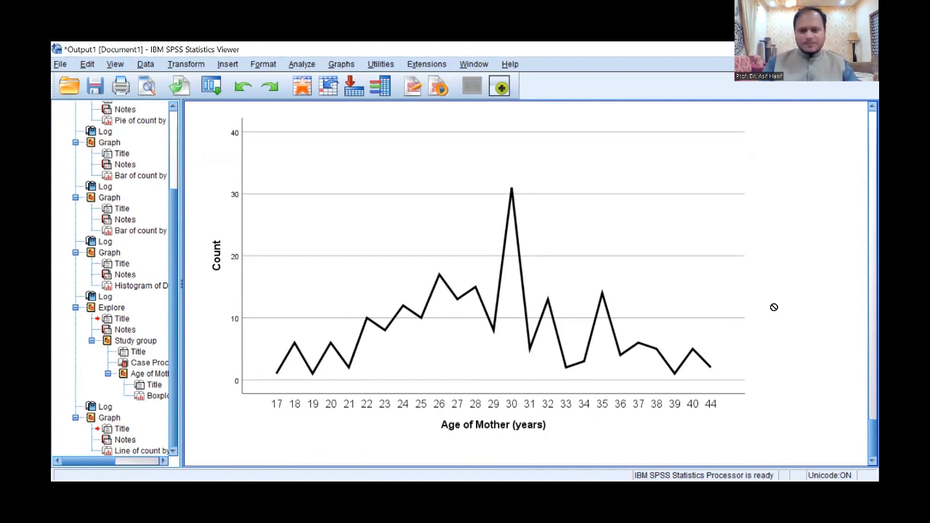
{"action": "left_click", "coordinate": [459, 207]}
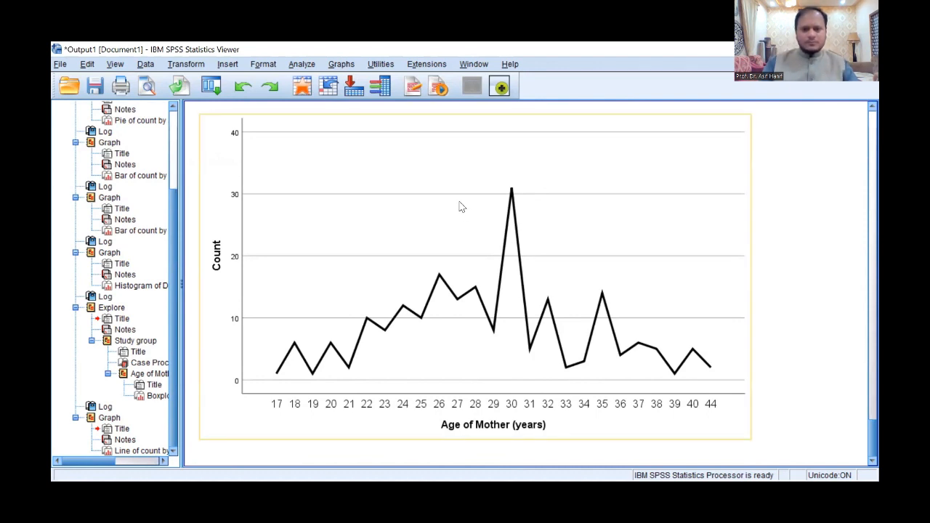
{"action": "left_click", "coordinate": [329, 109]}
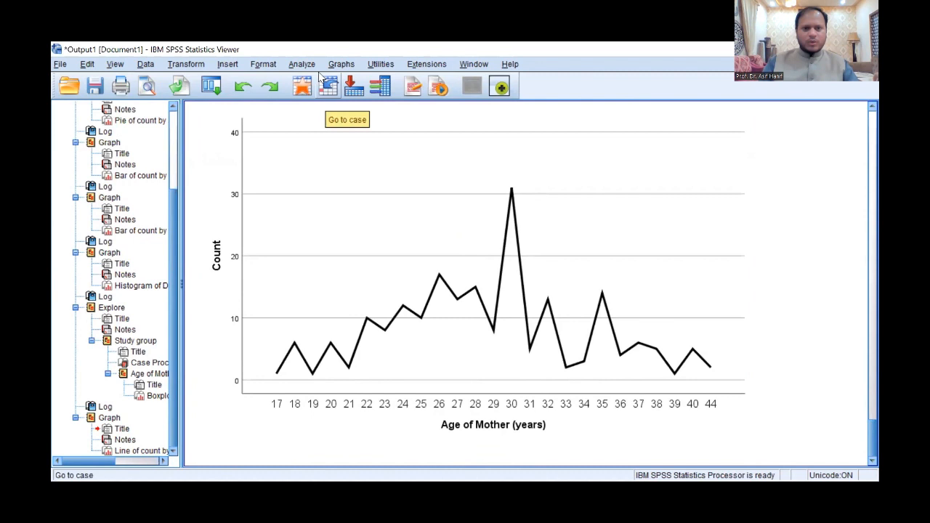
{"action": "left_click", "coordinate": [341, 65]}
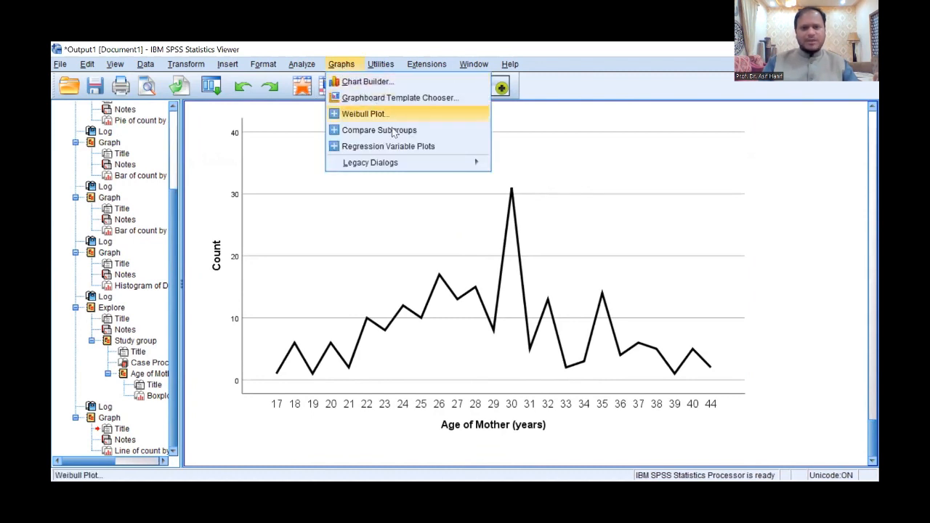
{"action": "mouse_move", "coordinate": [410, 165]}
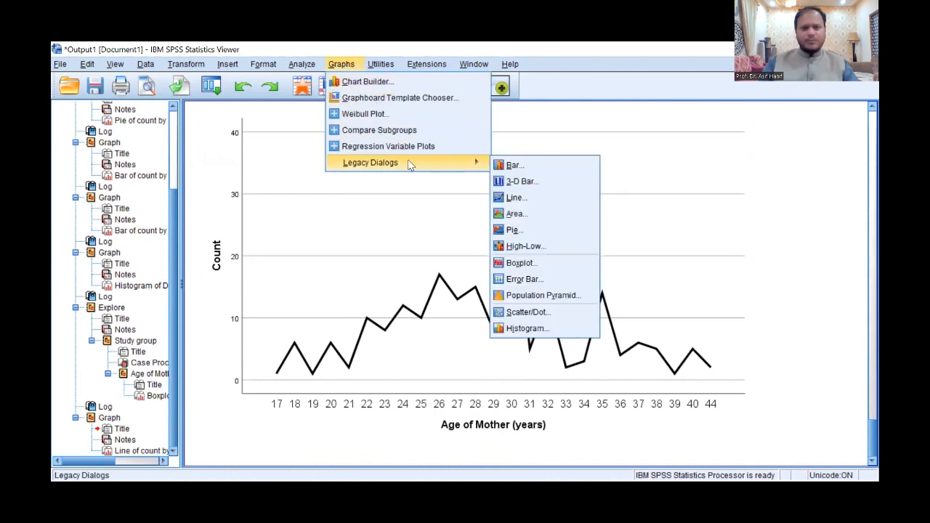
{"action": "left_click", "coordinate": [429, 399]}
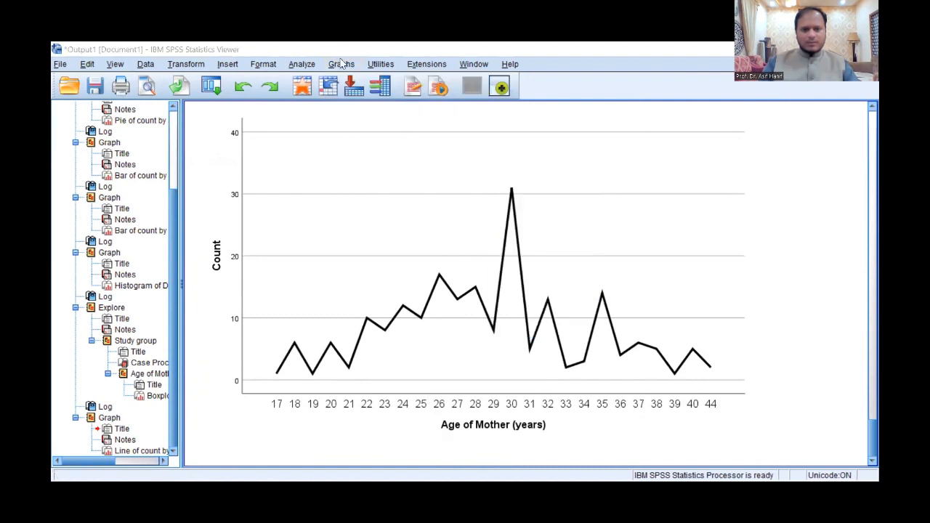
- Start a multiple legacy line chart based on summaries for groups of cases and open its definition
{"action": "left_click", "coordinate": [340, 64]}
{"action": "mouse_move", "coordinate": [416, 165]}
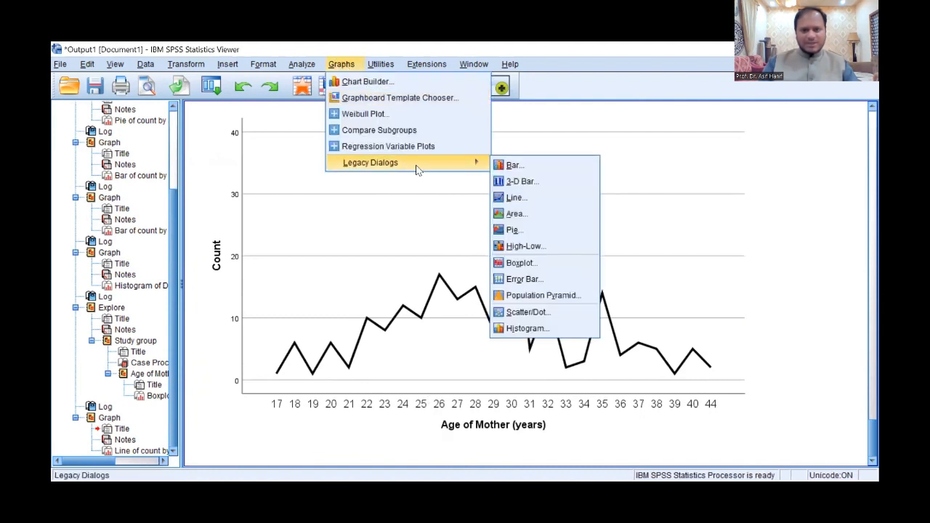
{"action": "left_click", "coordinate": [541, 202]}
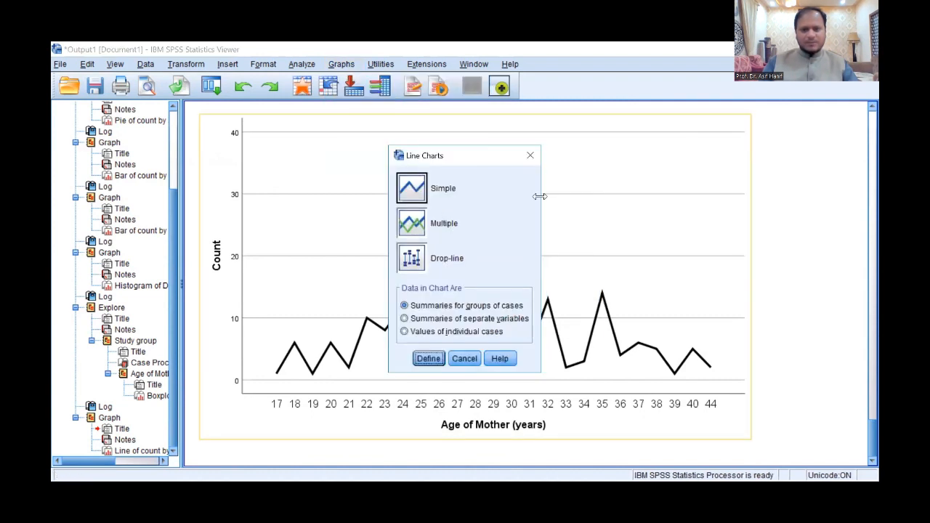
{"action": "left_click", "coordinate": [419, 227]}
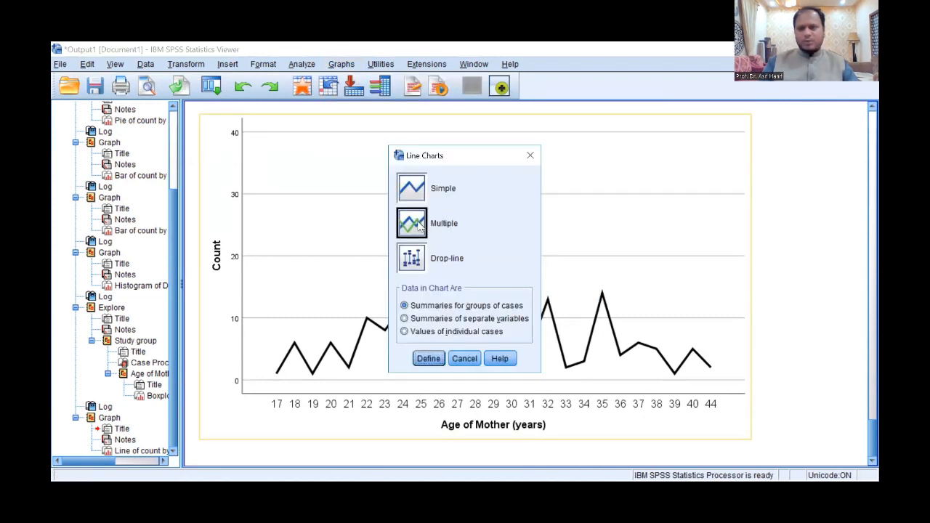
{"action": "left_click", "coordinate": [432, 357]}
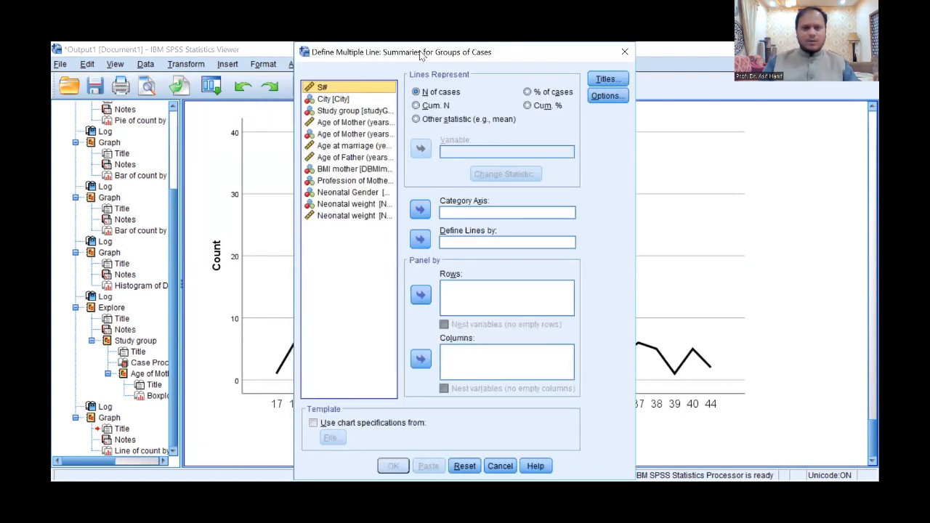
- Set Age of Mother (years) as the category axis and Study group to define the lines, generating the multiple line chart of case counts
{"action": "left_click_drag", "start_coordinate": [422, 56], "coordinate": [421, 128]}
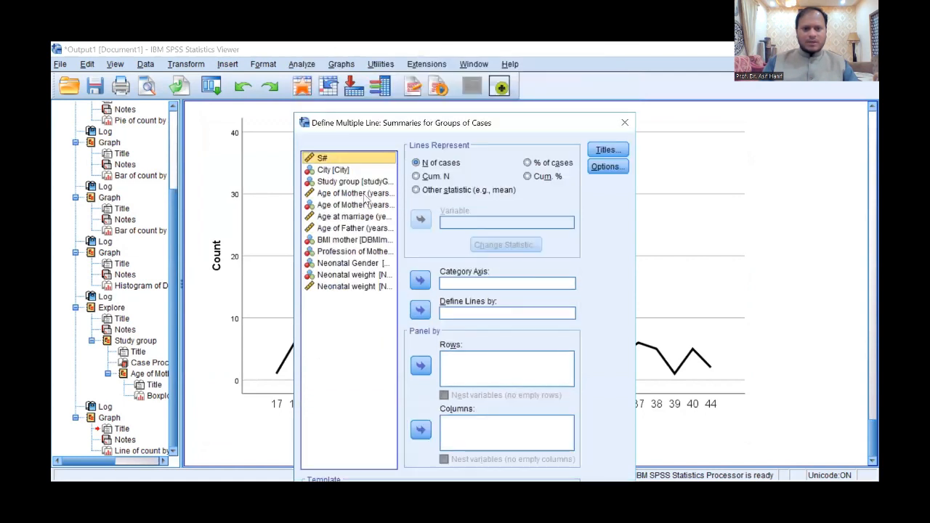
{"action": "left_click", "coordinate": [355, 192]}
{"action": "left_click", "coordinate": [421, 288]}
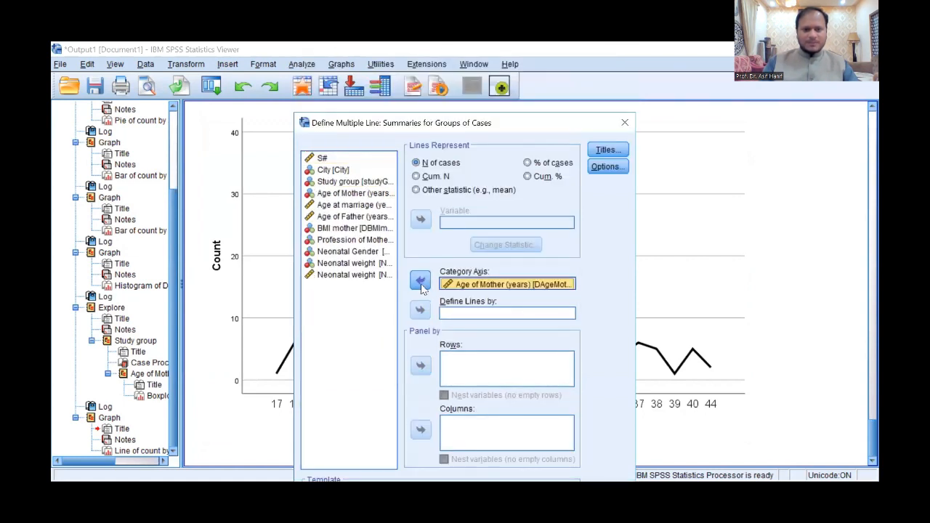
{"action": "left_click", "coordinate": [325, 183]}
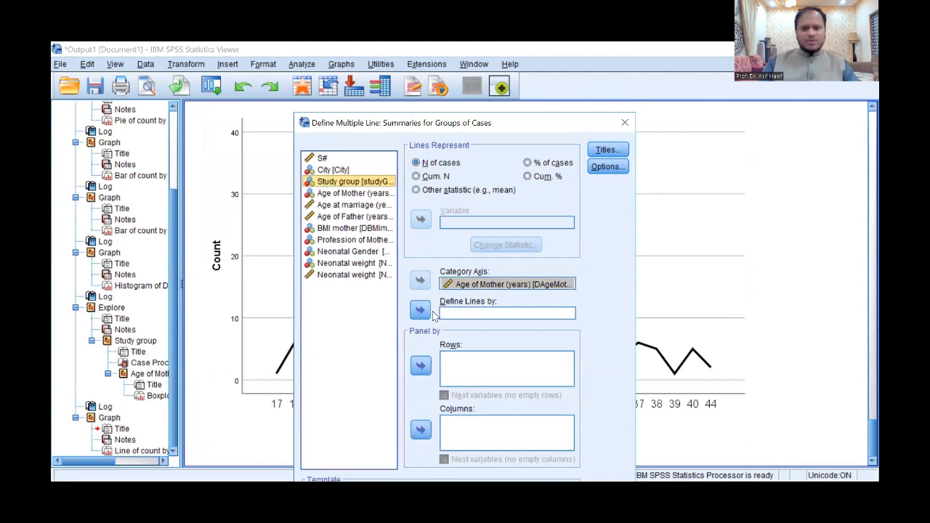
{"action": "left_click", "coordinate": [420, 311]}
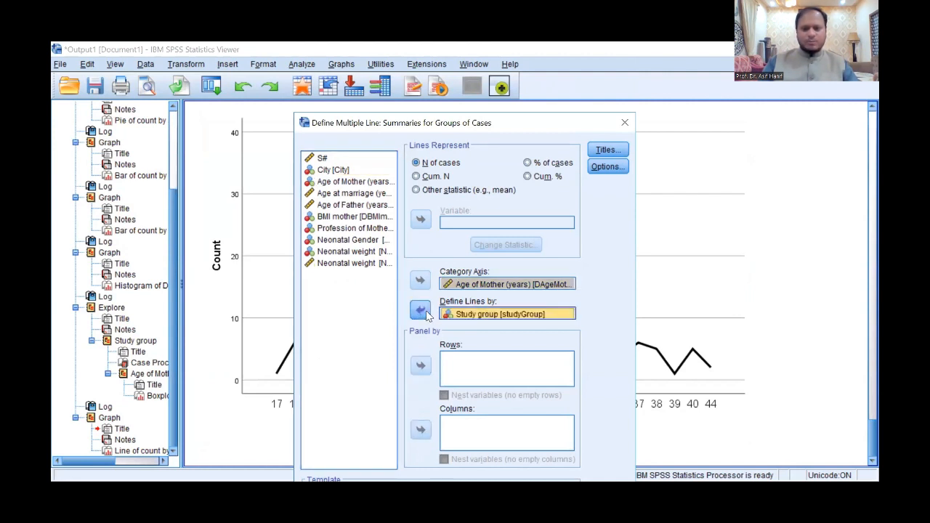
{"action": "key", "text": "Return"}
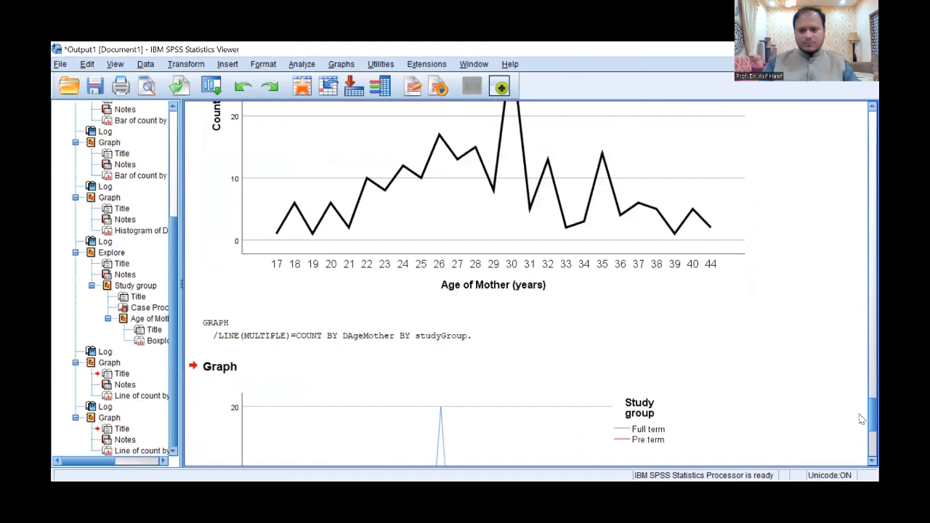
{"action": "scroll", "coordinate": [861, 419], "scroll_direction": "down", "scroll_amount": 5}
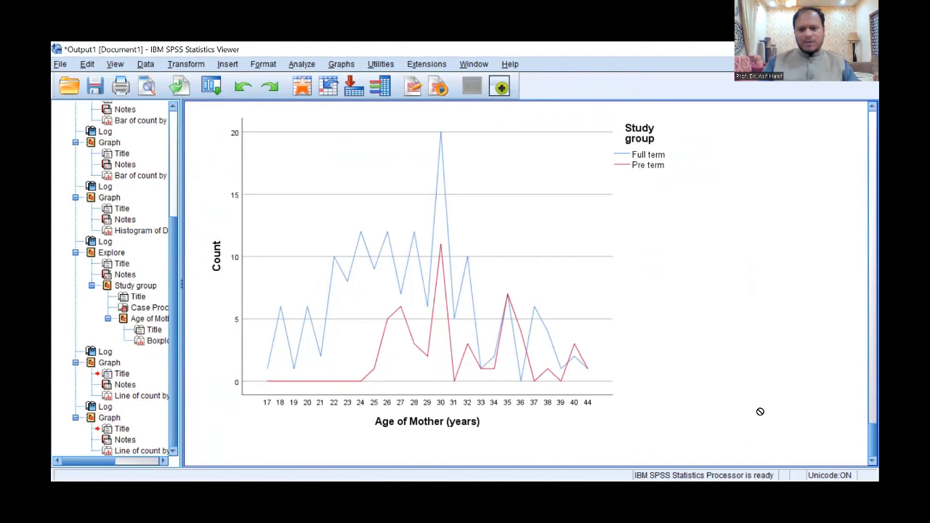
{"action": "left_click", "coordinate": [662, 336]}
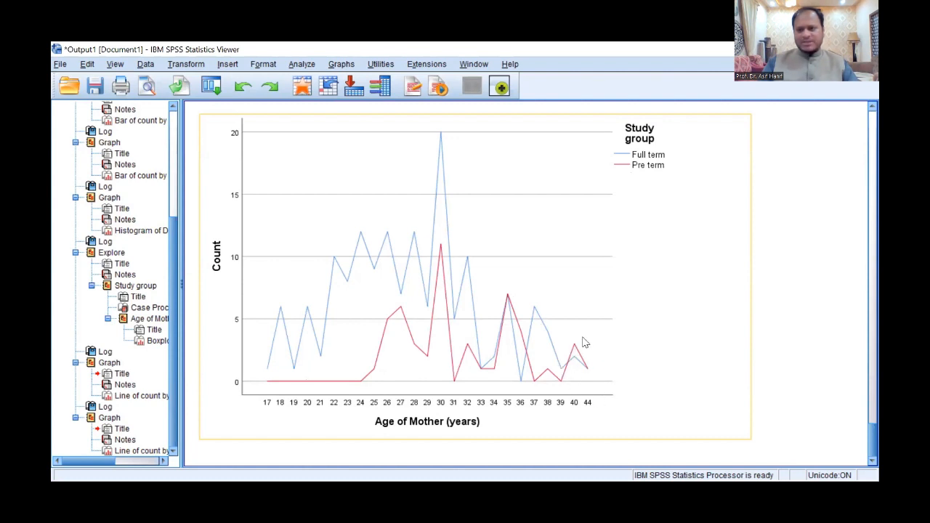
{"action": "left_click", "coordinate": [808, 290]}
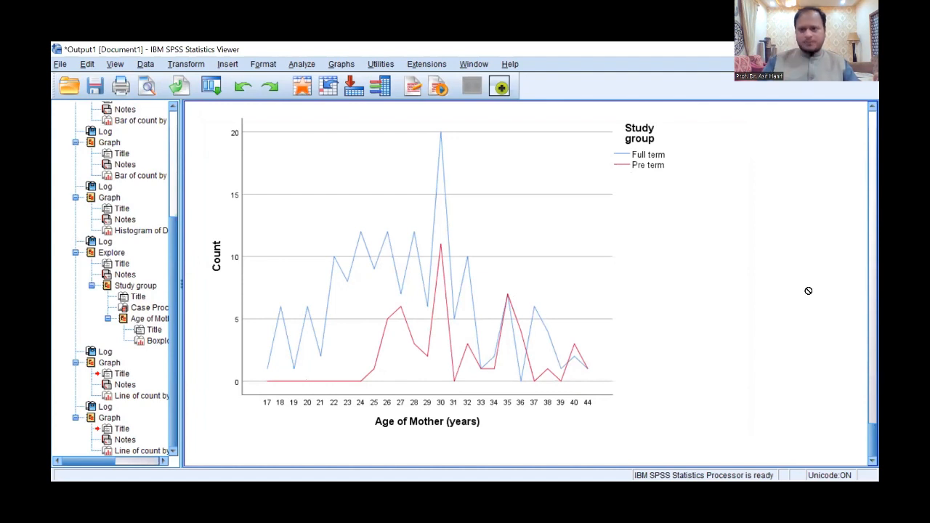
- Start a simple legacy scatterplot and open its definition
{"action": "left_click", "coordinate": [346, 67]}
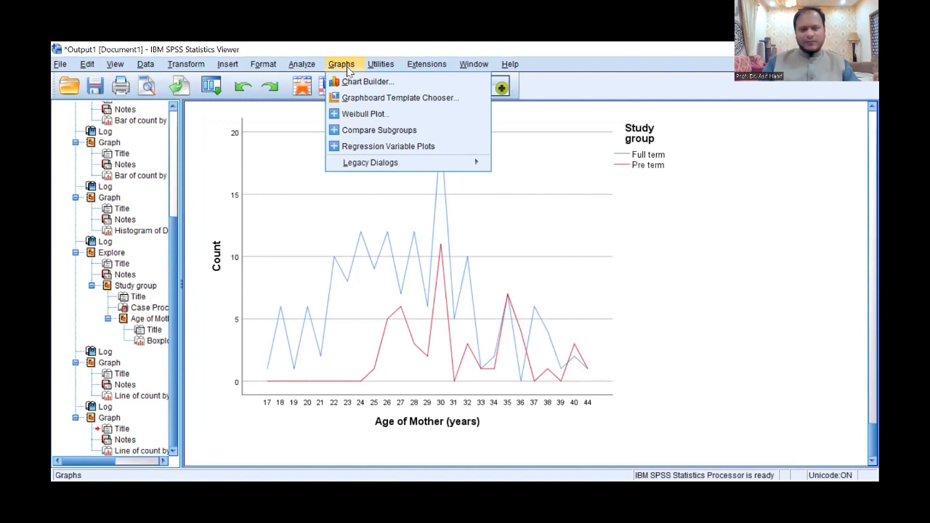
{"action": "mouse_move", "coordinate": [419, 163]}
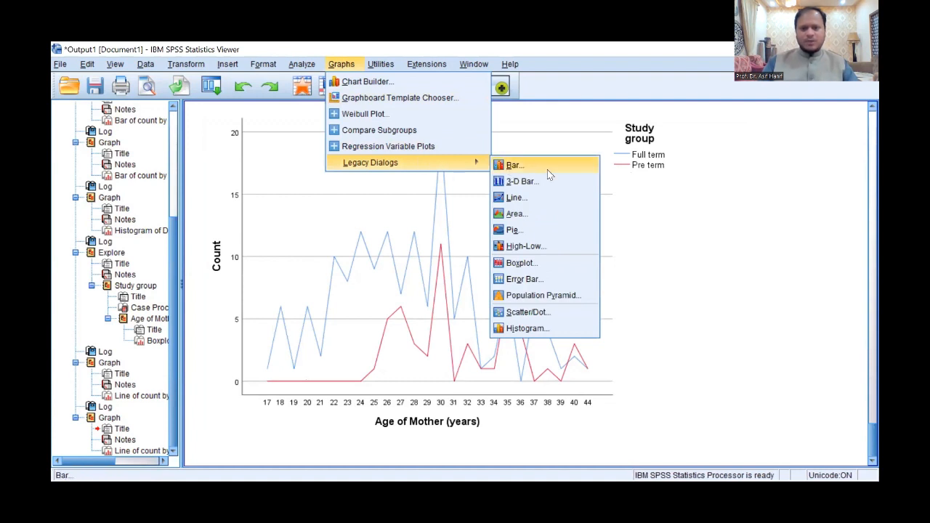
{"action": "left_click", "coordinate": [541, 315]}
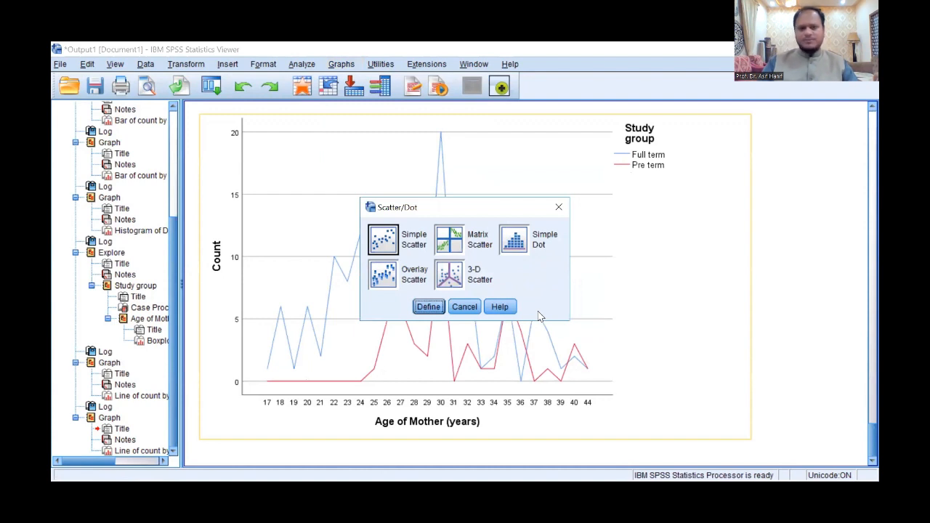
{"action": "left_click", "coordinate": [379, 240]}
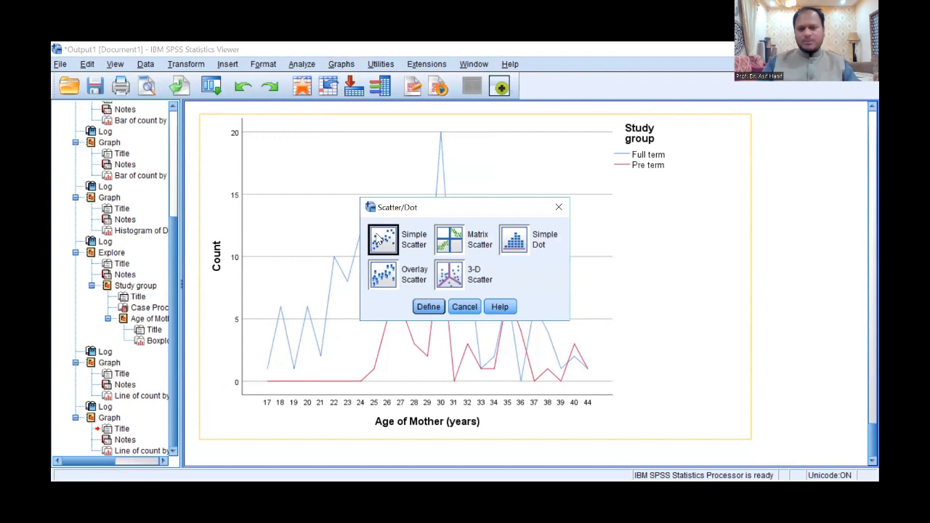
{"action": "left_click", "coordinate": [439, 307]}
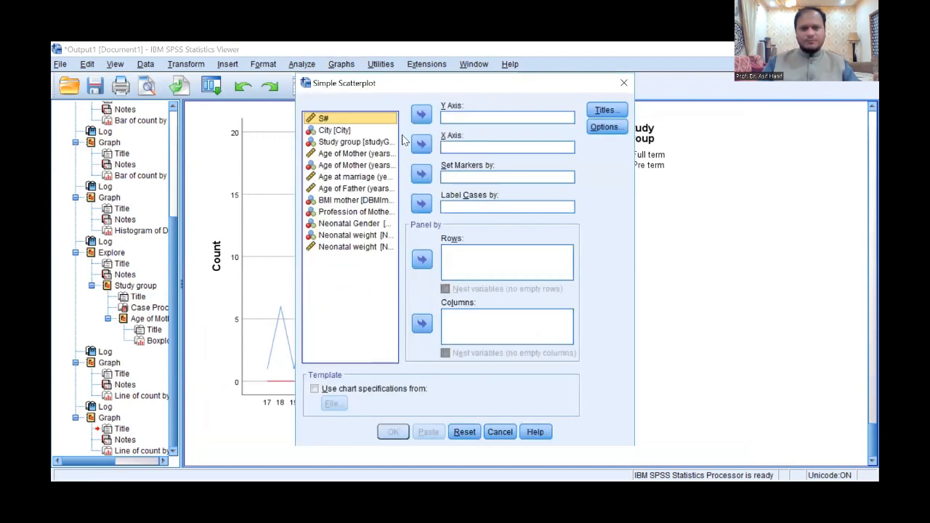
{"action": "left_click", "coordinate": [630, 246]}
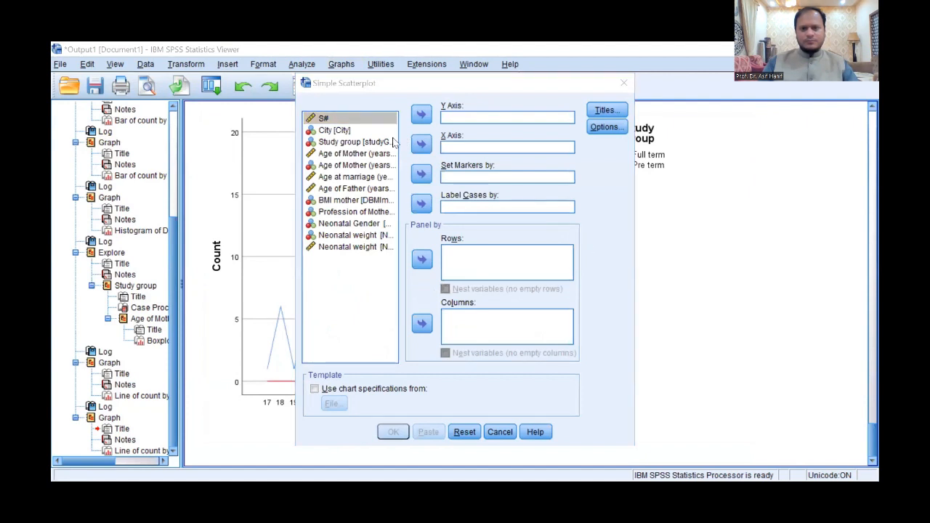
{"action": "left_click", "coordinate": [660, 115]}
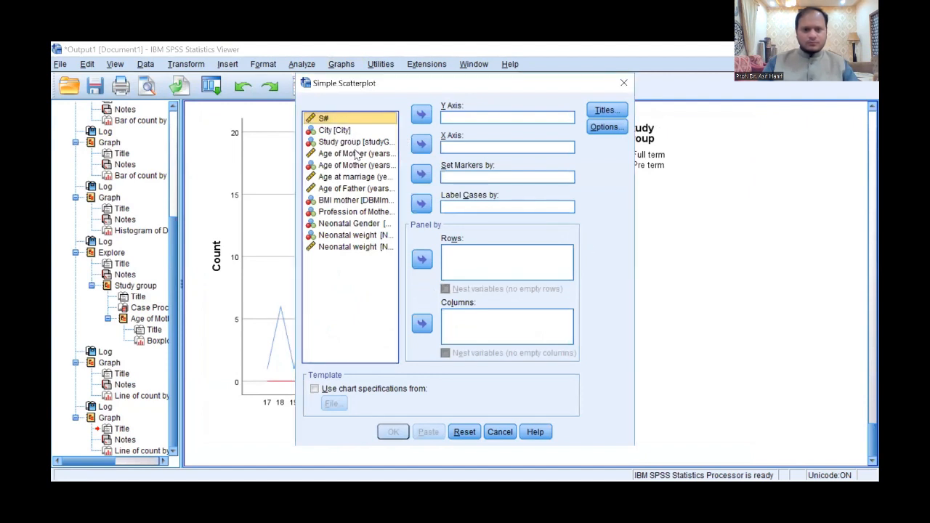
- Set Neonatal weight [NWeight] on the Y axis and Age of Mother (years) on the X axis, and generate the scatterplot
{"action": "left_click", "coordinate": [357, 247]}
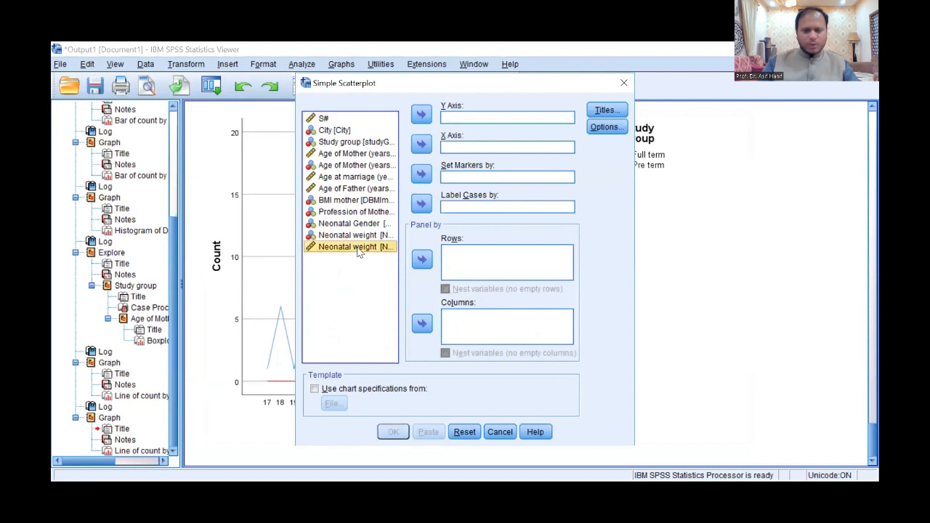
{"action": "left_click", "coordinate": [422, 115]}
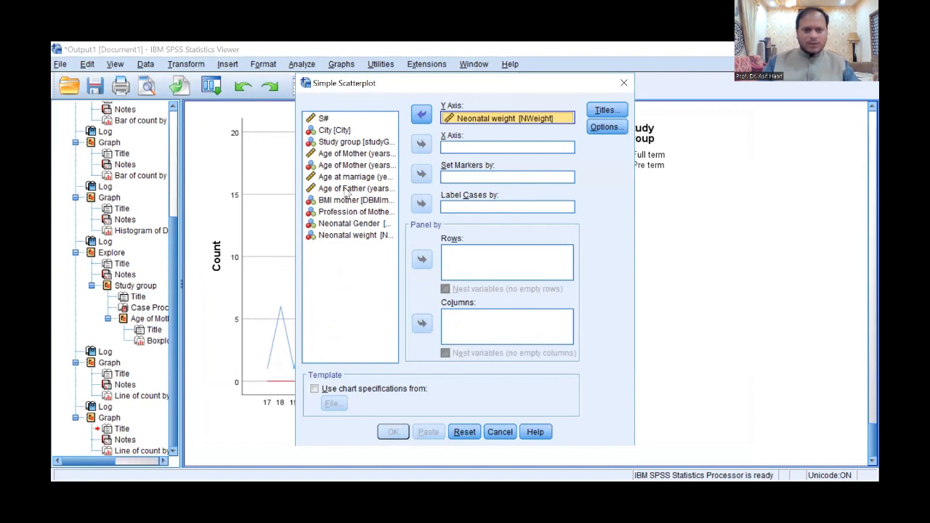
{"action": "left_click", "coordinate": [340, 155]}
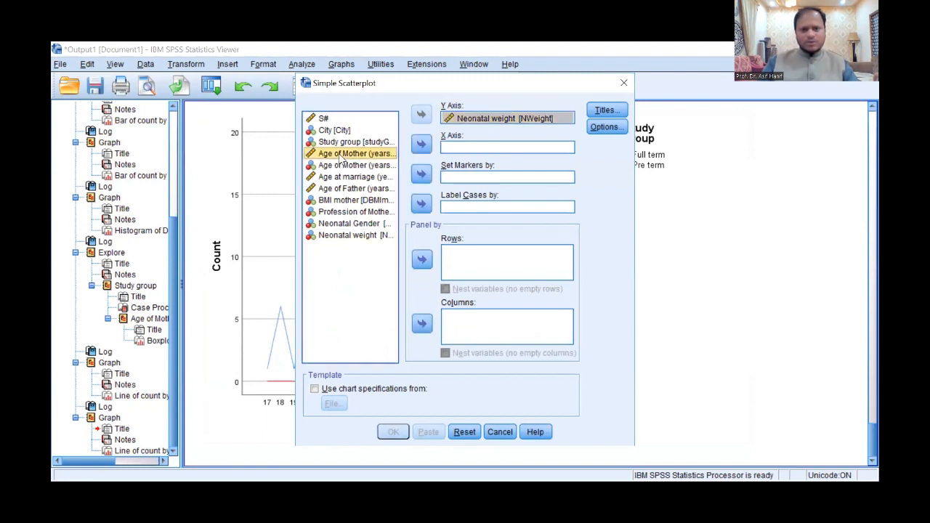
{"action": "left_click", "coordinate": [421, 145]}
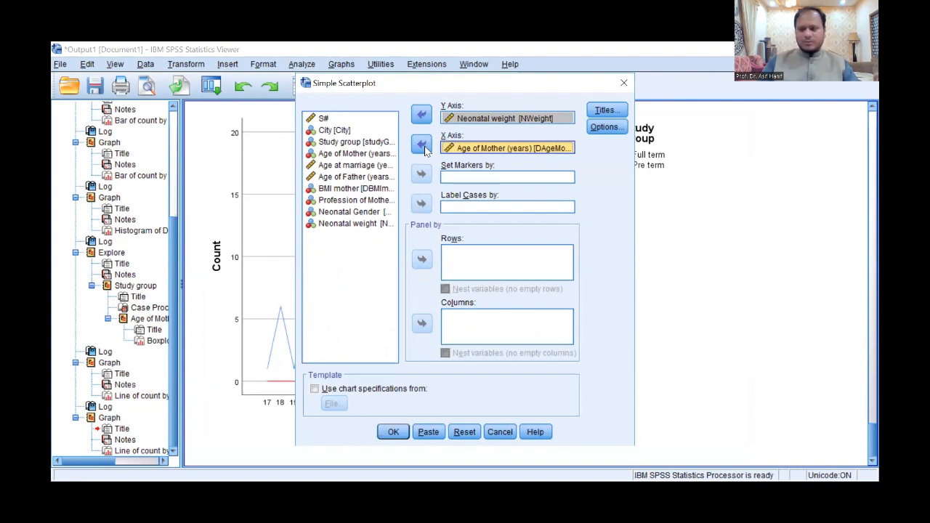
{"action": "key", "text": "Return"}
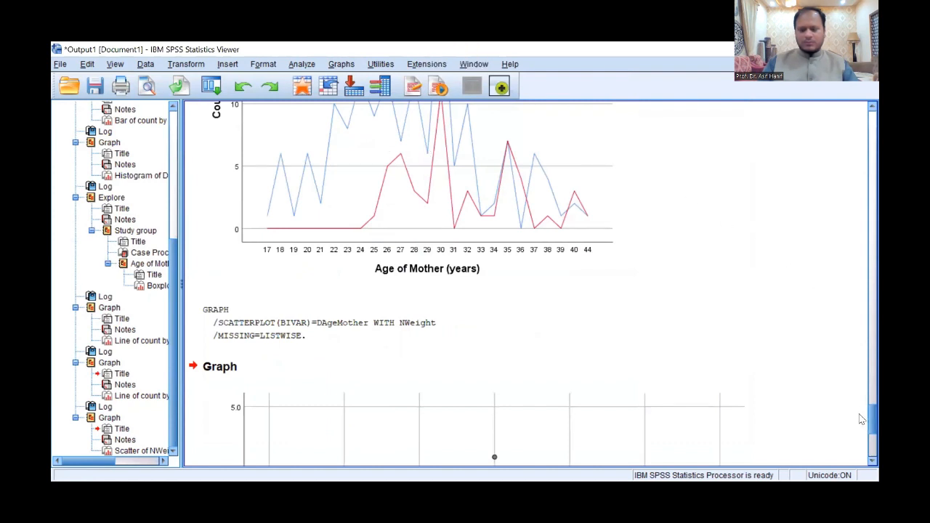
{"action": "scroll", "coordinate": [861, 419], "scroll_direction": "down", "scroll_amount": 5}
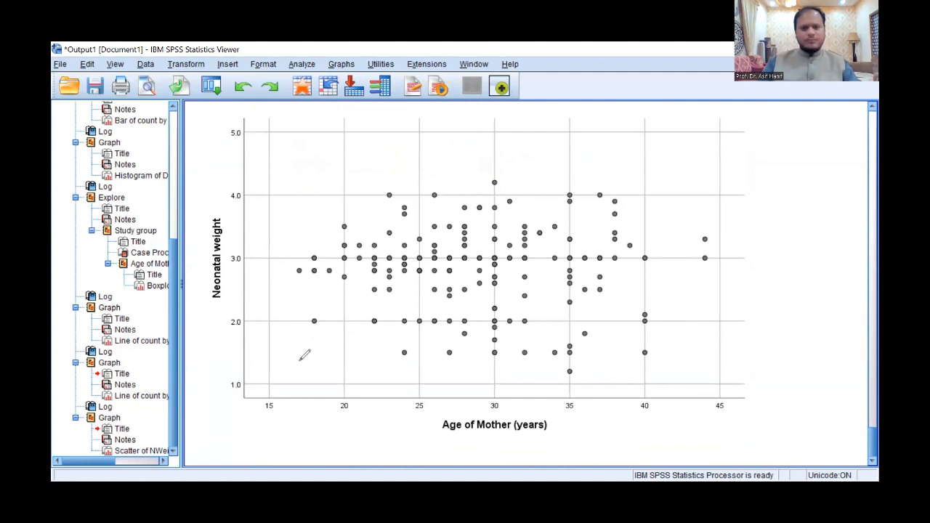
{"action": "mouse_move", "coordinate": [299, 360]}
{"action": "left_mouse_down"}
{"action": "mouse_move", "coordinate": [574, 170]}
{"action": "mouse_move", "coordinate": [636, 154]}
{"action": "left_mouse_up"}
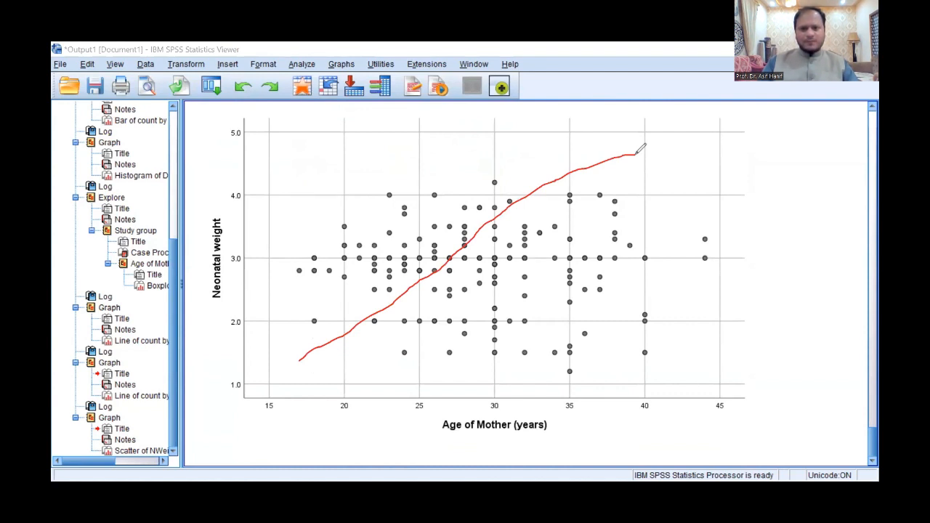
{"action": "mouse_move", "coordinate": [296, 164]}
{"action": "left_mouse_down"}
{"action": "mouse_move", "coordinate": [502, 297]}
{"action": "mouse_move", "coordinate": [538, 340]}
{"action": "left_mouse_up"}
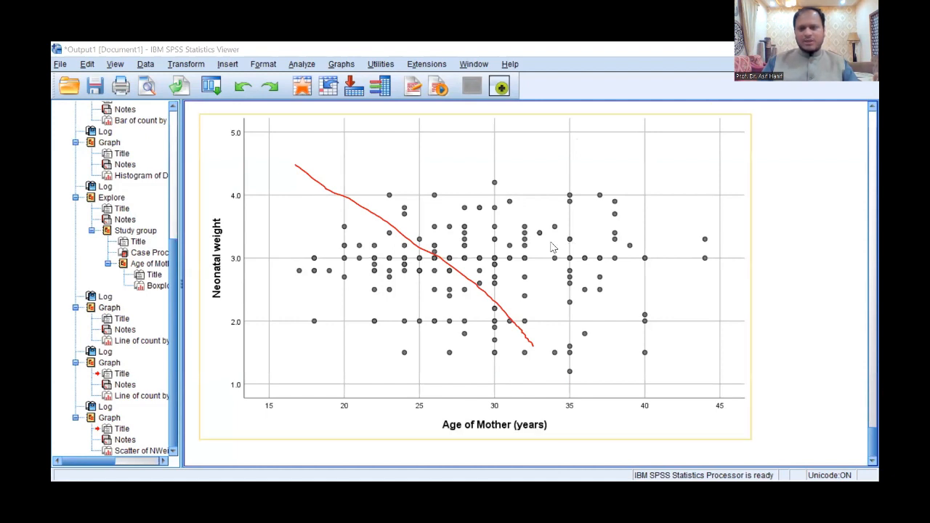
- Open the neonatal weight scatterplot for editing and add a linear fit line without confidence intervals
{"action": "left_click", "coordinate": [398, 237]}
{"action": "double_click", "coordinate": [398, 236]}
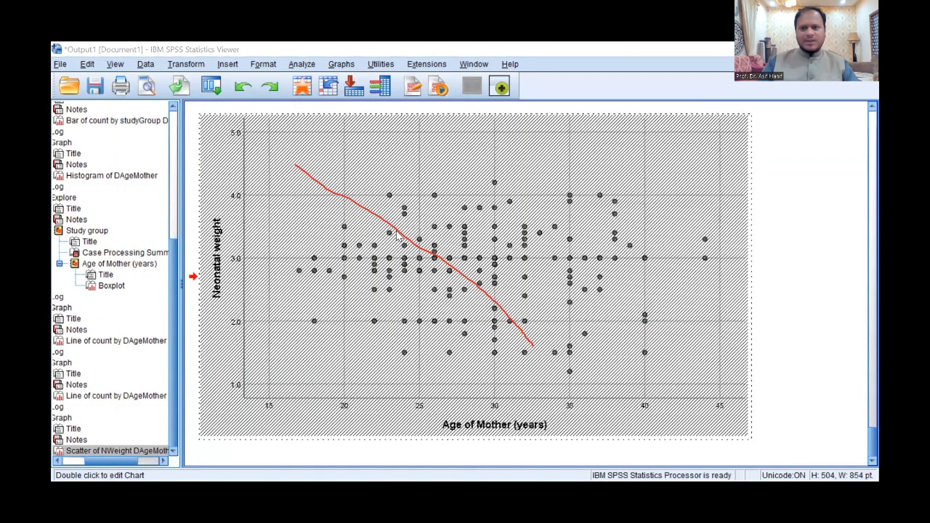
{"action": "left_click", "coordinate": [454, 269]}
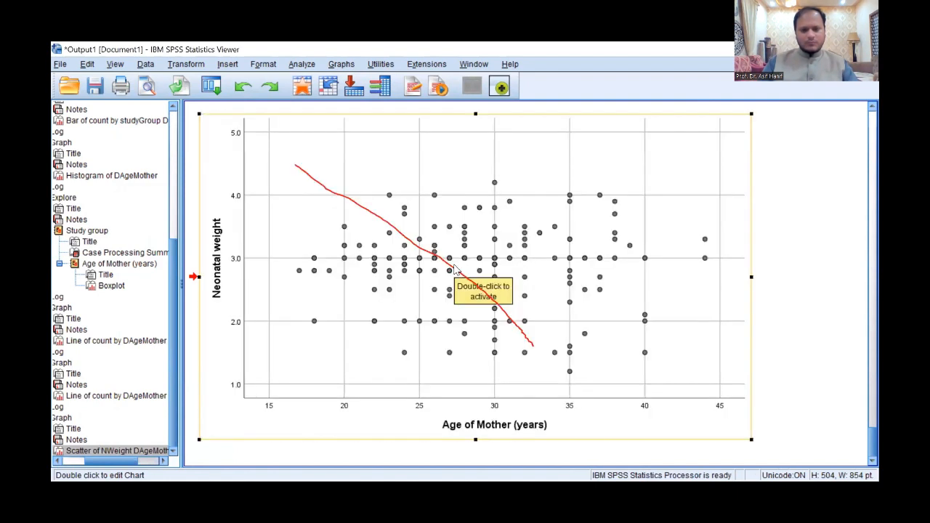
{"action": "double_click", "coordinate": [425, 312]}
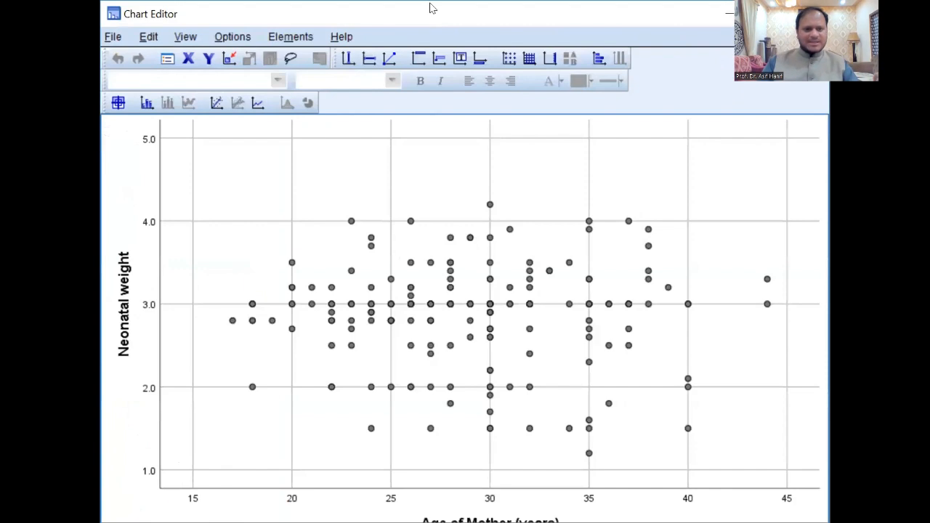
{"action": "left_click", "coordinate": [229, 97]}
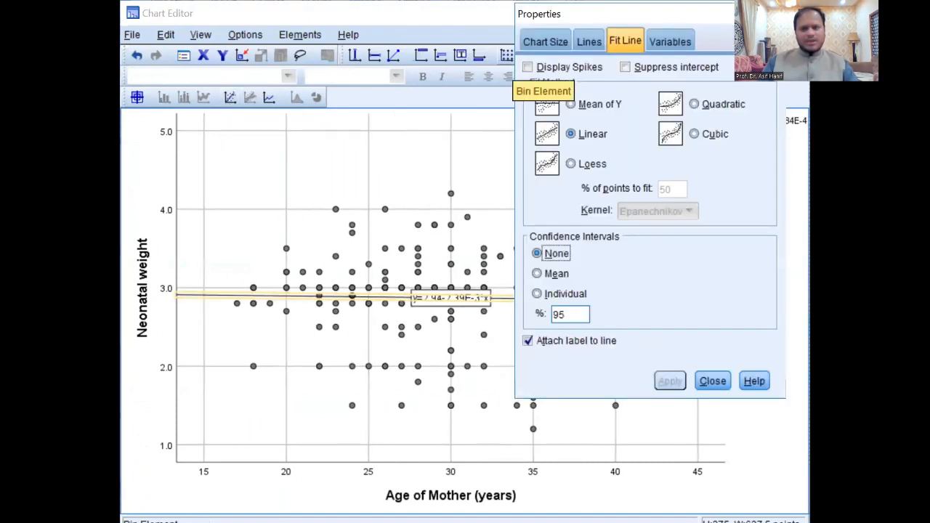
{"action": "key", "text": "Escape"}
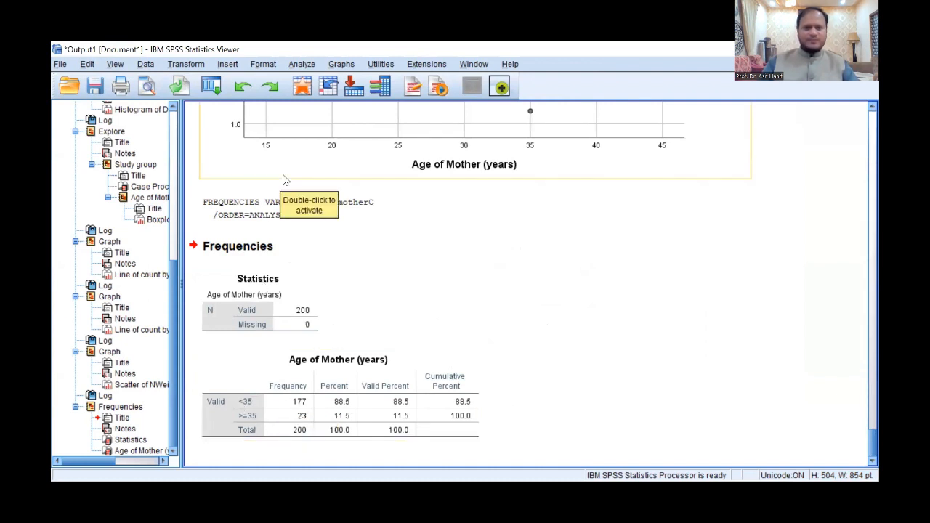
- Add Study group, BMI mother, Profession of Mother and Neonatal Gender to the Frequencies analysis alongside categorised Age of Mother, and generate the tables
{"action": "left_click", "coordinate": [302, 64]}
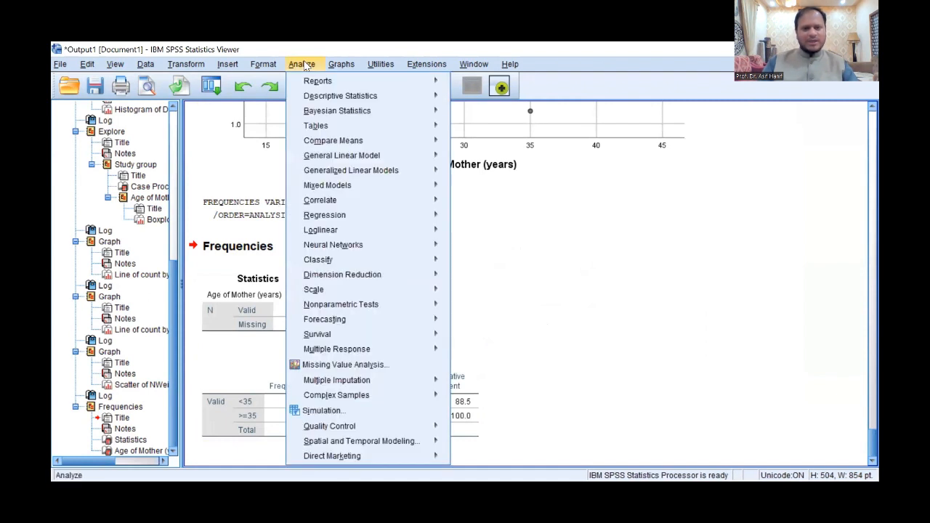
{"action": "mouse_move", "coordinate": [327, 86]}
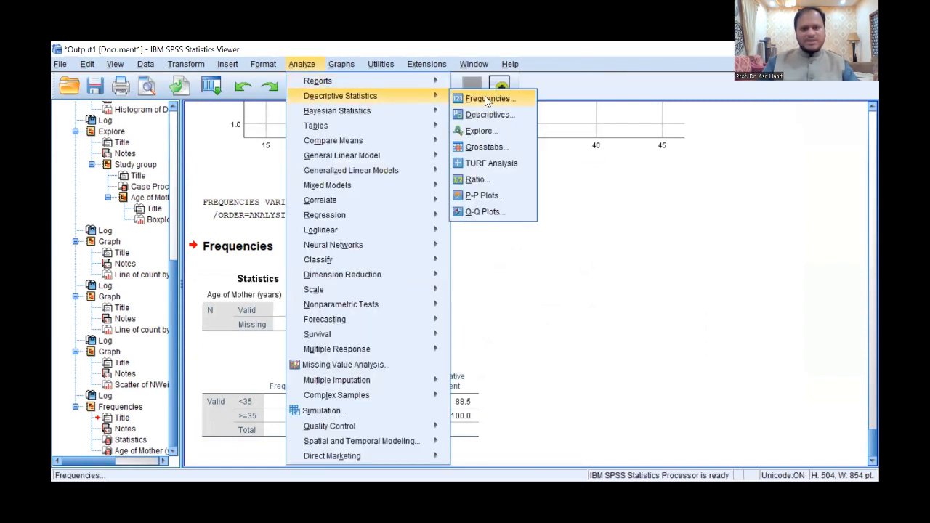
{"action": "left_click", "coordinate": [487, 100]}
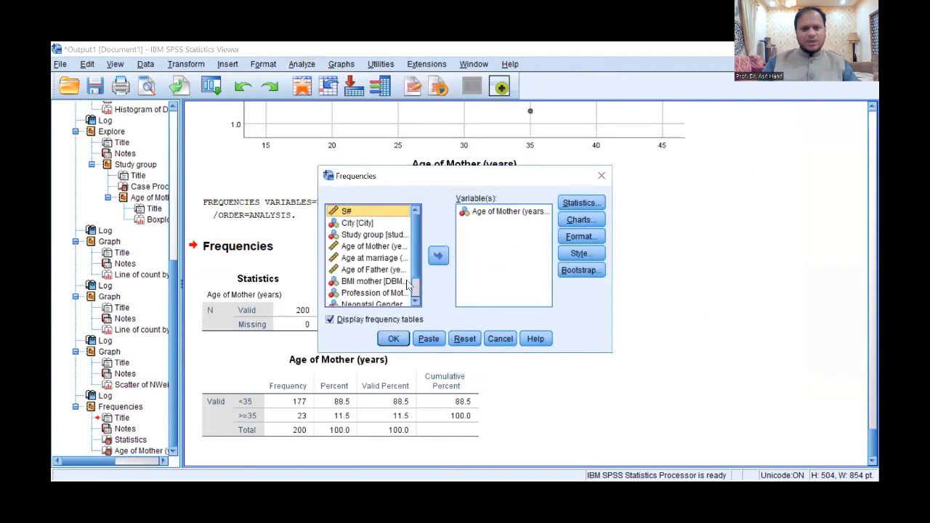
{"action": "left_click", "coordinate": [363, 235]}
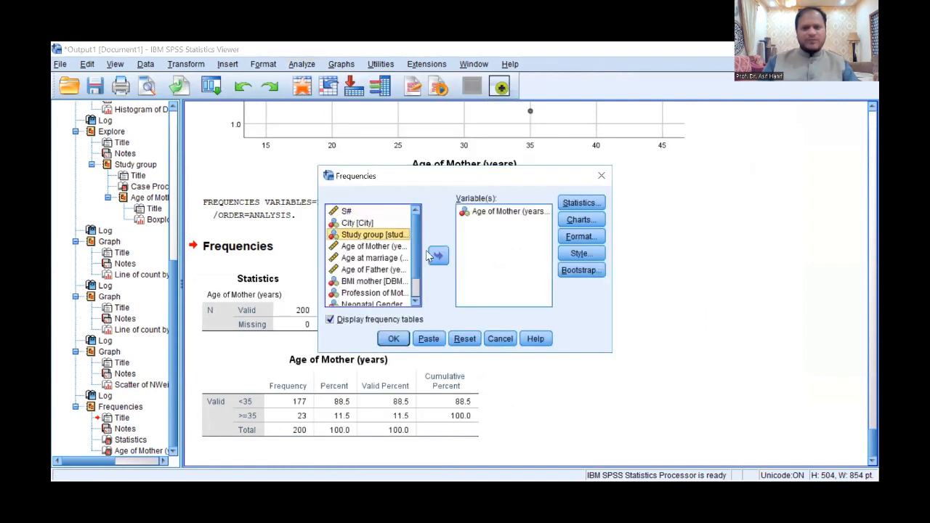
{"action": "left_click", "coordinate": [438, 255]}
{"action": "left_click", "coordinate": [383, 272]}
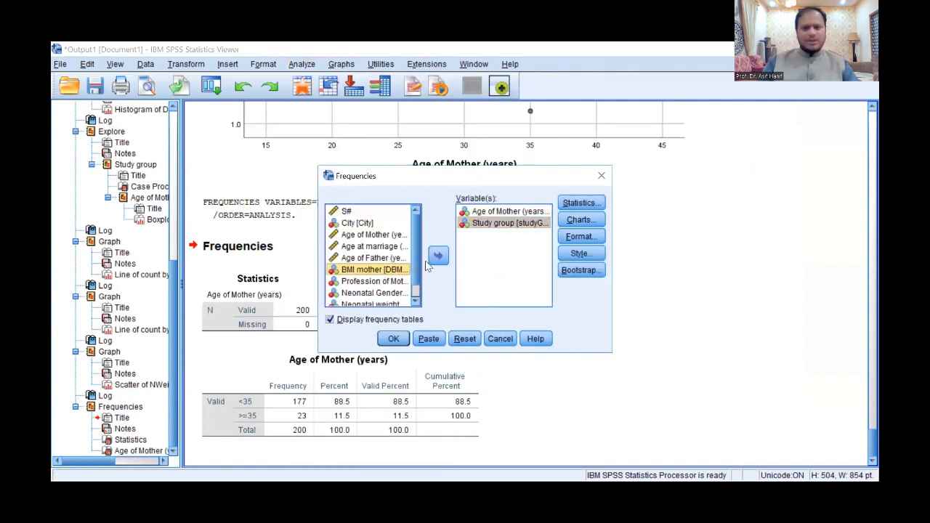
{"action": "left_click", "coordinate": [439, 255]}
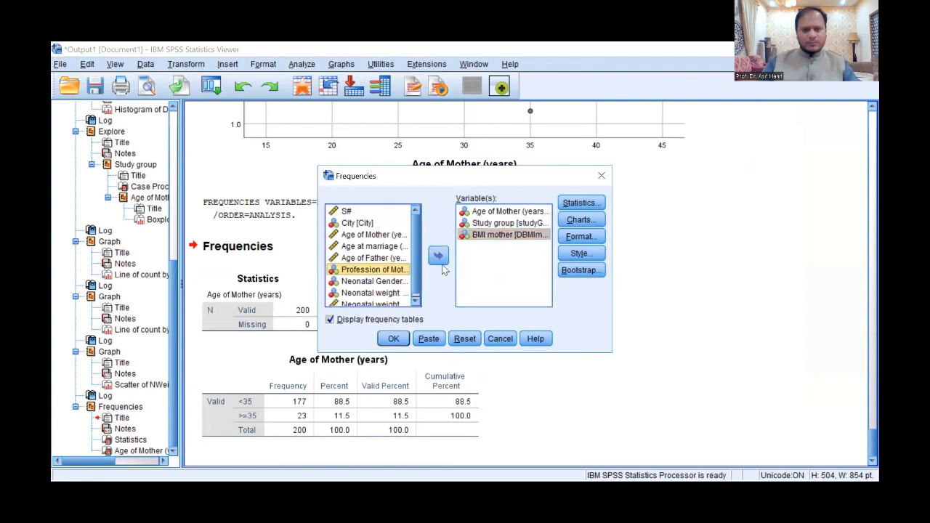
{"action": "left_click", "coordinate": [439, 255]}
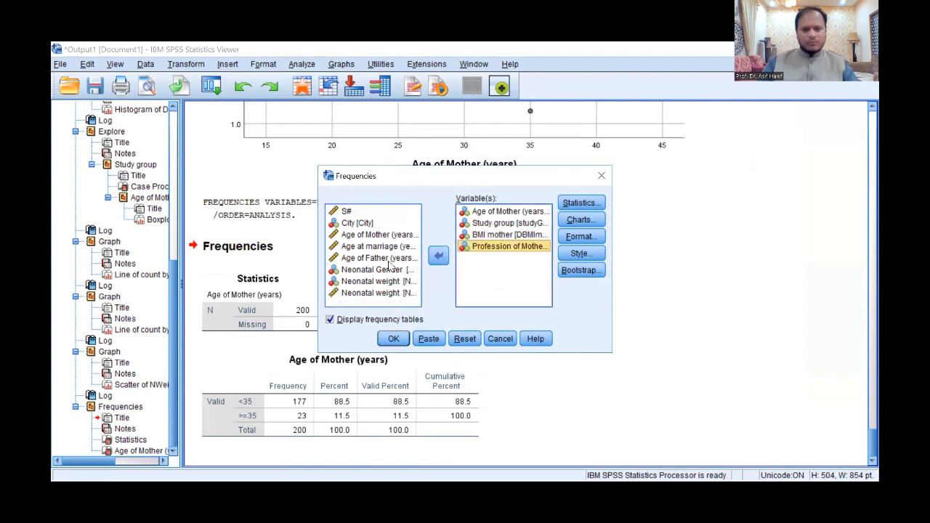
{"action": "left_click", "coordinate": [390, 269]}
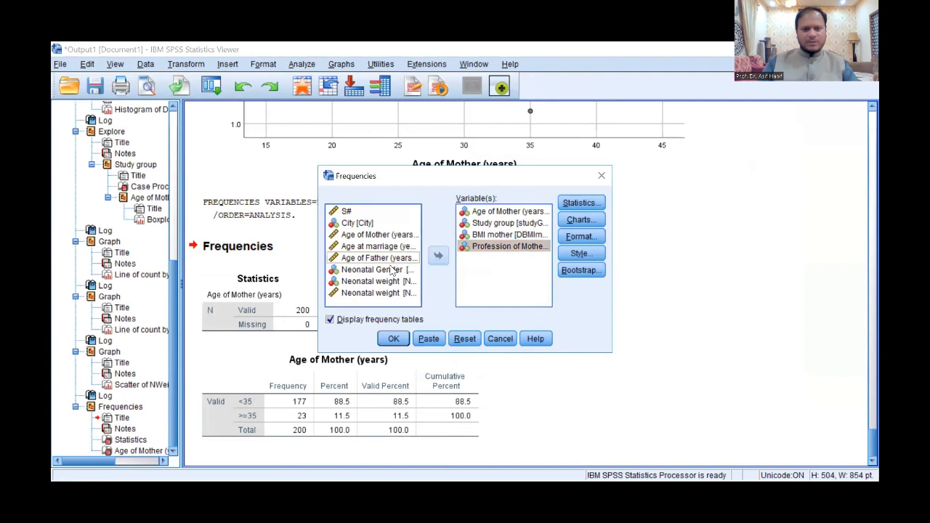
{"action": "left_click", "coordinate": [439, 256]}
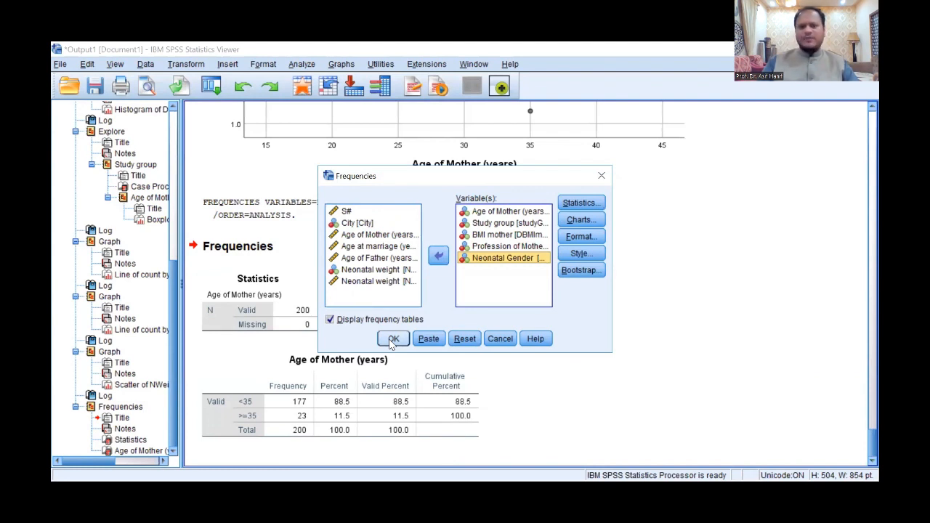
{"action": "left_click", "coordinate": [393, 339]}
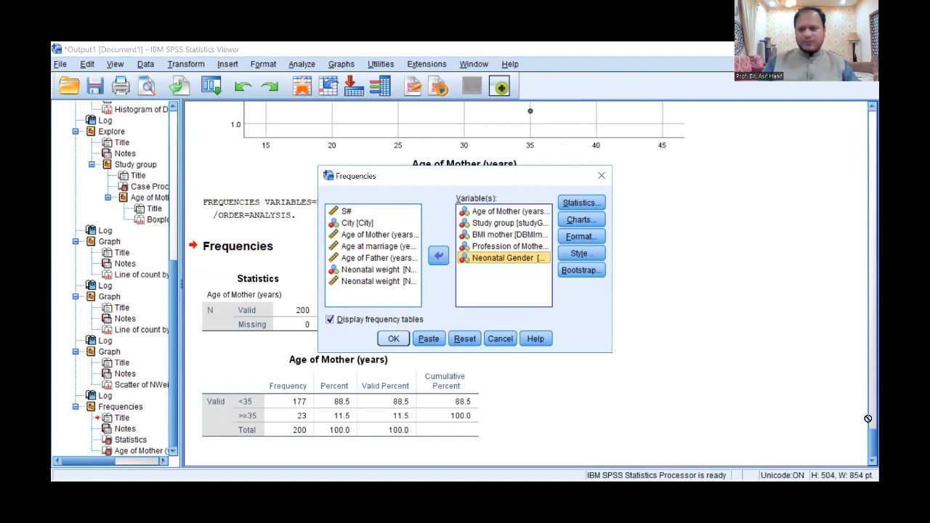
- Review the frequency tables for Age of Mother, Study group, BMI mother, Profession of Mother and Neonatal Gender
{"action": "scroll", "coordinate": [860, 420], "scroll_direction": "down", "scroll_amount": 2}
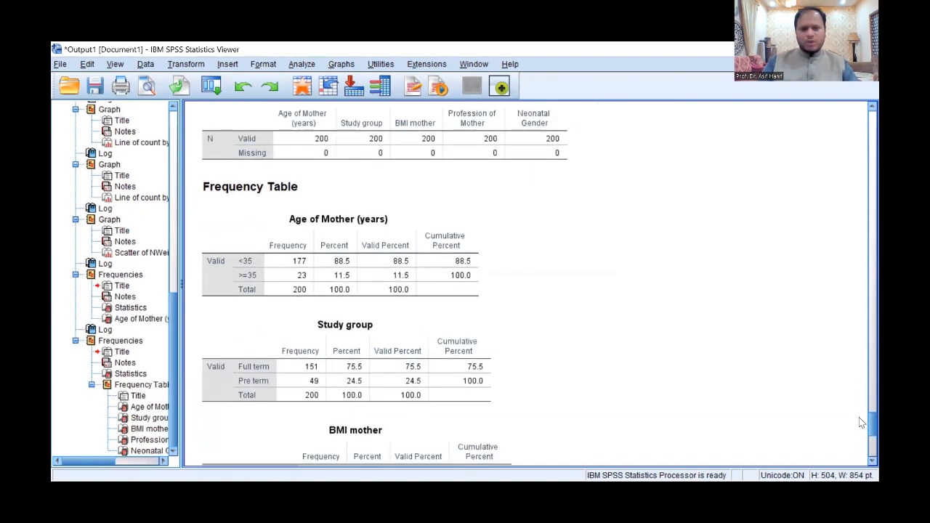
{"action": "scroll", "coordinate": [860, 423], "scroll_direction": "down", "scroll_amount": 2}
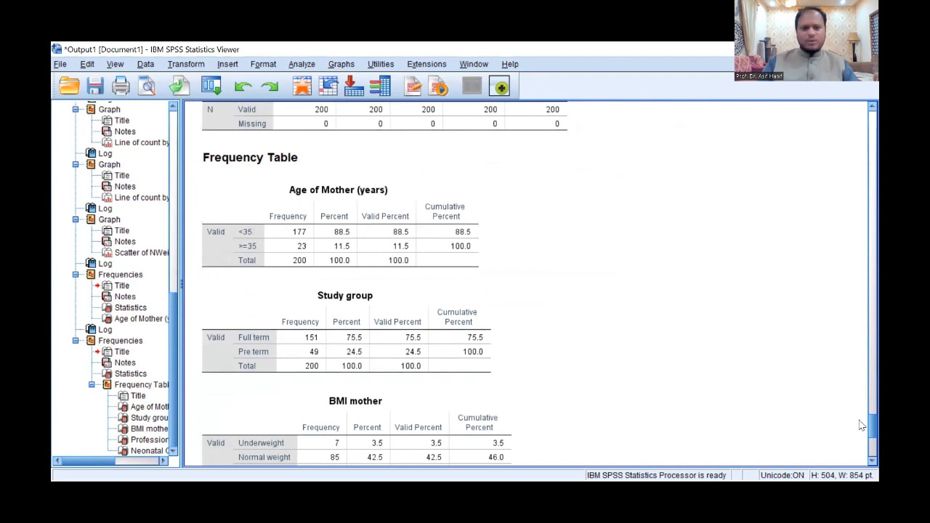
{"action": "left_click", "coordinate": [436, 265]}
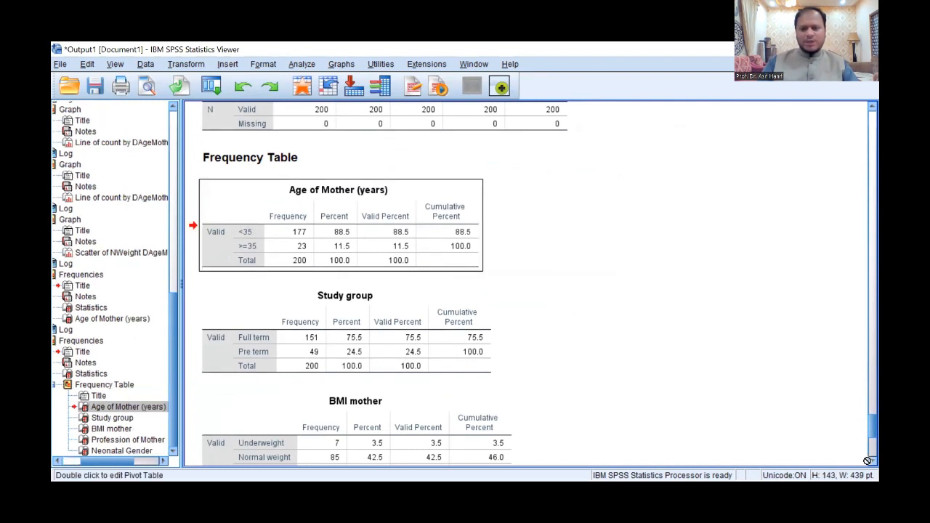
{"action": "scroll", "coordinate": [867, 461], "scroll_direction": "down", "scroll_amount": 3}
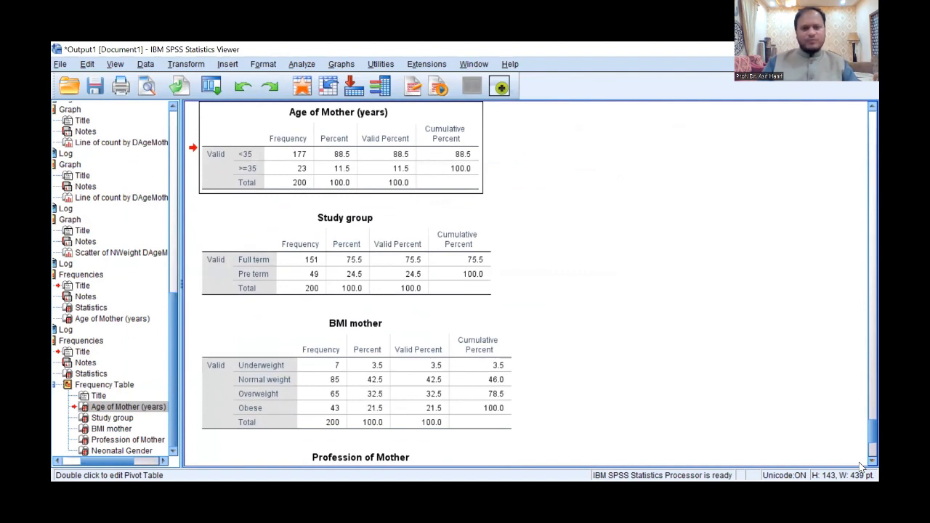
{"action": "scroll", "coordinate": [861, 468], "scroll_direction": "down", "scroll_amount": 4}
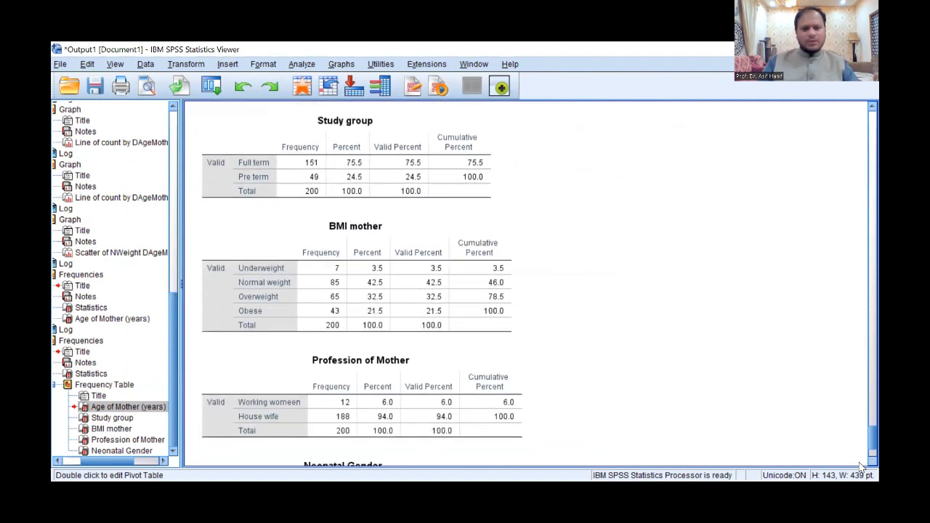
{"action": "scroll", "coordinate": [862, 468], "scroll_direction": "down", "scroll_amount": 2}
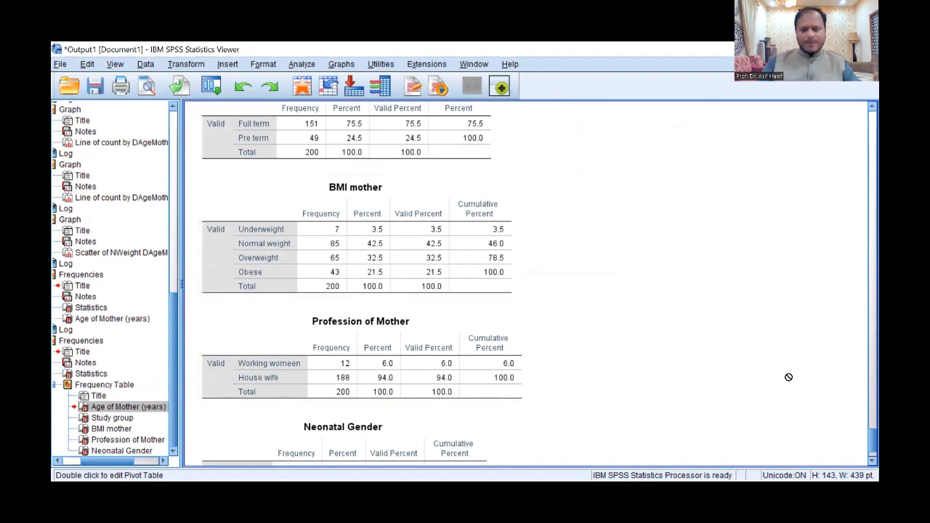
{"action": "scroll", "coordinate": [862, 463], "scroll_direction": "down", "scroll_amount": 3}
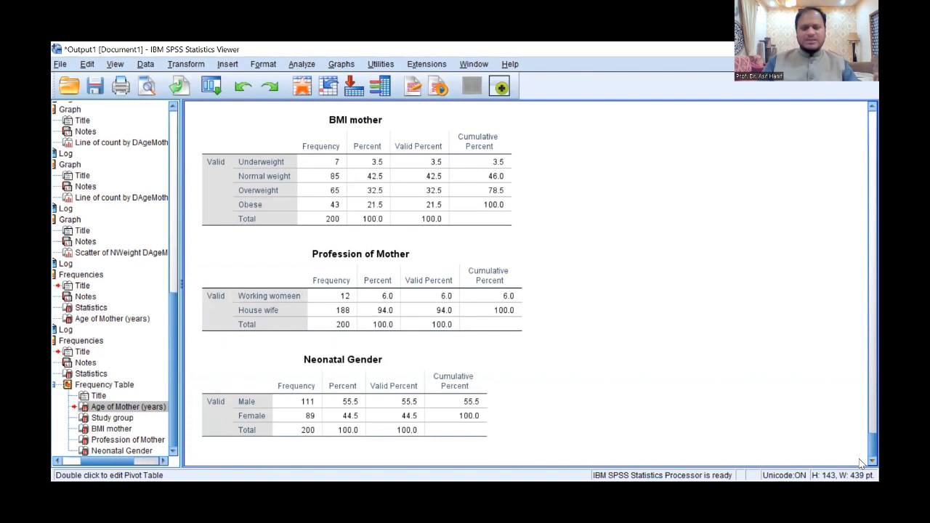
- Reset the Frequencies analysis and generate a frequency table for the scale variable Age of Mother (years) only
{"action": "left_click", "coordinate": [213, 91]}
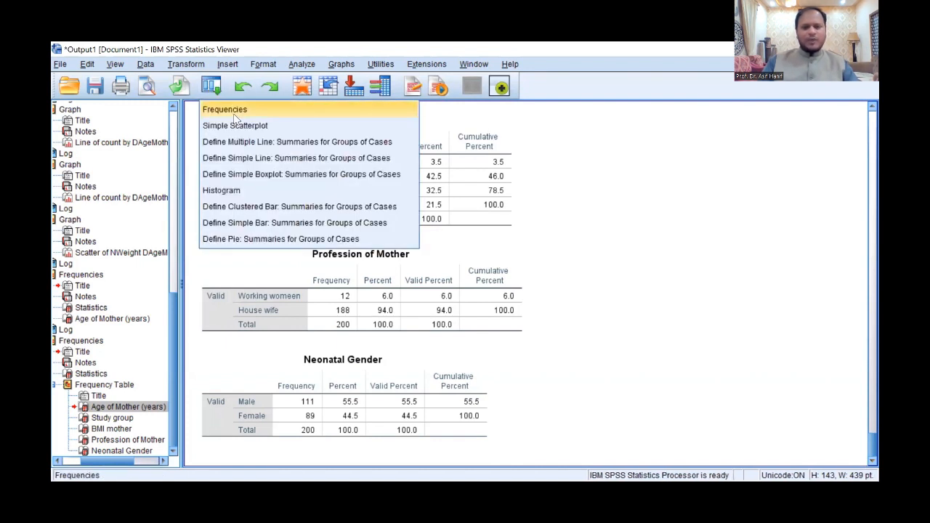
{"action": "left_click", "coordinate": [234, 115]}
{"action": "left_click", "coordinate": [465, 339]}
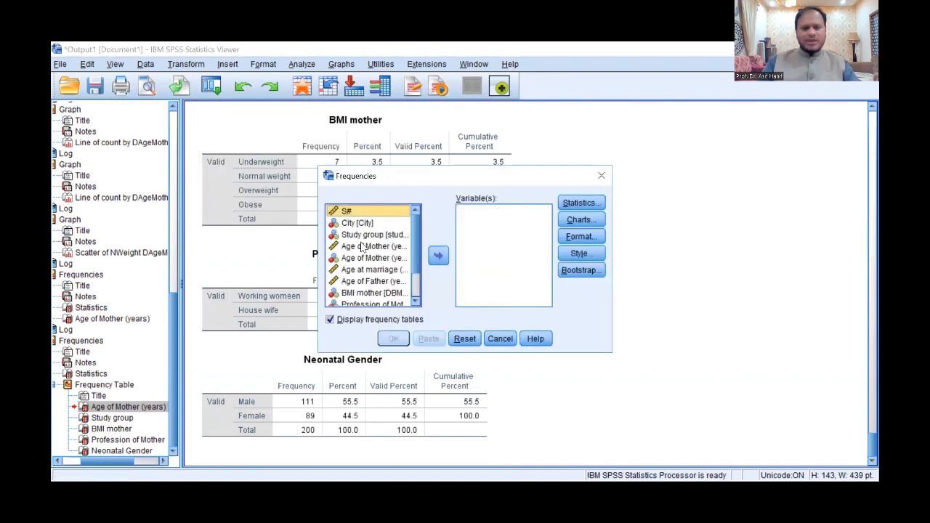
{"action": "left_click", "coordinate": [362, 247]}
{"action": "left_click", "coordinate": [438, 255]}
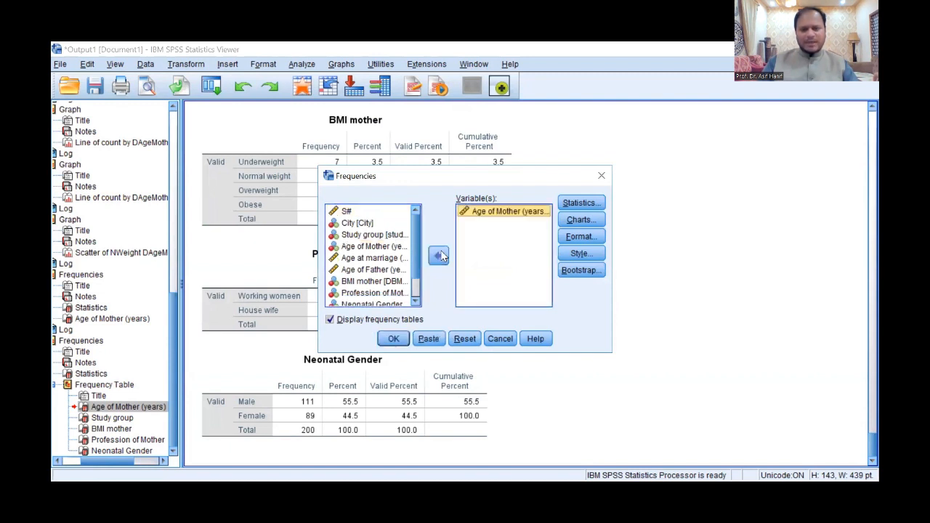
{"action": "left_click", "coordinate": [393, 339]}
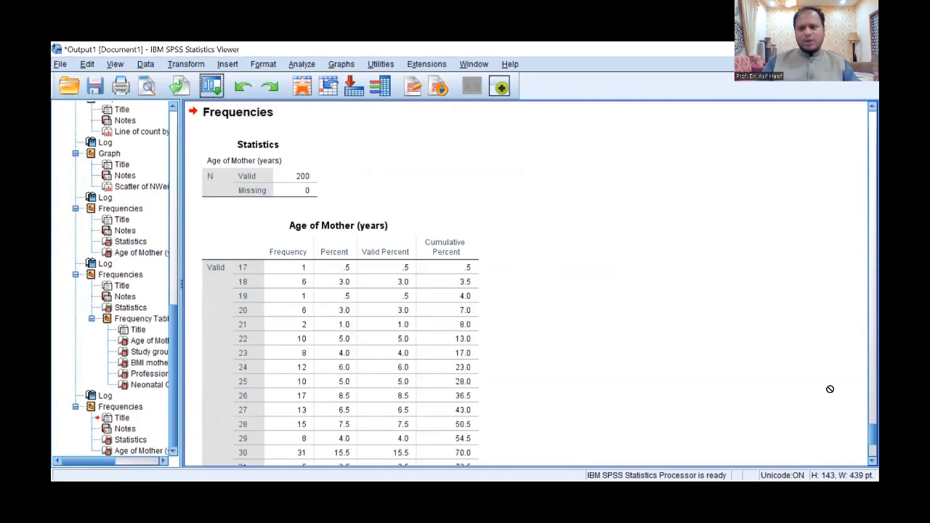
- Examine the frequency table of individual maternal ages, including its percentages and cumulative percentages
{"action": "scroll", "coordinate": [860, 464], "scroll_direction": "down", "scroll_amount": 5}
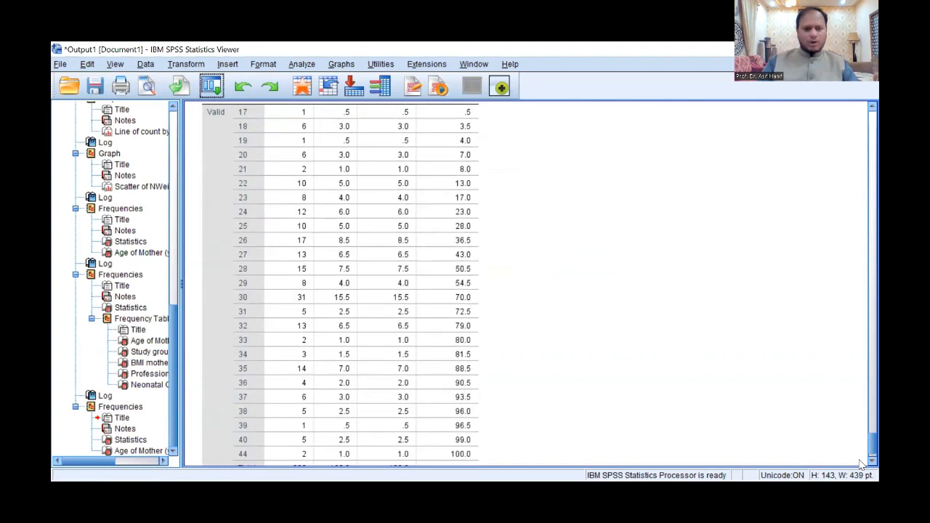
{"action": "scroll", "coordinate": [861, 464], "scroll_direction": "down", "scroll_amount": 2}
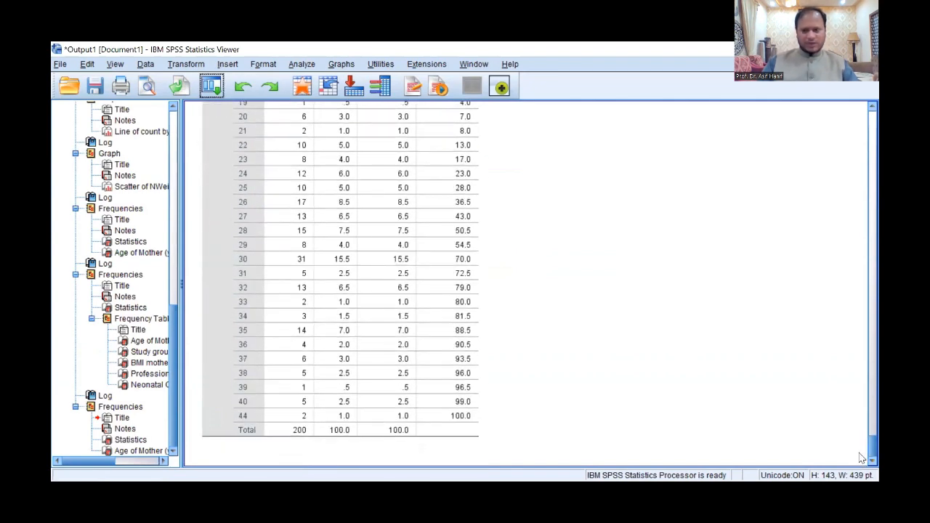
{"action": "scroll", "coordinate": [861, 455], "scroll_direction": "up", "scroll_amount": 4}
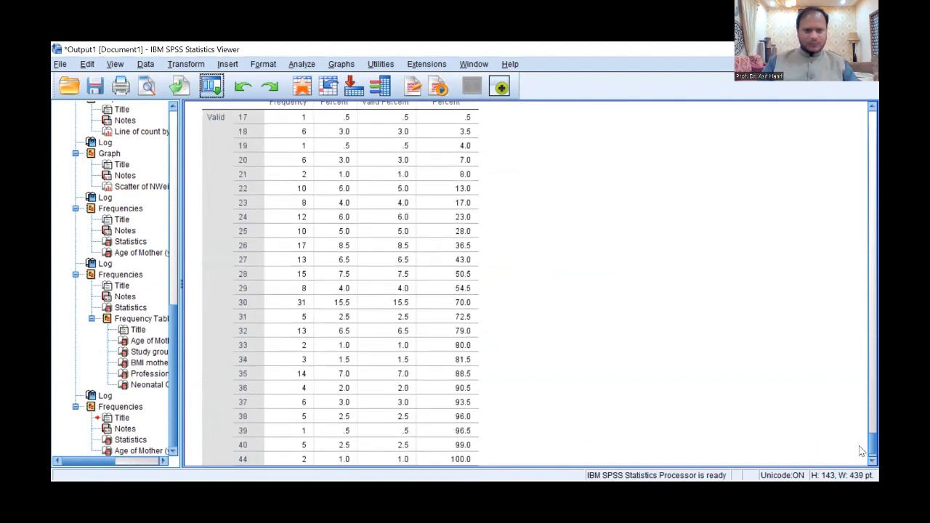
{"action": "scroll", "coordinate": [861, 455], "scroll_direction": "down", "scroll_amount": 4}
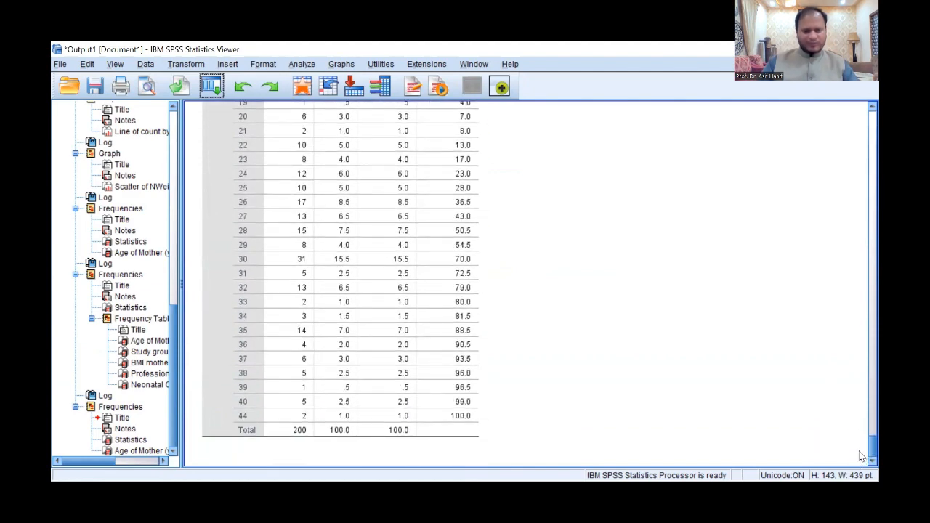
{"action": "scroll", "coordinate": [861, 461], "scroll_direction": "up", "scroll_amount": 4}
{"action": "scroll", "coordinate": [861, 461], "scroll_direction": "down", "scroll_amount": 4}
{"action": "left_click", "coordinate": [356, 299]}
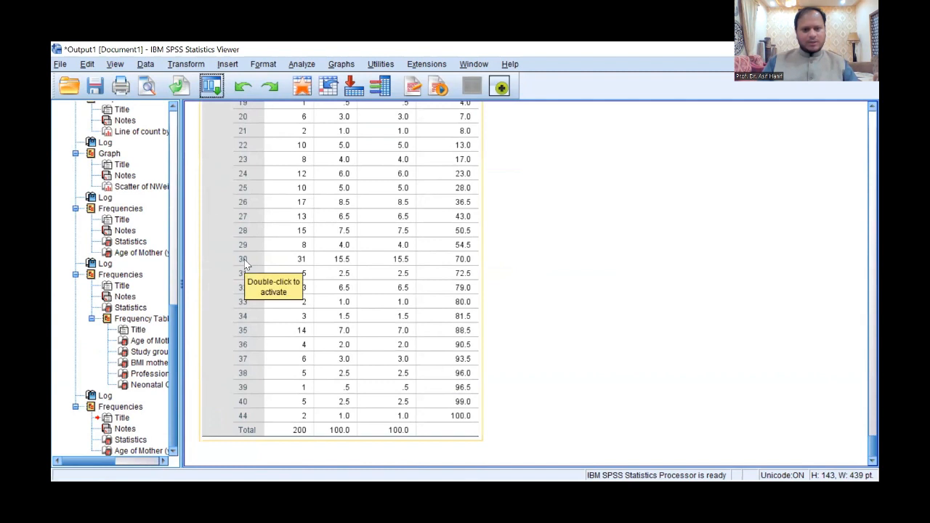
{"action": "left_click", "coordinate": [306, 313]}
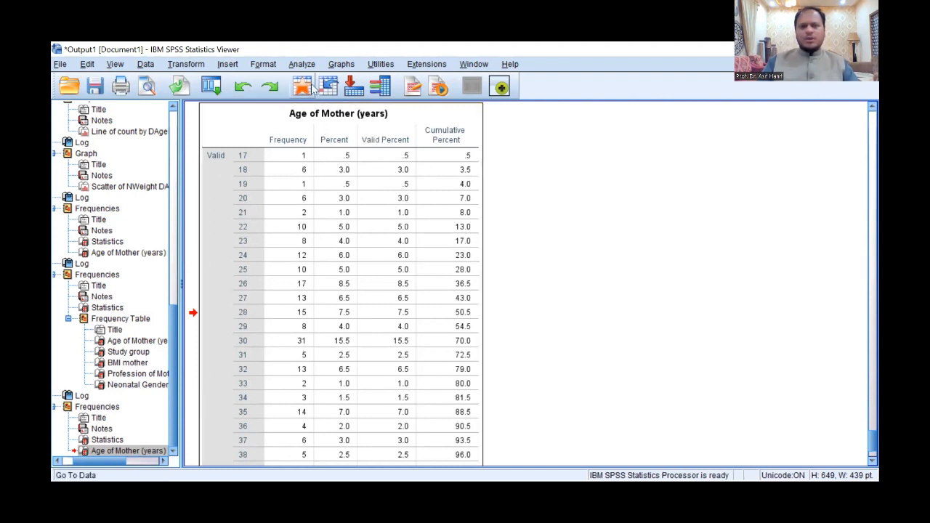
- Request the mean, standard deviation, minimum, maximum and range for scale Age of Mother (years) in the Frequencies analysis
{"action": "left_click", "coordinate": [302, 64]}
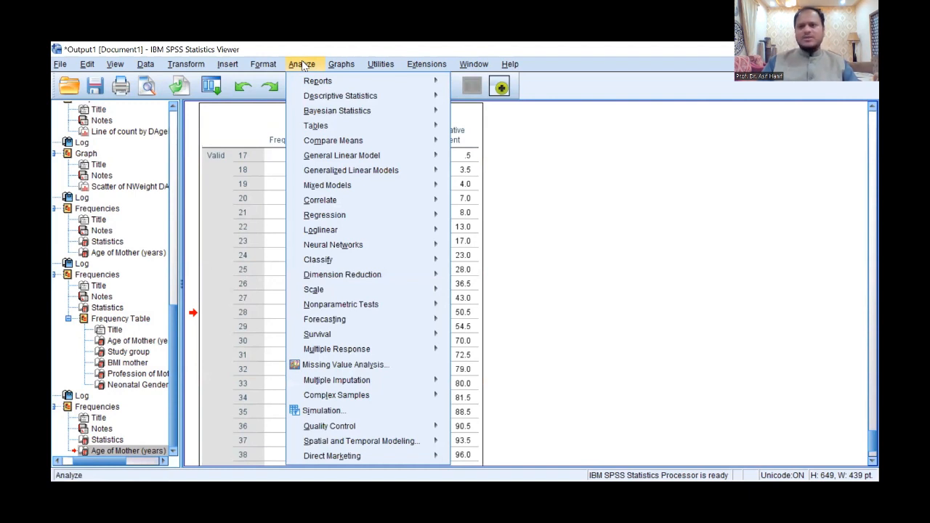
{"action": "mouse_move", "coordinate": [346, 101]}
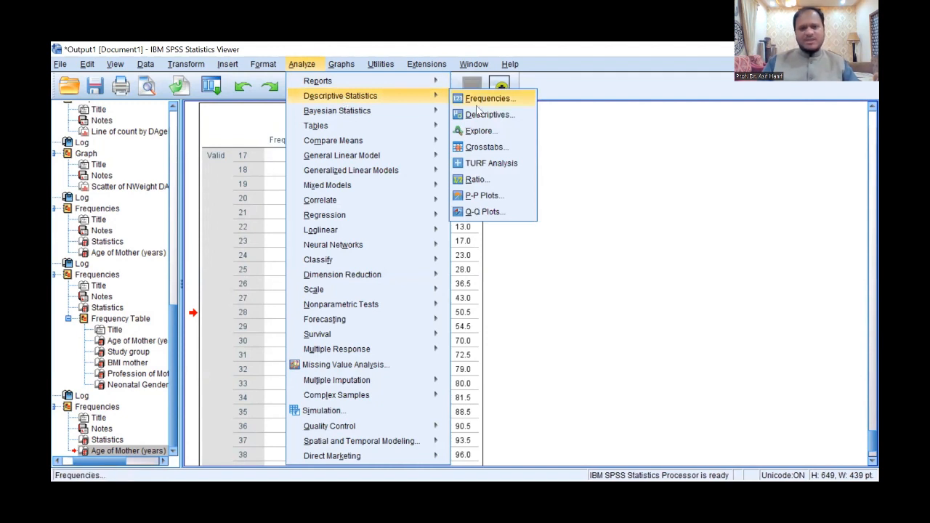
{"action": "left_click", "coordinate": [481, 99]}
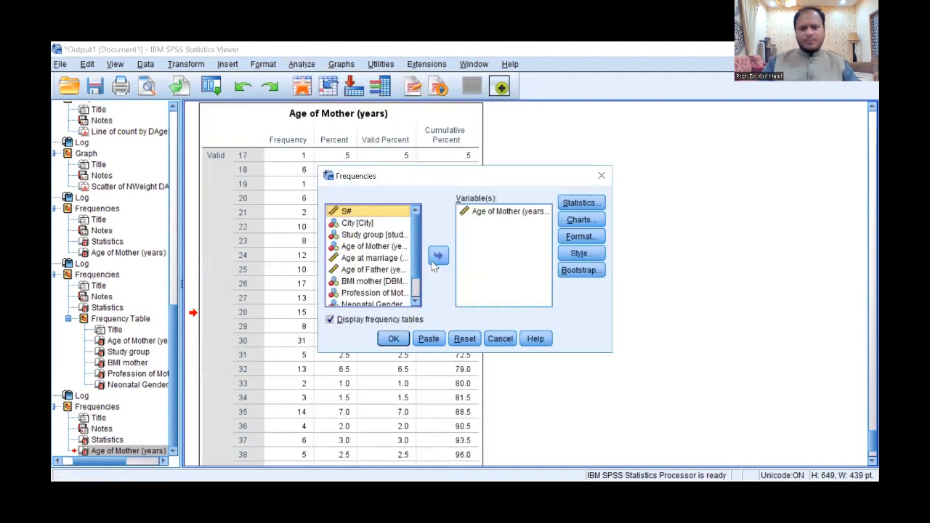
{"action": "left_click", "coordinate": [590, 208]}
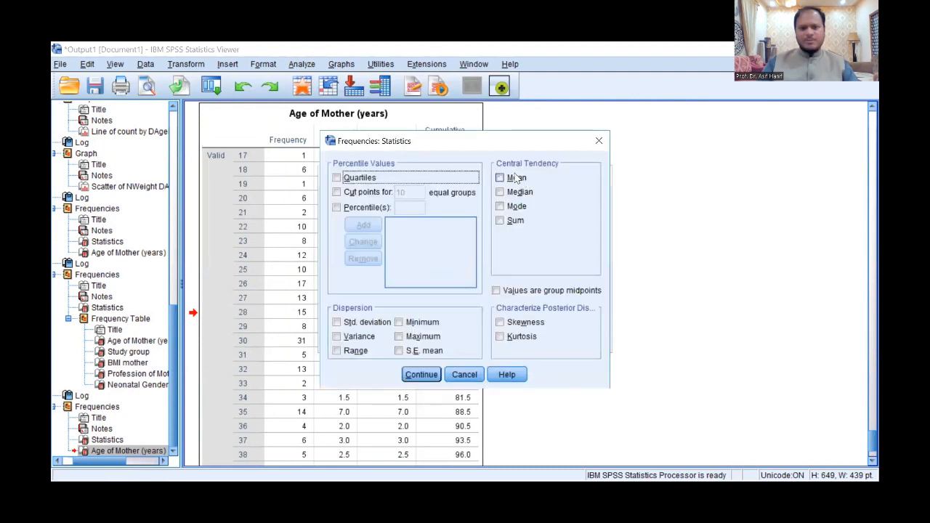
{"action": "left_click", "coordinate": [514, 178]}
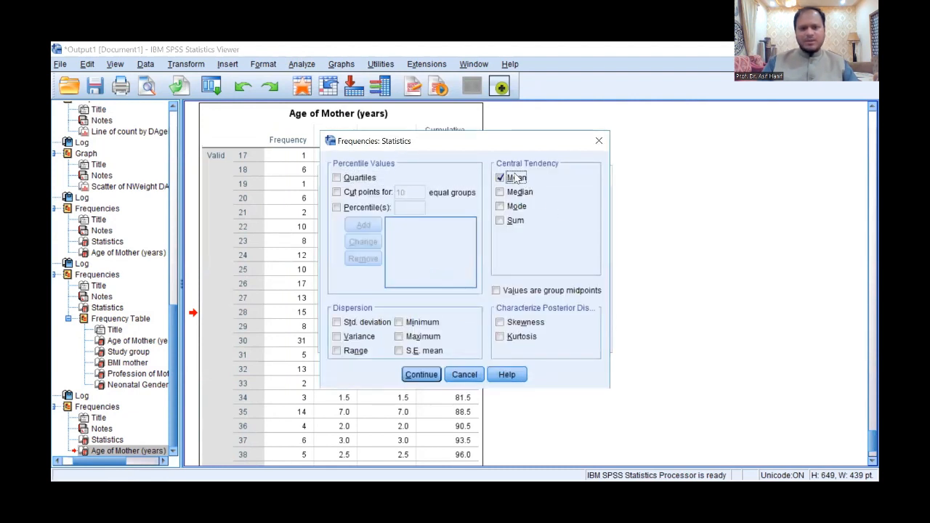
{"action": "left_click", "coordinate": [381, 323]}
{"action": "left_click", "coordinate": [412, 325]}
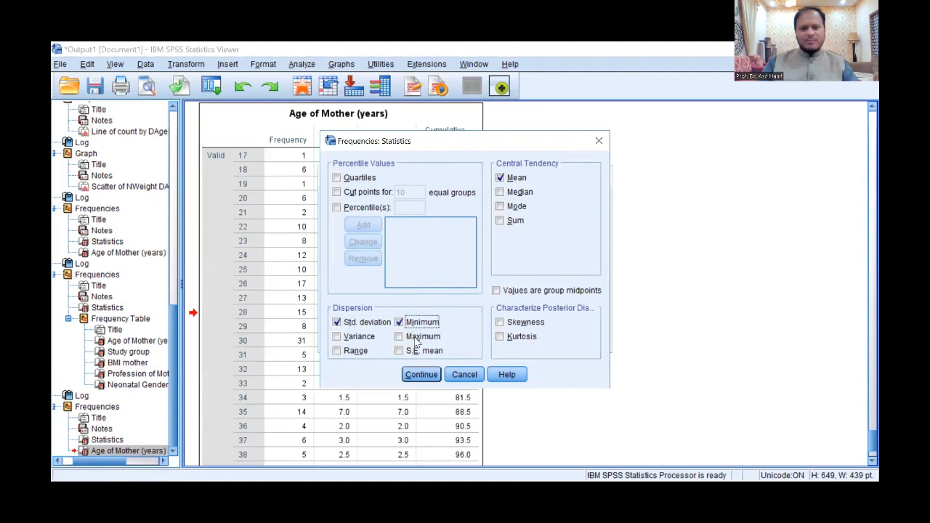
{"action": "left_click", "coordinate": [416, 339]}
{"action": "left_click", "coordinate": [355, 351]}
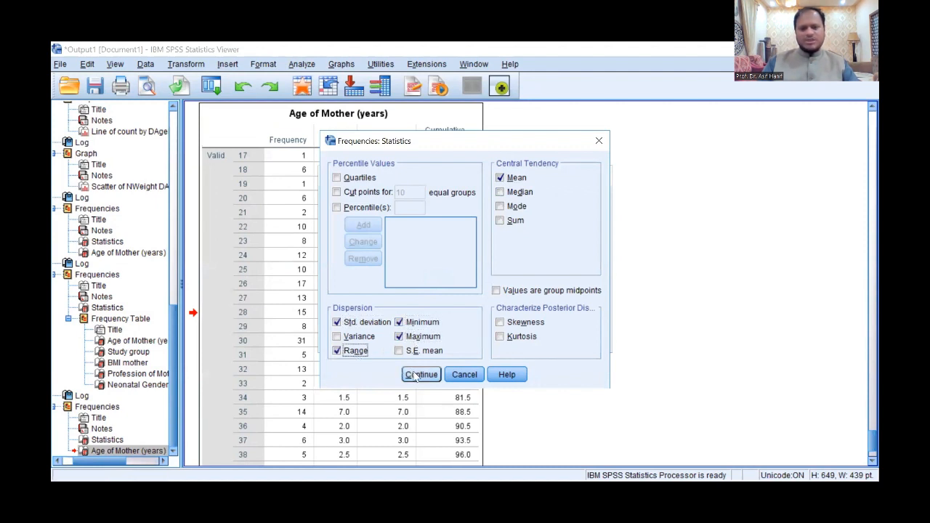
{"action": "left_click", "coordinate": [417, 376]}
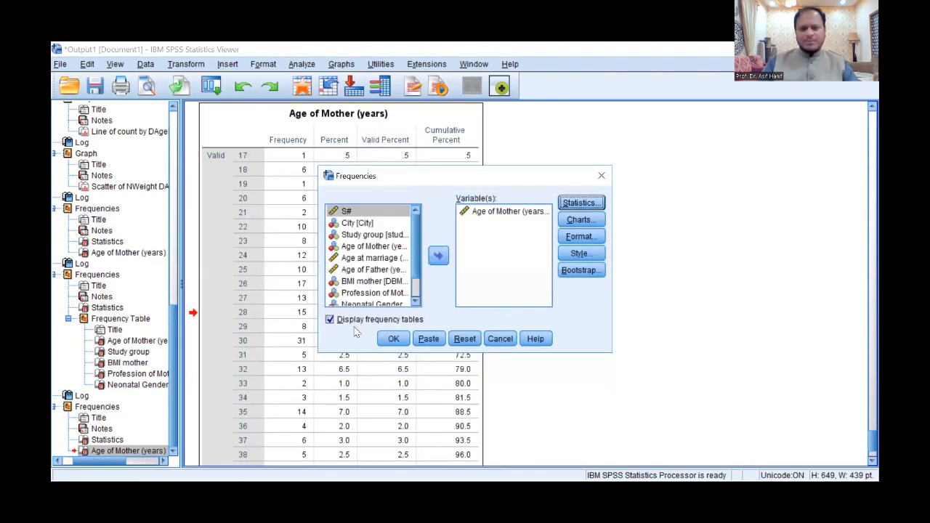
- Turn off frequency table display and add Age at marriage (years) and Age of Father (years) to the Frequencies analysis
{"action": "left_click", "coordinate": [359, 321]}
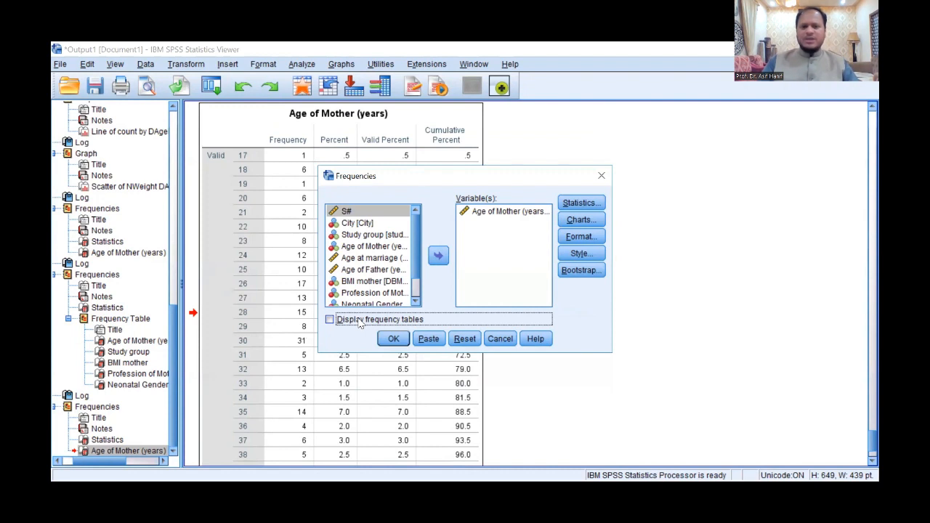
{"action": "left_click", "coordinate": [343, 260]}
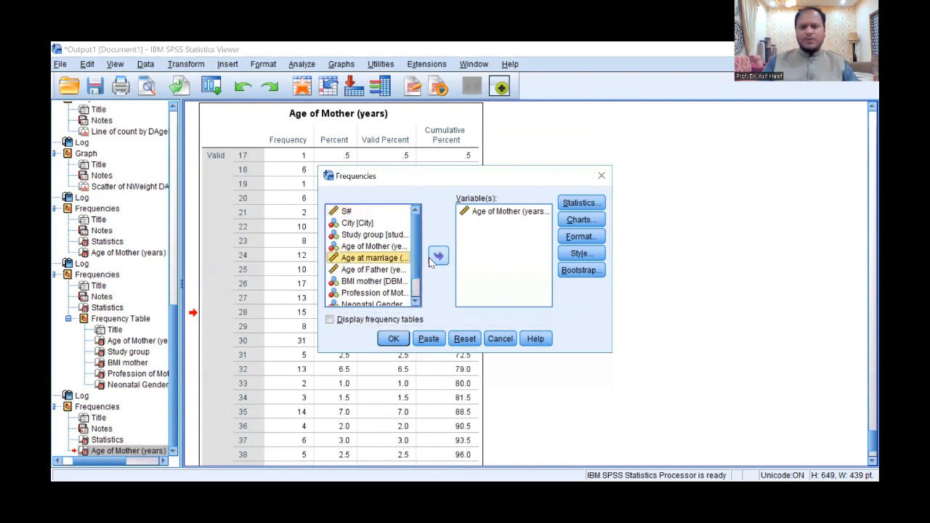
{"action": "left_click", "coordinate": [437, 256]}
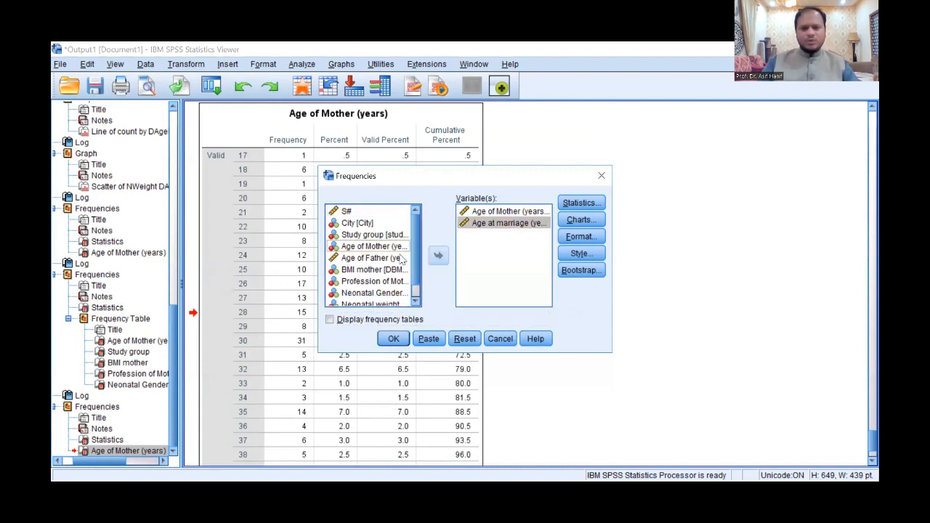
{"action": "left_click", "coordinate": [437, 256]}
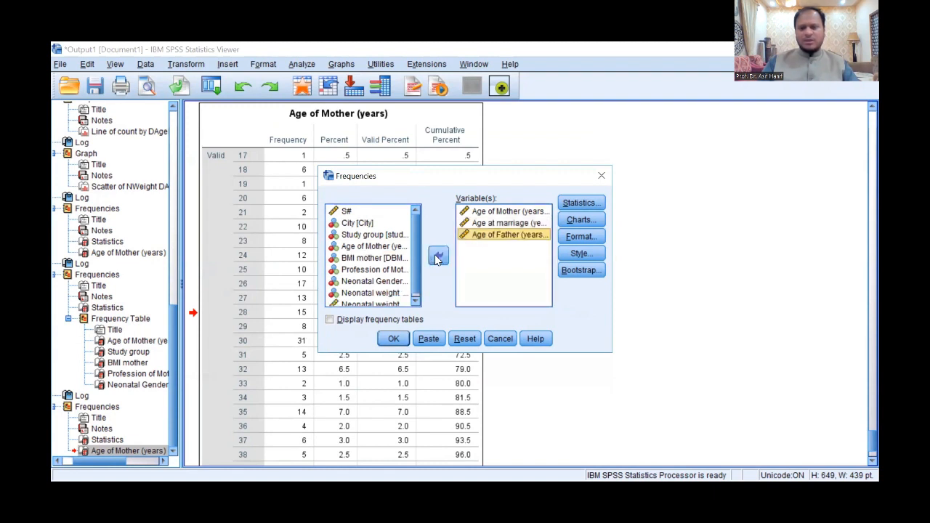
- Add the median to the requested statistics and generate the summary table for the three age variables
{"action": "left_click", "coordinate": [598, 204]}
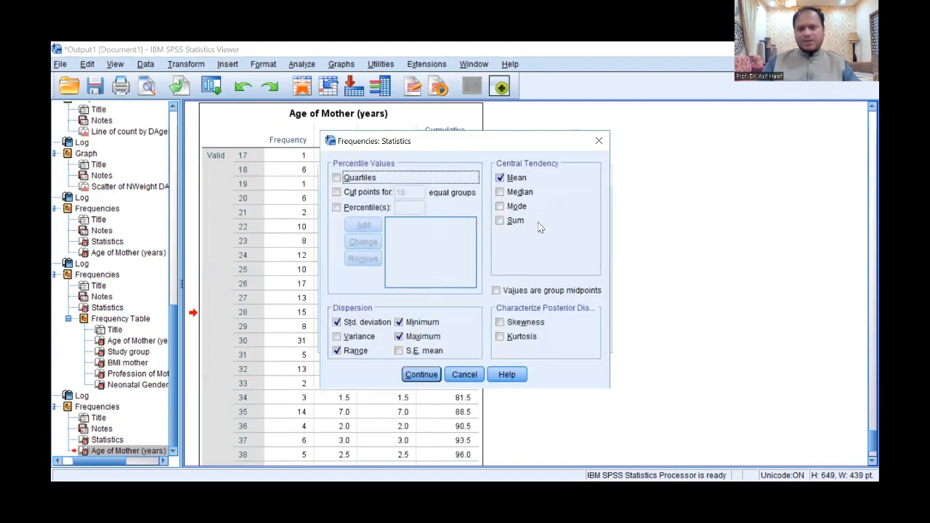
{"action": "left_click", "coordinate": [512, 193]}
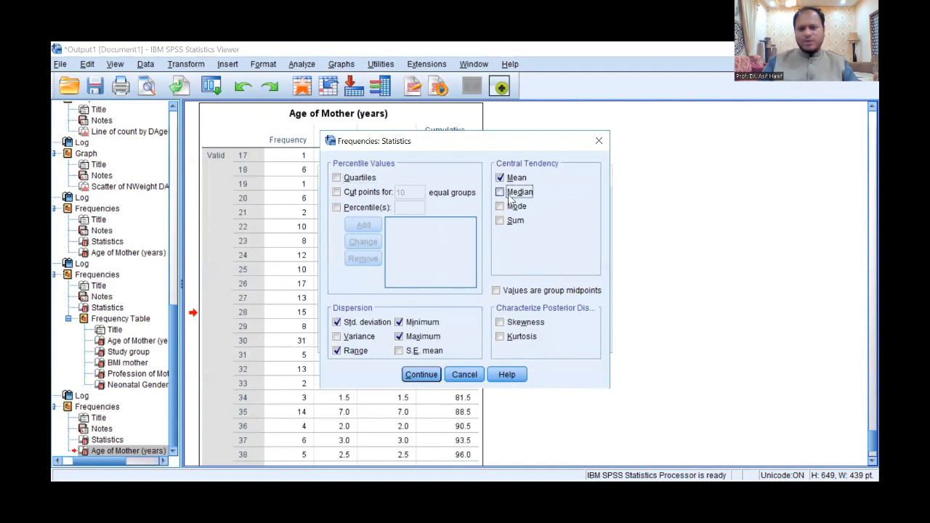
{"action": "left_click", "coordinate": [438, 374]}
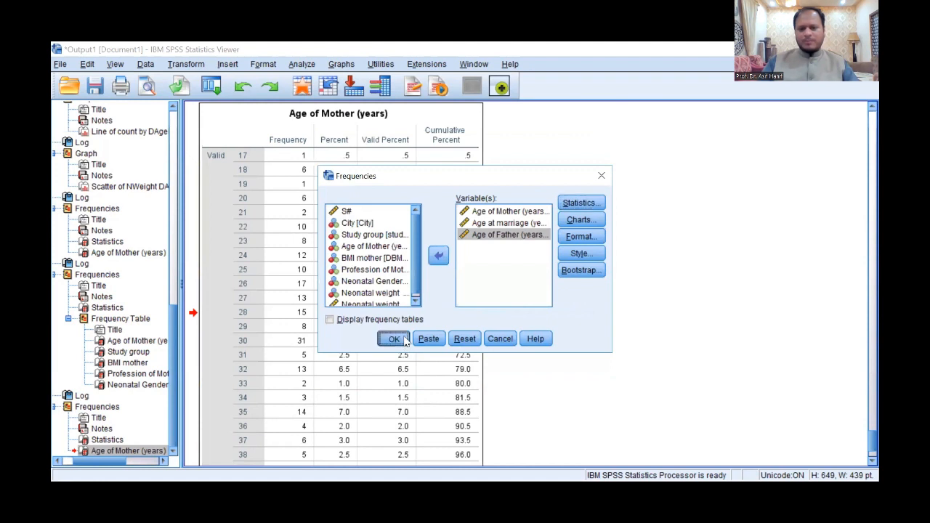
{"action": "left_click", "coordinate": [404, 340]}
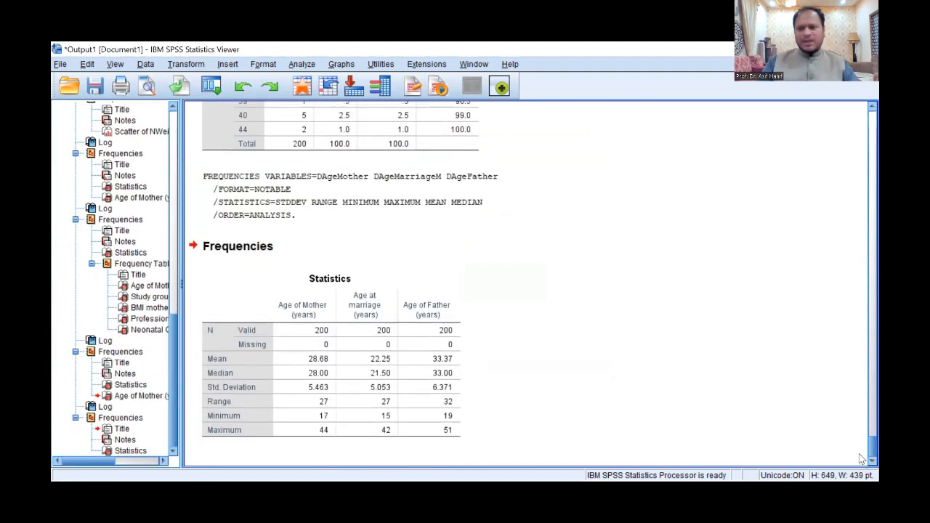
{"action": "left_click", "coordinate": [385, 357]}
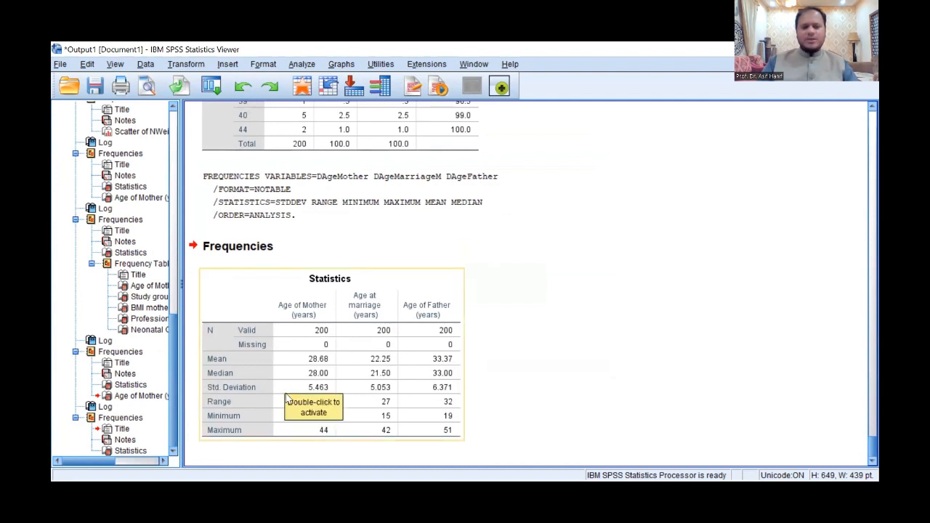
{"action": "left_click", "coordinate": [804, 309]}
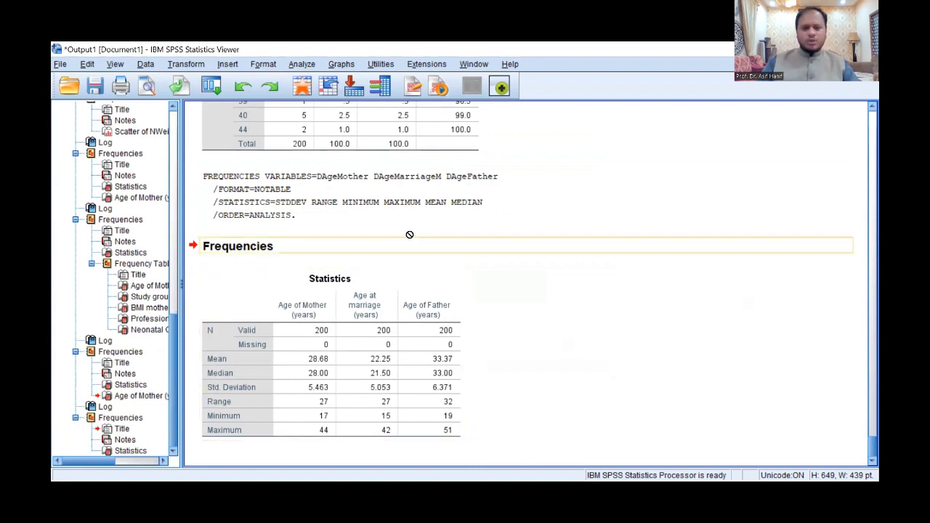
{"action": "left_click", "coordinate": [419, 355]}
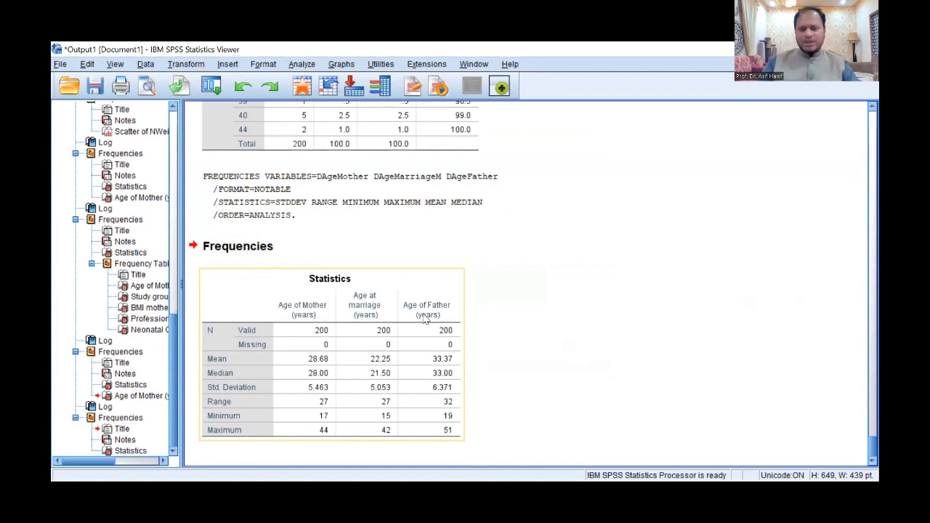
{"action": "left_click", "coordinate": [806, 364]}
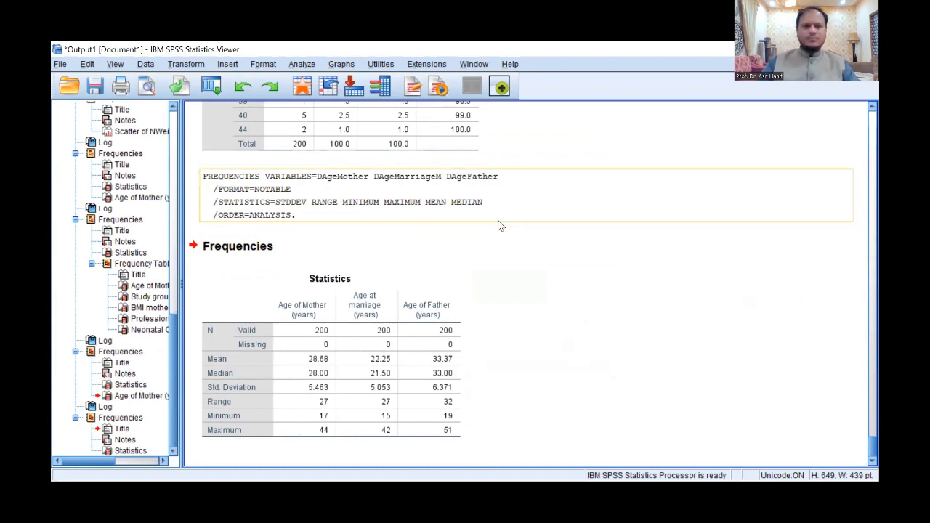
- Run a Descriptives analysis on scale Age of Mother, Age at marriage and Age of Father using the default statistics
{"action": "left_click", "coordinate": [301, 66]}
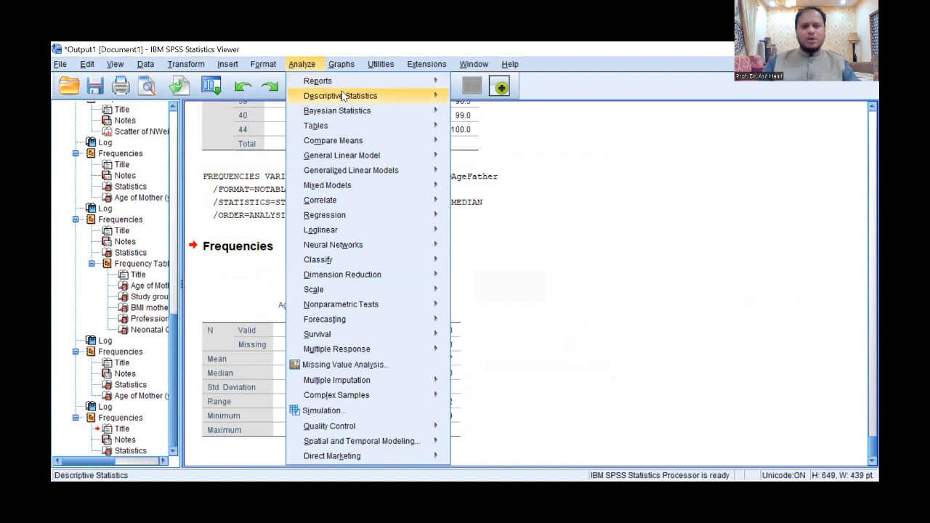
{"action": "mouse_move", "coordinate": [342, 93]}
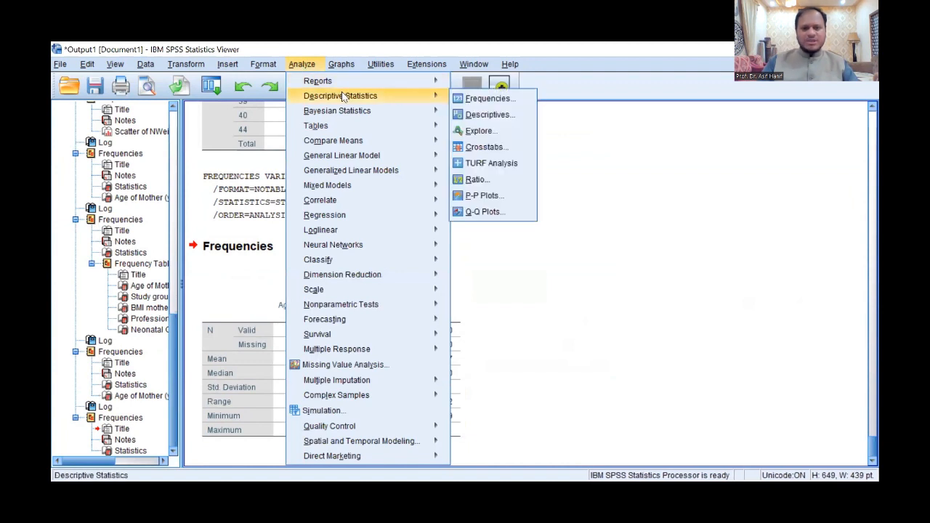
{"action": "left_click", "coordinate": [490, 115]}
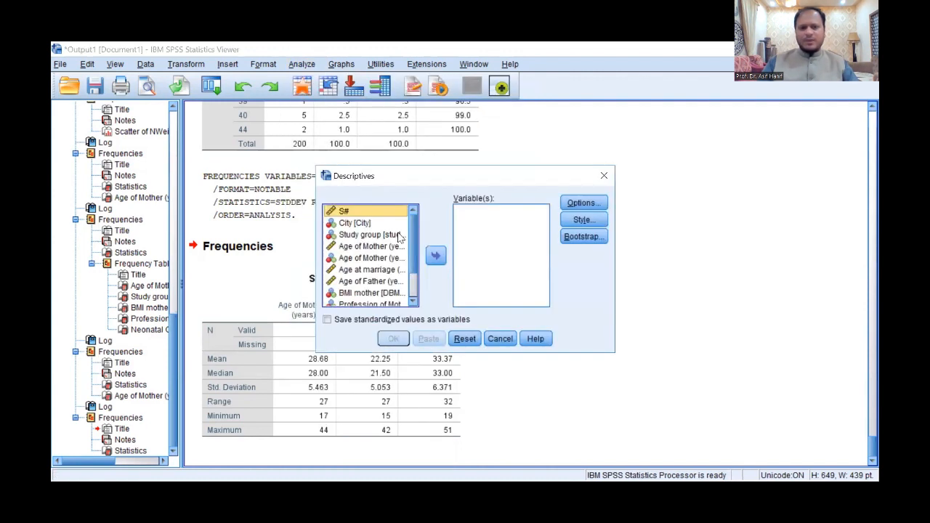
{"action": "left_click", "coordinate": [367, 248]}
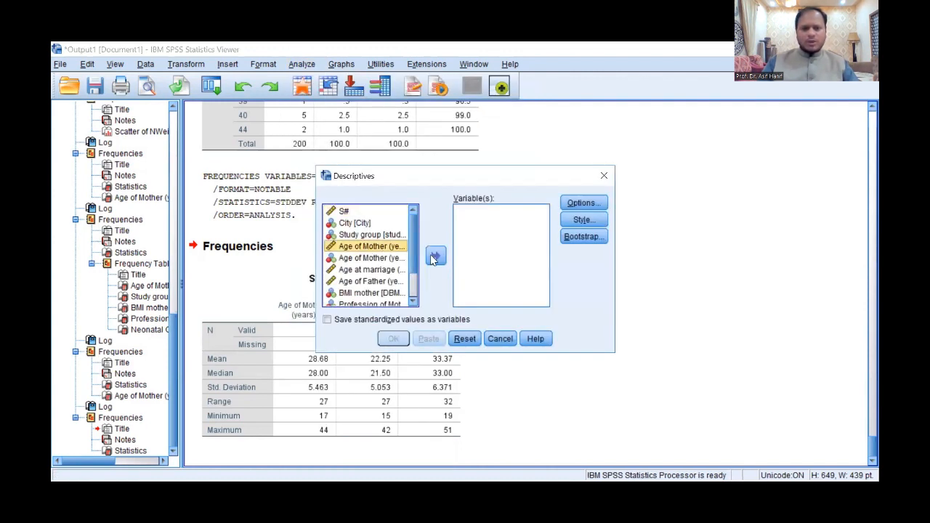
{"action": "left_click", "coordinate": [436, 255]}
{"action": "left_click", "coordinate": [390, 259]}
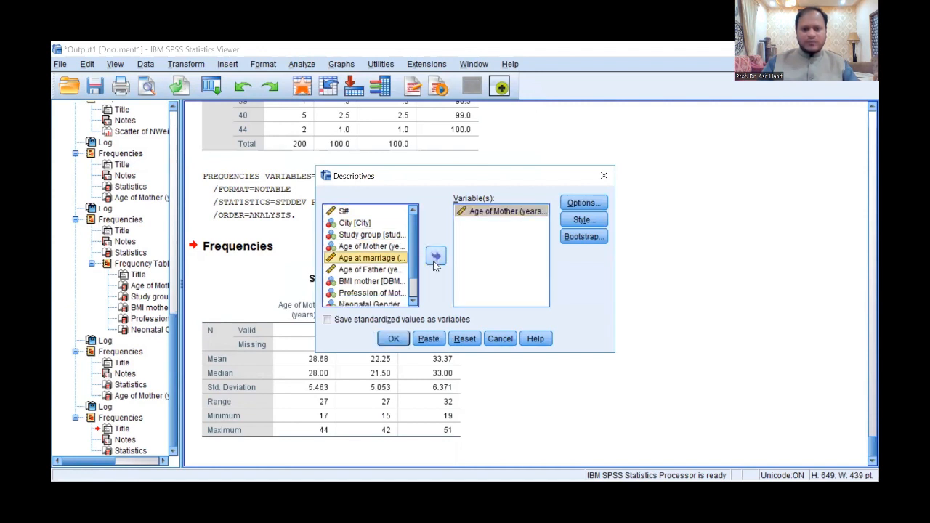
{"action": "left_click", "coordinate": [436, 255]}
{"action": "left_click", "coordinate": [404, 259]}
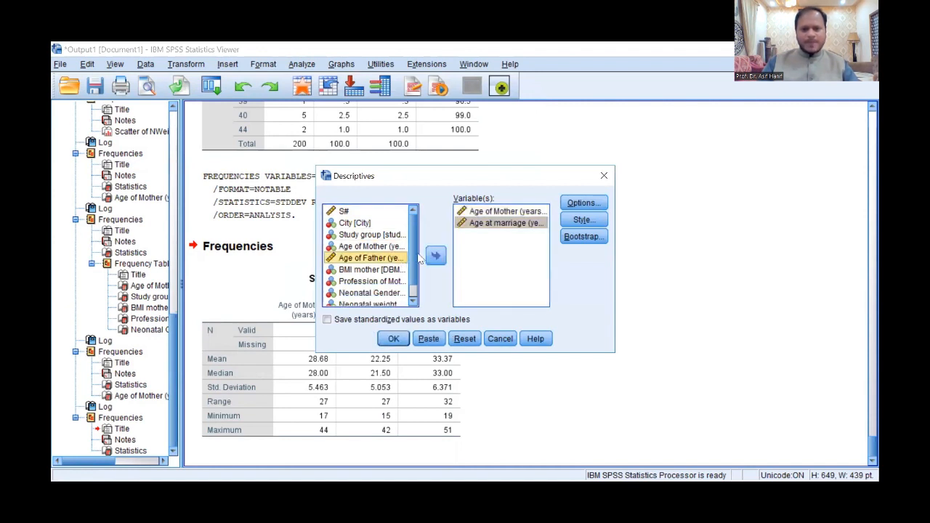
{"action": "left_click", "coordinate": [430, 258]}
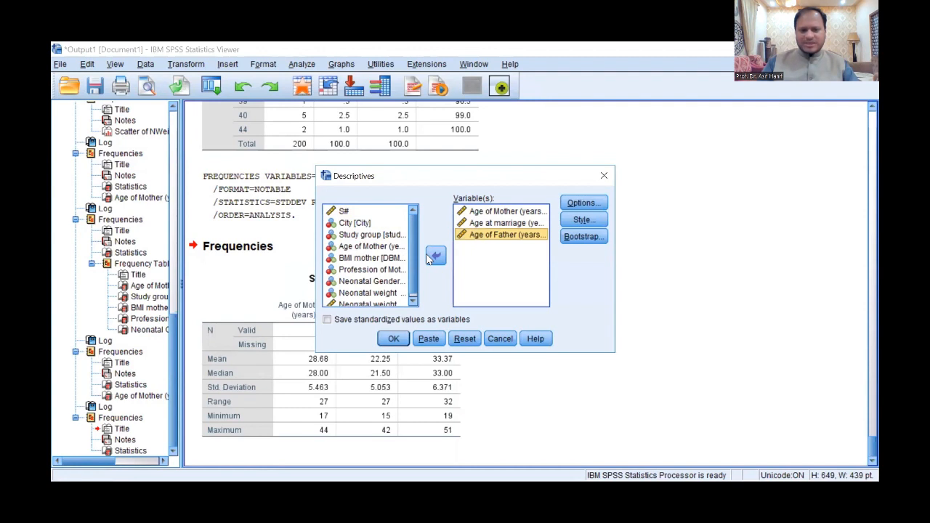
{"action": "left_click", "coordinate": [392, 343]}
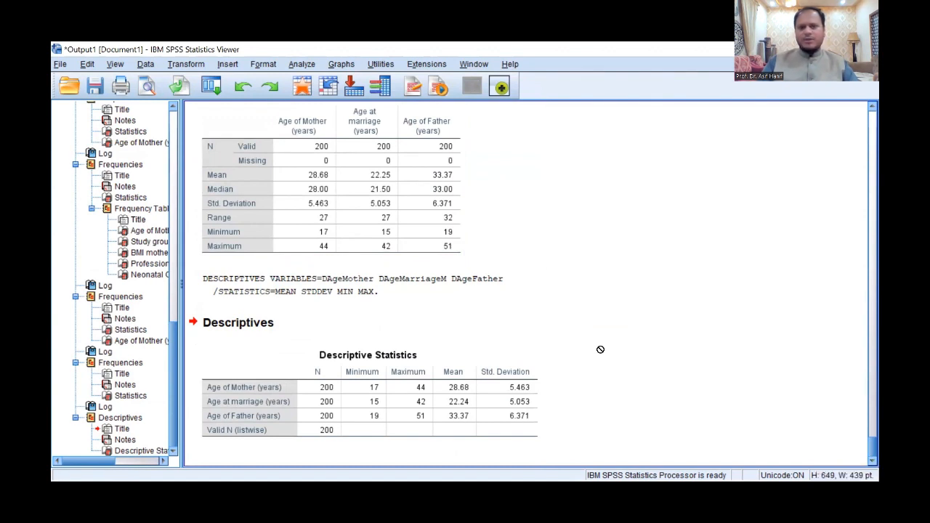
{"action": "left_click", "coordinate": [301, 63]}
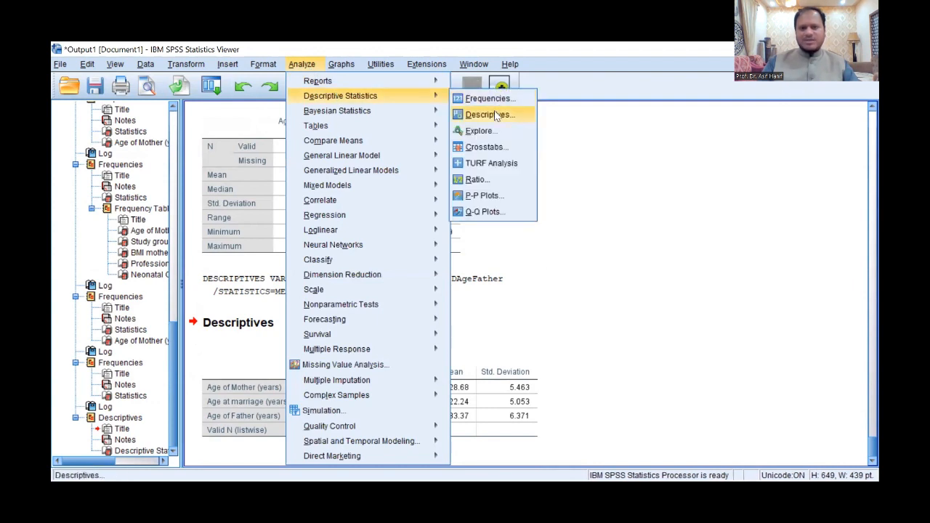
{"action": "left_click", "coordinate": [495, 114]}
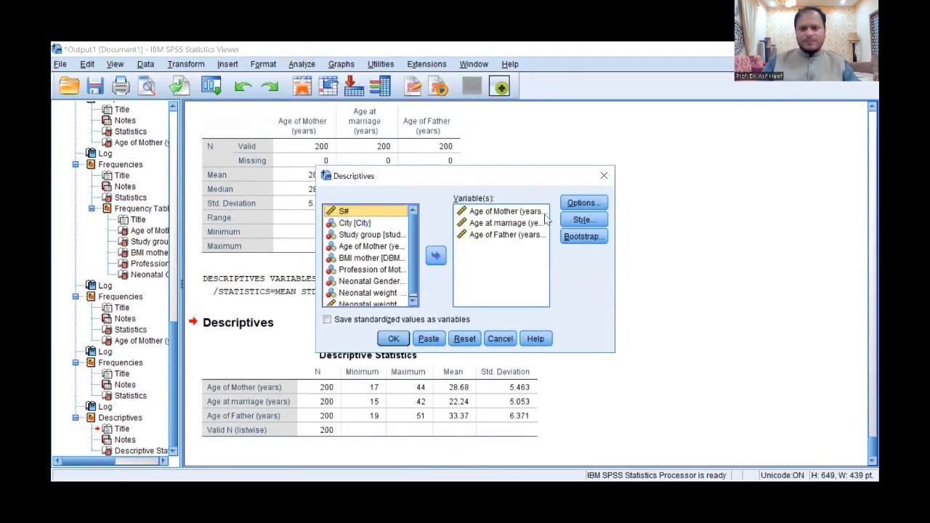
{"action": "left_click", "coordinate": [584, 204]}
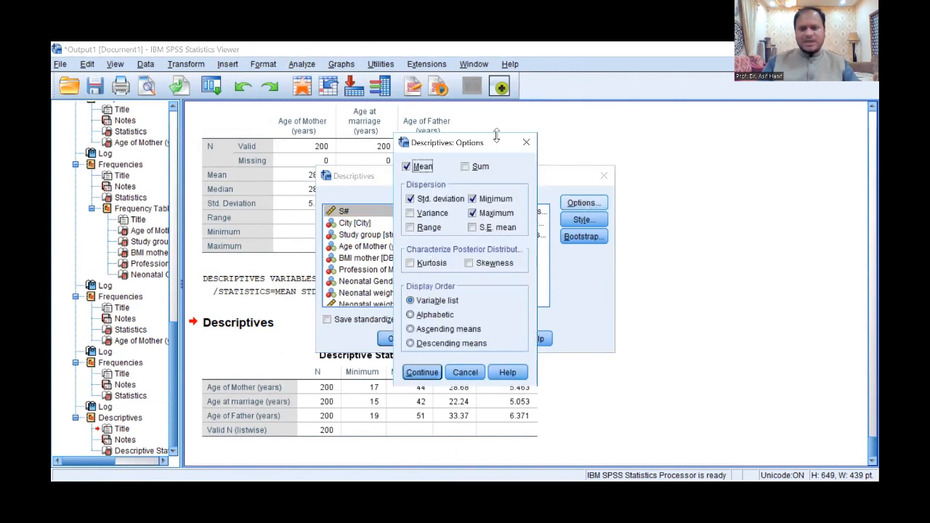
{"action": "left_click", "coordinate": [428, 228]}
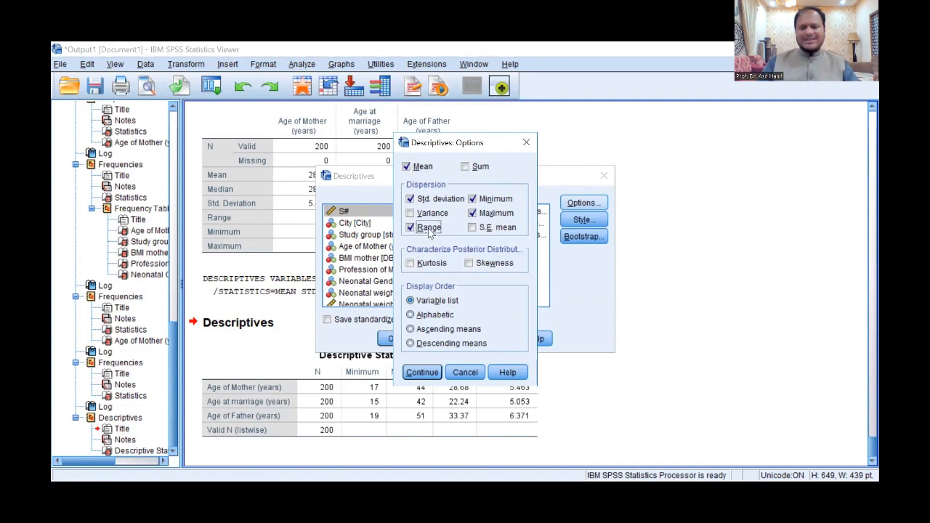
{"action": "left_click", "coordinate": [527, 143]}
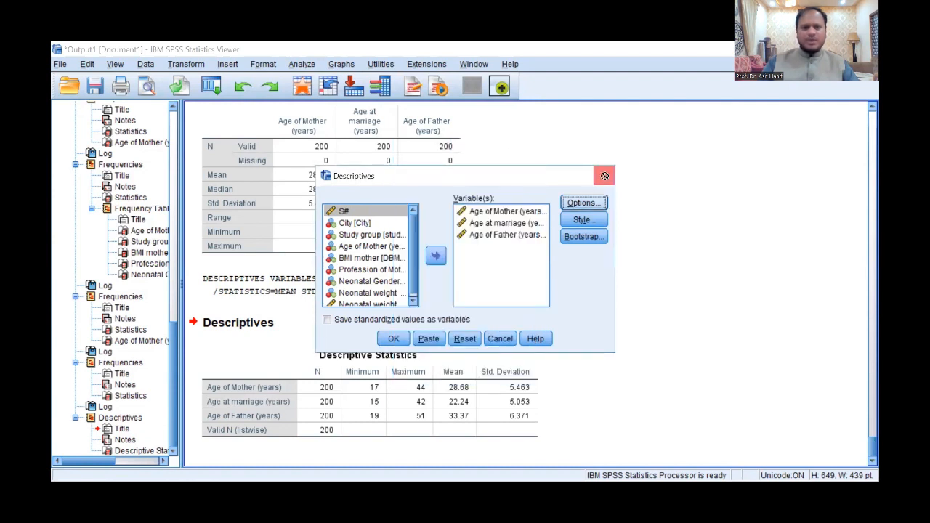
{"action": "left_click", "coordinate": [604, 176]}
- Rerun the Frequencies analysis of the three age variables with quartiles added to the requested statistics
{"action": "left_click", "coordinate": [302, 64]}
{"action": "mouse_move", "coordinate": [338, 99]}
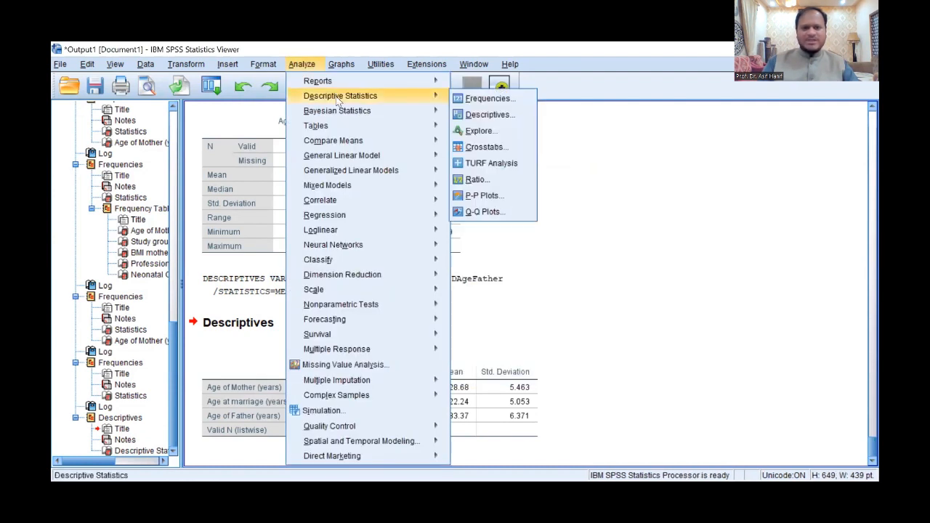
{"action": "left_click", "coordinate": [489, 98]}
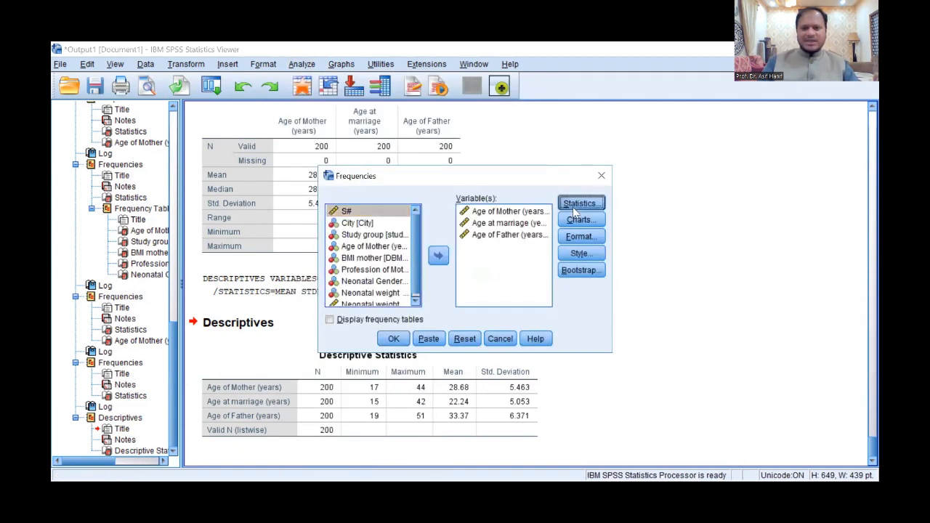
{"action": "left_click", "coordinate": [579, 204]}
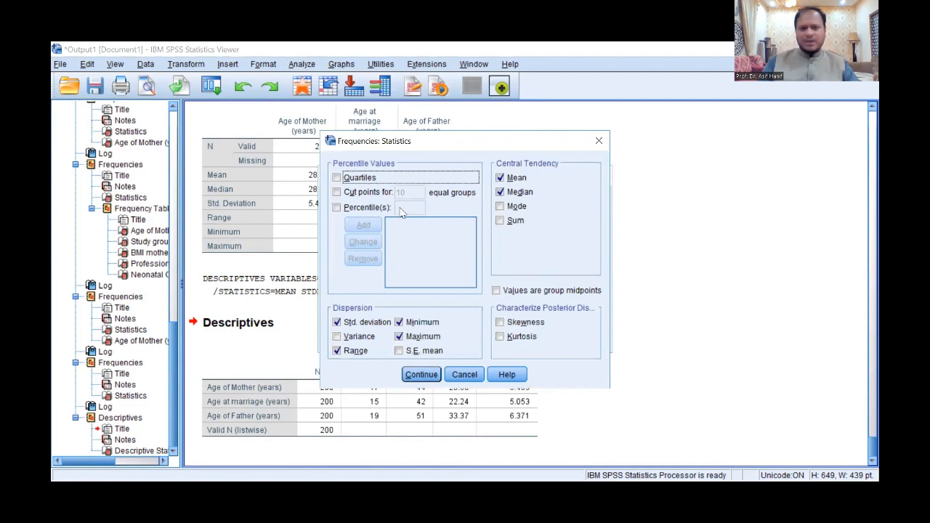
{"action": "left_click", "coordinate": [336, 178]}
{"action": "left_click", "coordinate": [420, 378]}
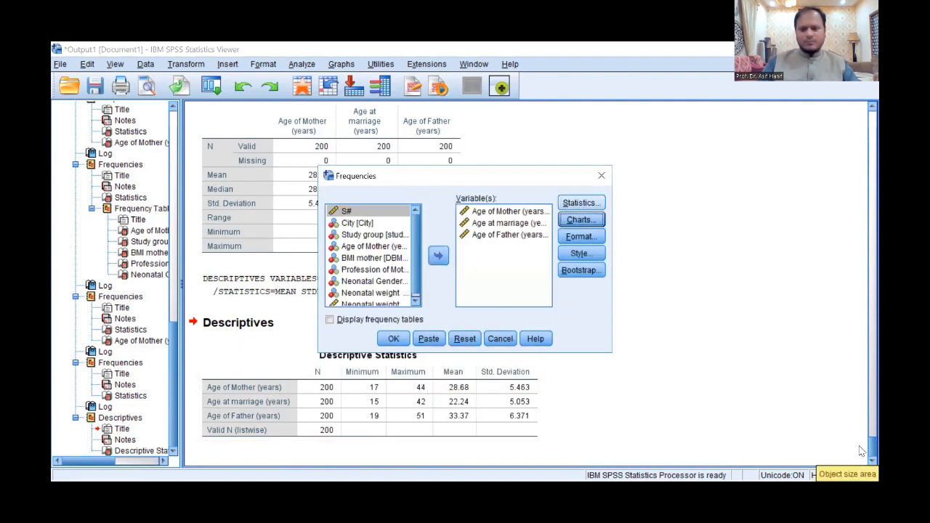
{"action": "left_click", "coordinate": [394, 339]}
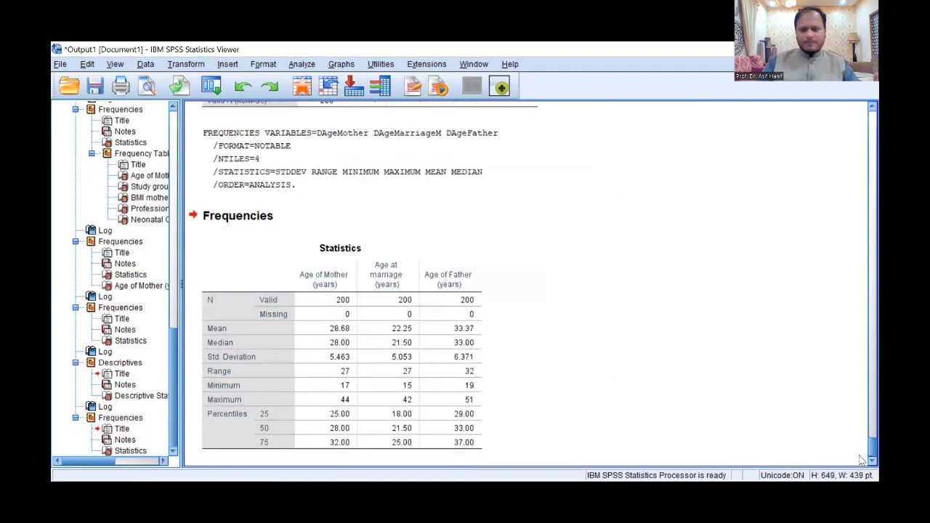
{"action": "left_click", "coordinate": [367, 349]}
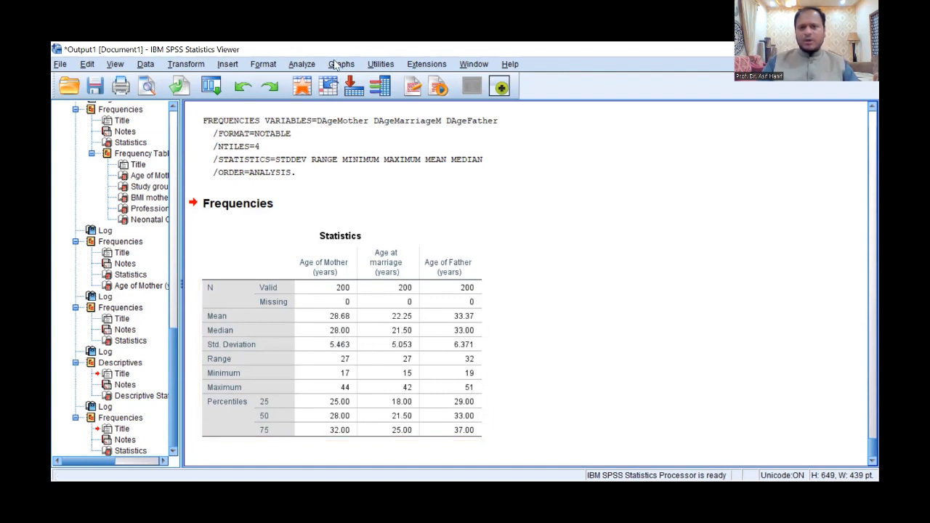
{"action": "left_click", "coordinate": [339, 65]}
{"action": "mouse_move", "coordinate": [434, 171]}
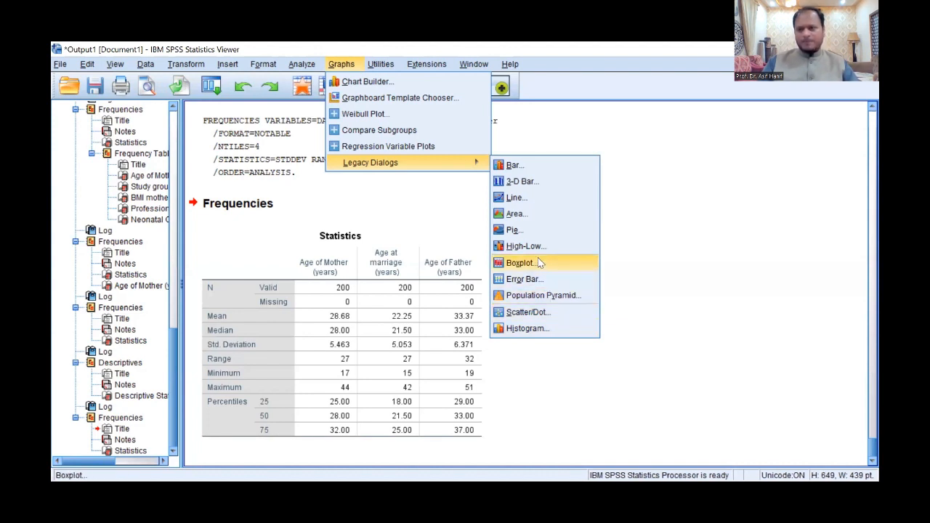
{"action": "left_click", "coordinate": [697, 280]}
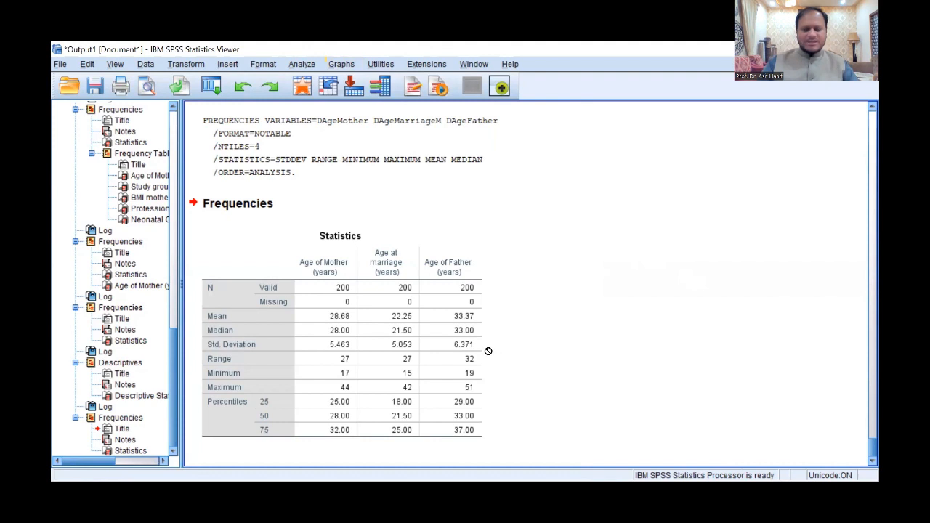
{"action": "left_click", "coordinate": [425, 401]}
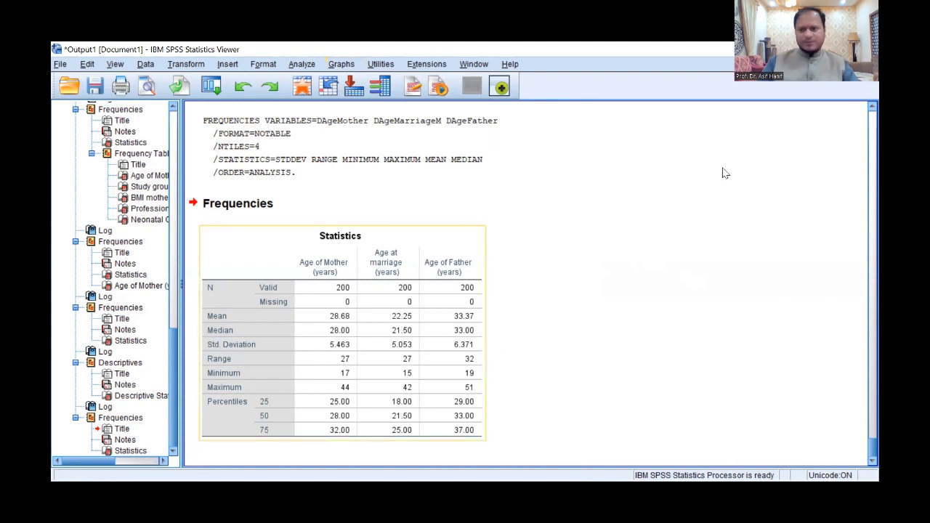
{"action": "left_click", "coordinate": [509, 411]}
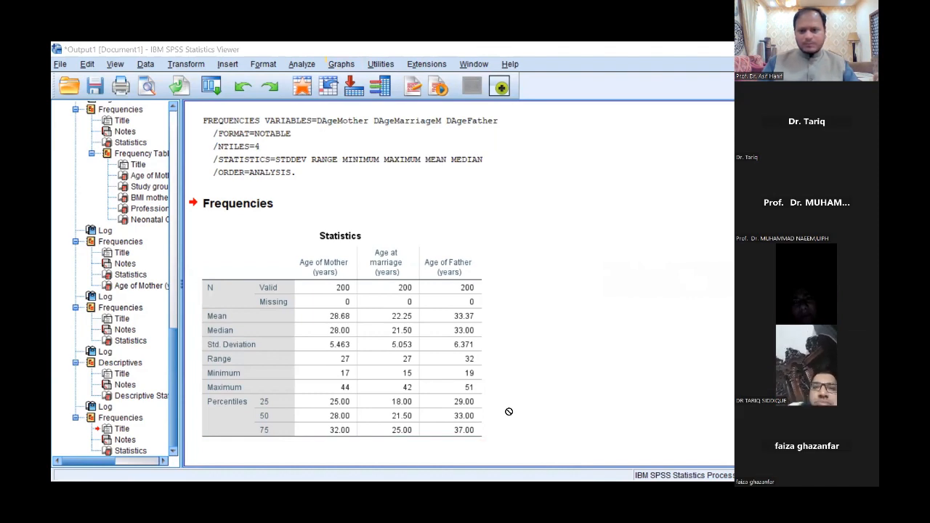
- Return to the practice.sav data and start defining a simple bar chart with summaries for groups of cases
{"action": "key", "text": "alt+Tab"}
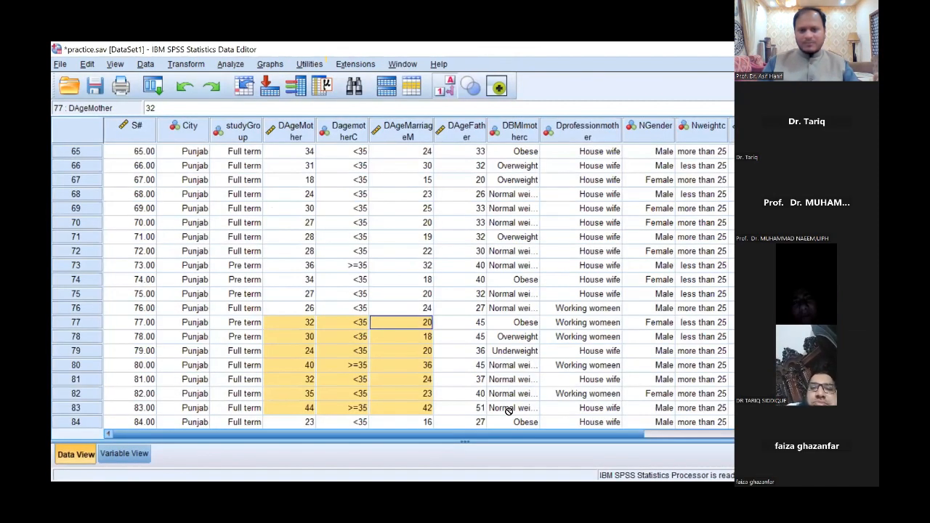
{"action": "left_click", "coordinate": [420, 201]}
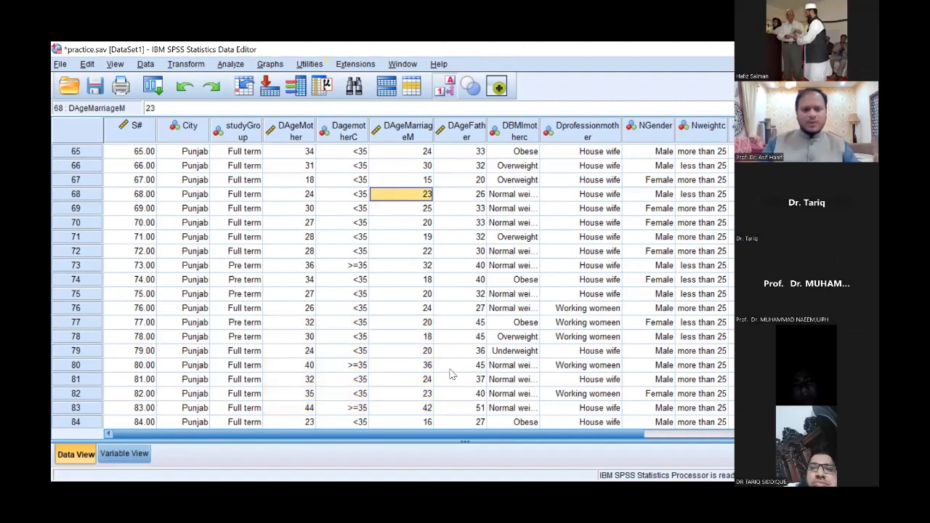
{"action": "left_click", "coordinate": [273, 65]}
{"action": "mouse_move", "coordinate": [346, 161]}
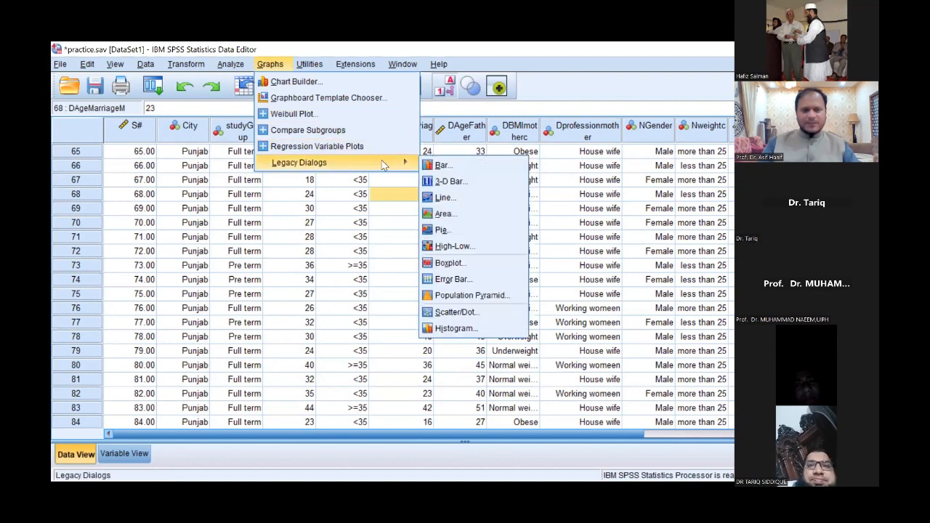
{"action": "left_click", "coordinate": [459, 168]}
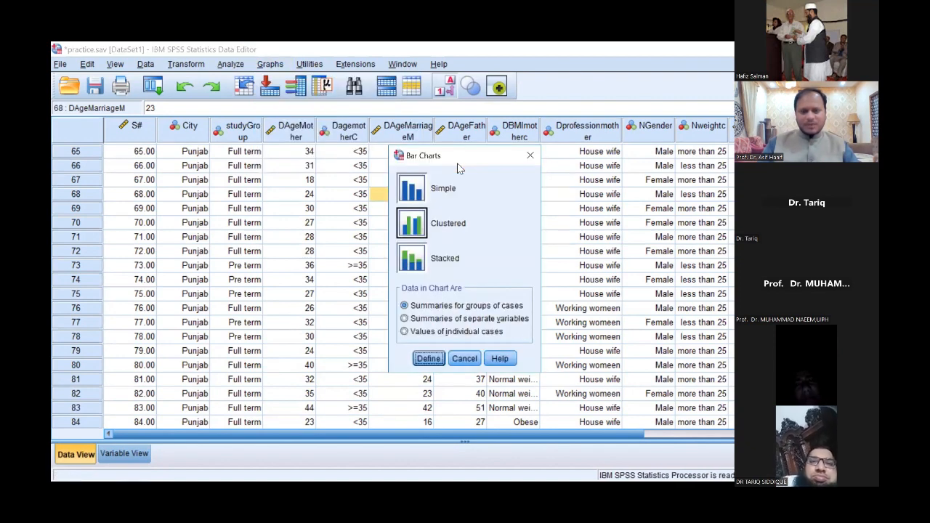
{"action": "left_click", "coordinate": [418, 191]}
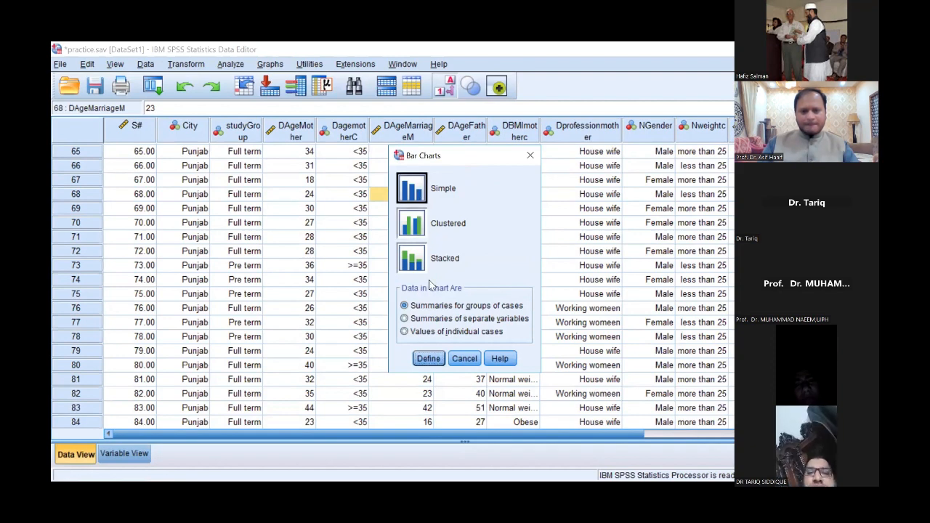
{"action": "left_click", "coordinate": [429, 359]}
{"action": "left_click_drag", "start_coordinate": [441, 70], "coordinate": [287, 56]}
- Enable error bars showing 95% confidence intervals and generate the simple bar chart of case counts by BMI mother
{"action": "left_click", "coordinate": [465, 95]}
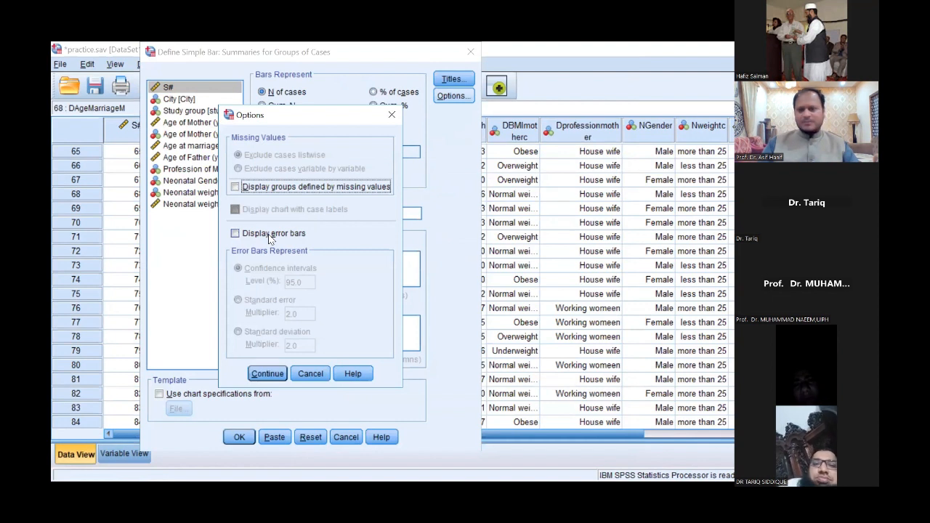
{"action": "left_click", "coordinate": [270, 236]}
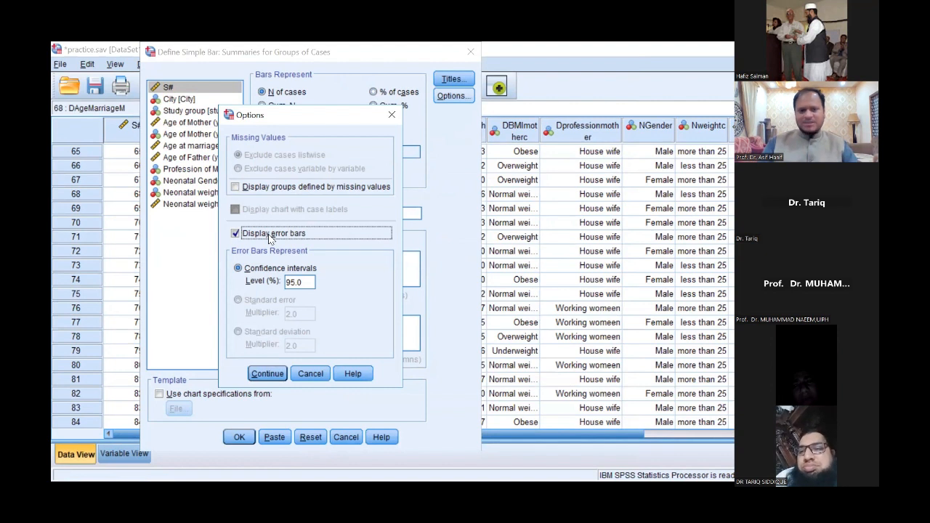
{"action": "left_click", "coordinate": [266, 374]}
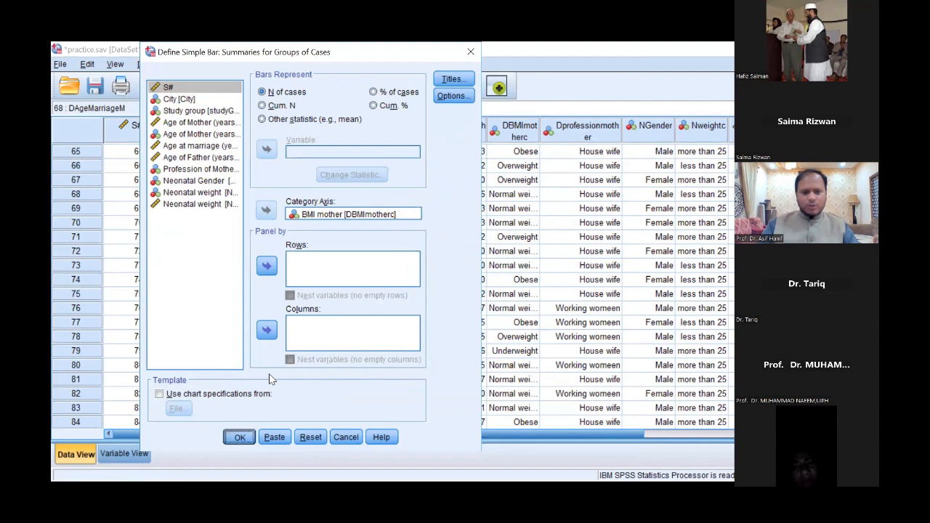
{"action": "key", "text": "Return"}
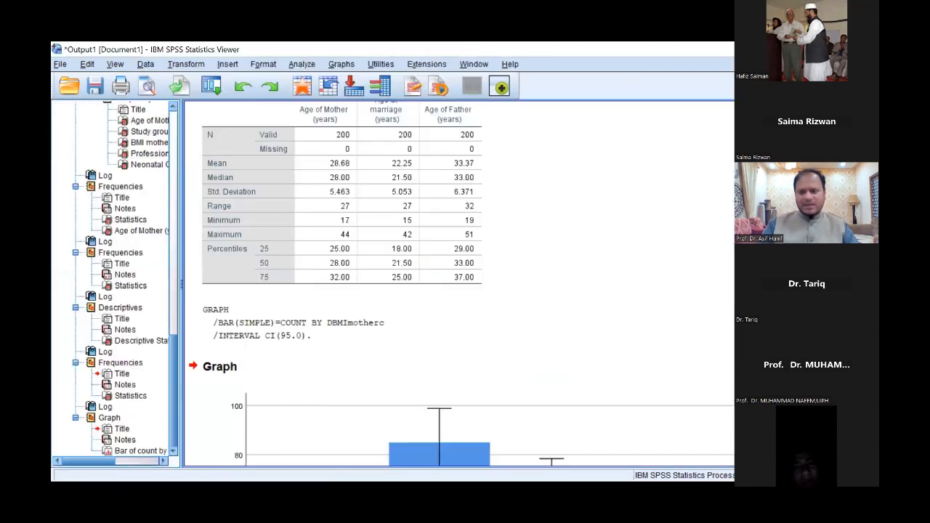